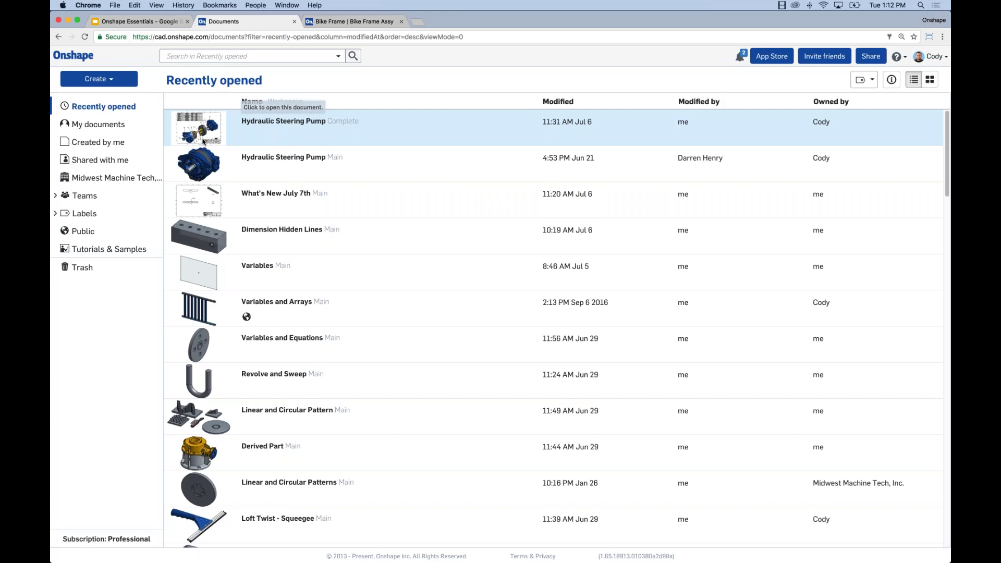
Step: View the options for creating new items and list the documents created by me
{"action": "left_click", "coordinate": [115, 81]}
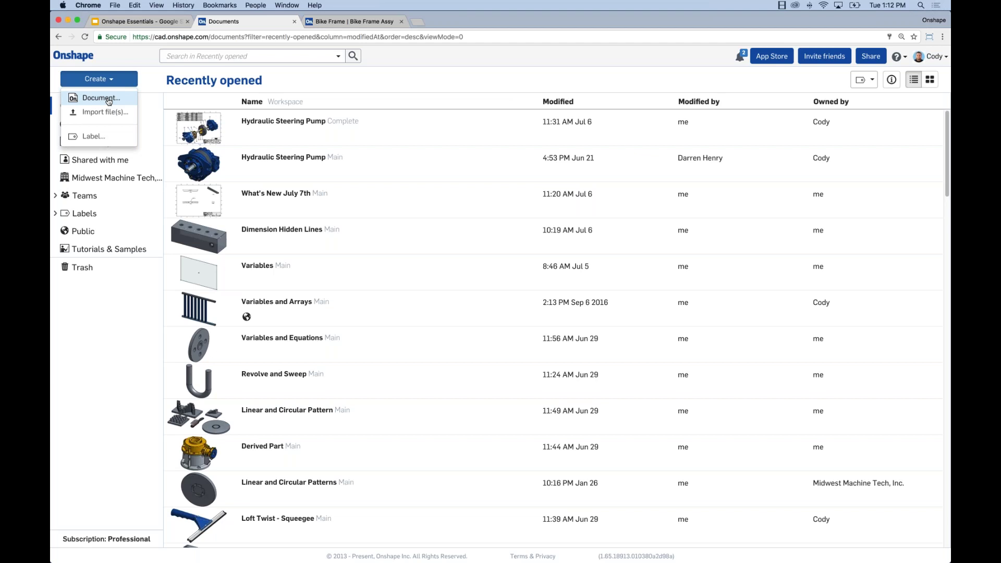
{"action": "left_click", "coordinate": [101, 83]}
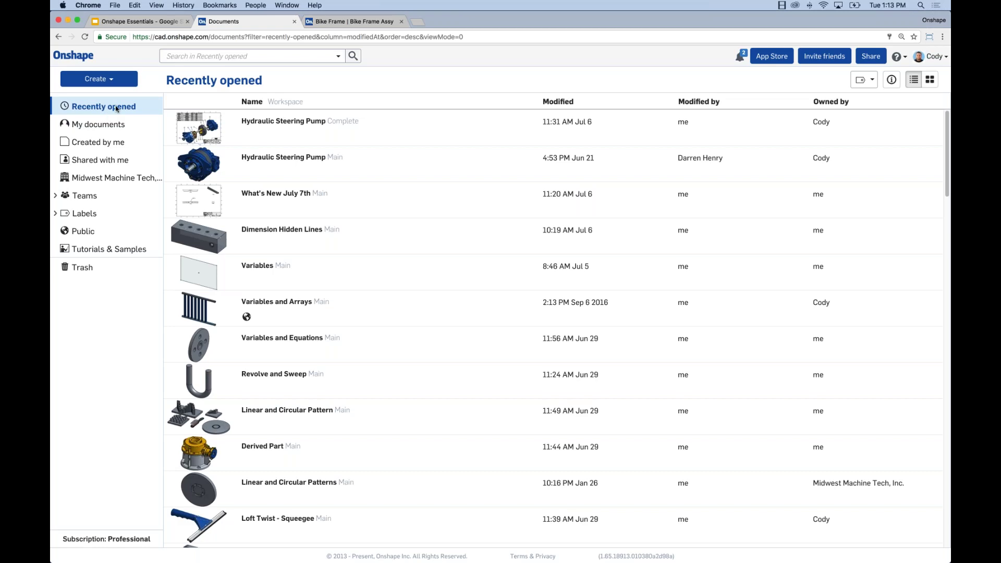
{"action": "left_click", "coordinate": [109, 123]}
{"action": "left_click", "coordinate": [103, 144]}
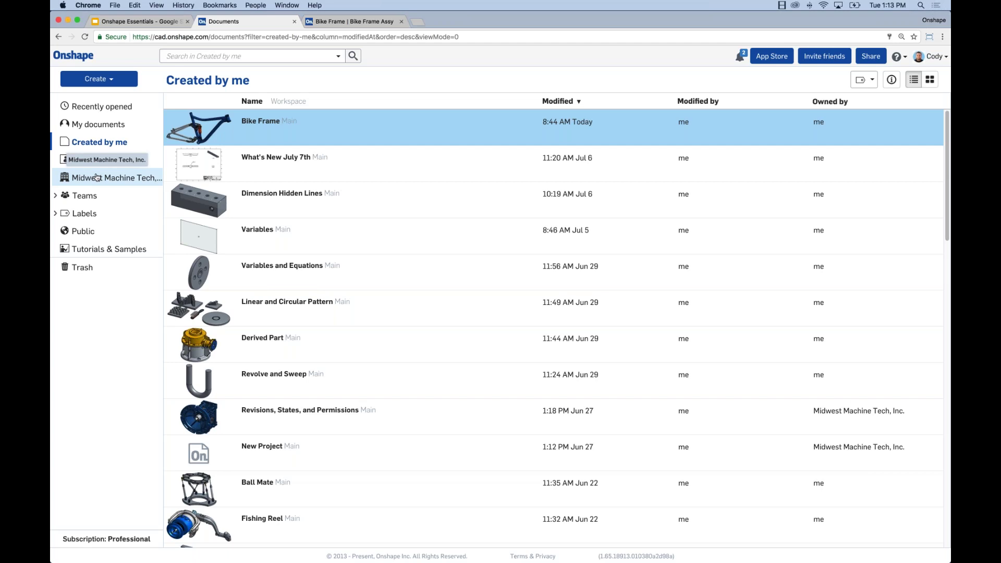
Step: Expand the Teams and Labels groups to view their entries, collapsing each one again
{"action": "left_click", "coordinate": [83, 197]}
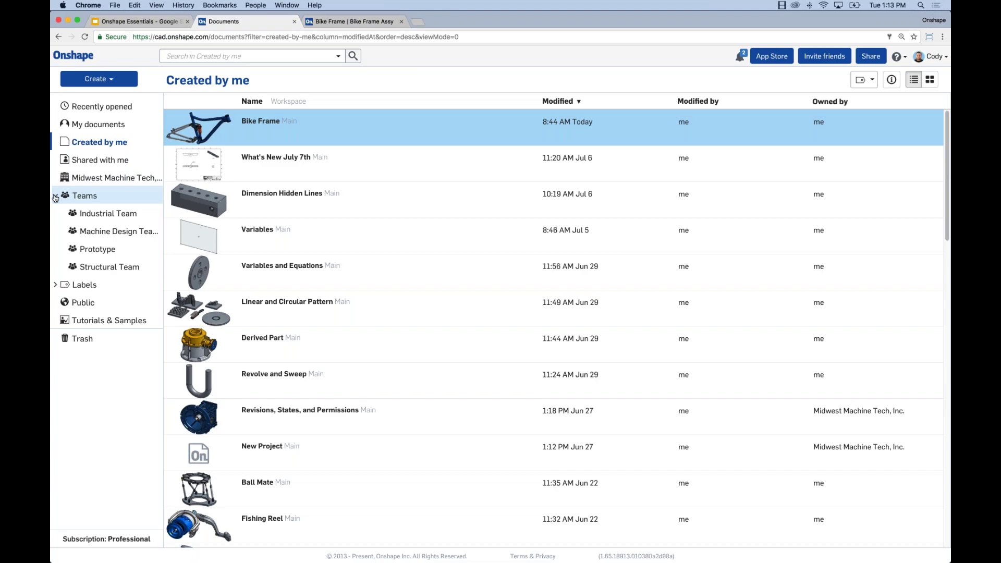
{"action": "left_click", "coordinate": [125, 197]}
{"action": "left_click", "coordinate": [87, 214]}
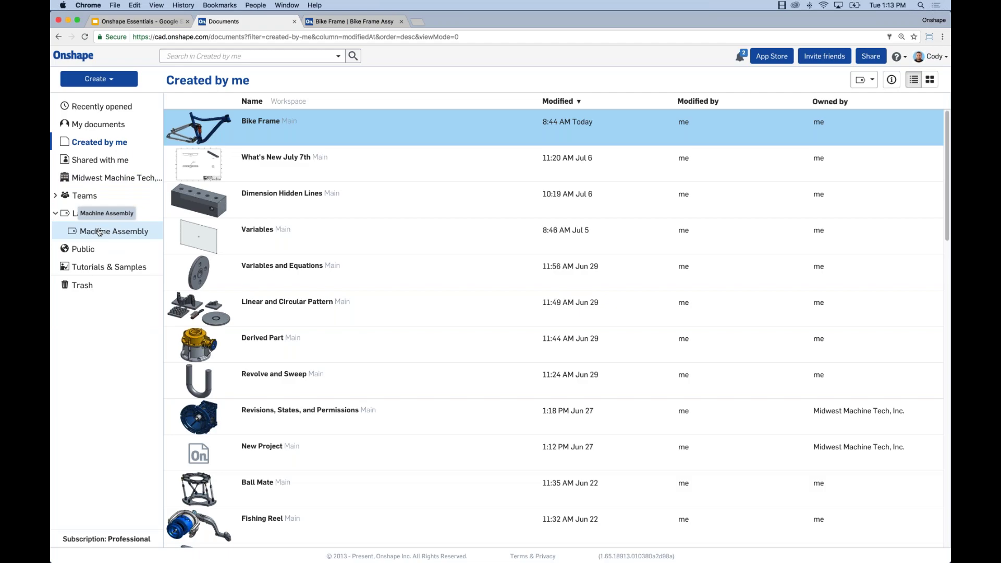
{"action": "left_click", "coordinate": [56, 214]}
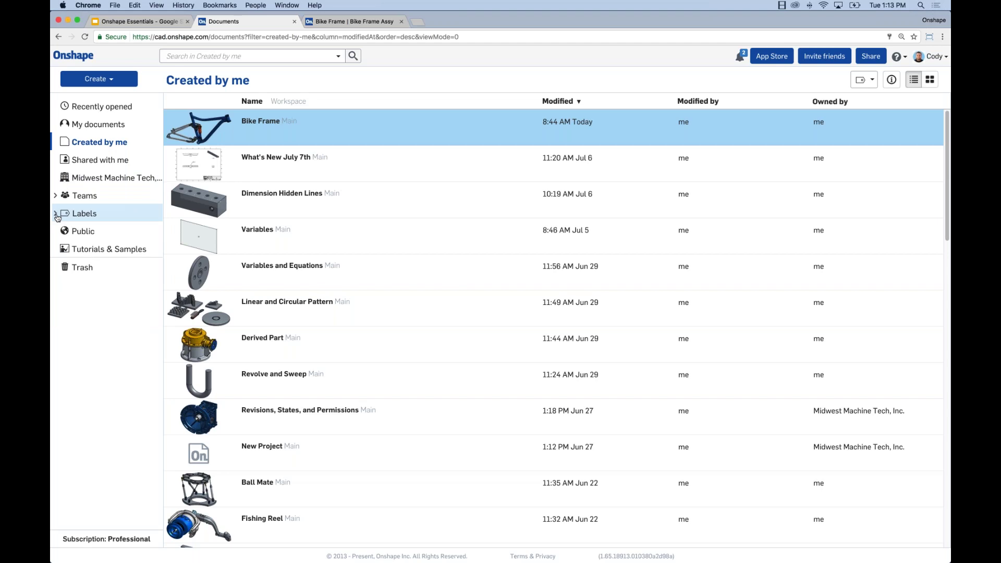
Step: Show the public documents and look through the list down to the older entries and back to its start
{"action": "left_click", "coordinate": [105, 234]}
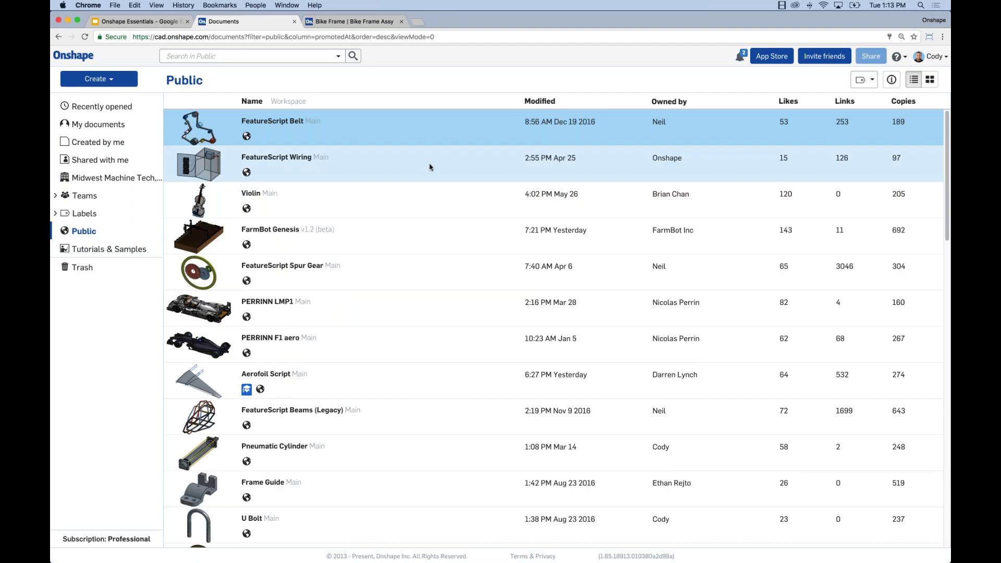
{"action": "scroll", "coordinate": [431, 161], "scroll_direction": "down", "scroll_amount": 5}
{"action": "scroll", "coordinate": [426, 212], "scroll_direction": "down", "scroll_amount": 1}
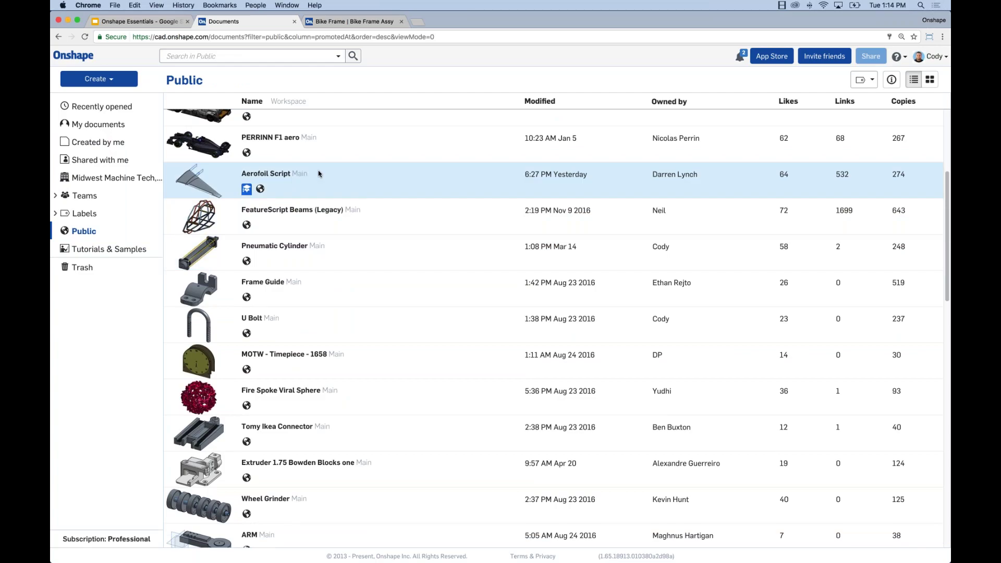
{"action": "scroll", "coordinate": [377, 259], "scroll_direction": "up", "scroll_amount": 3}
{"action": "scroll", "coordinate": [386, 263], "scroll_direction": "up", "scroll_amount": 1}
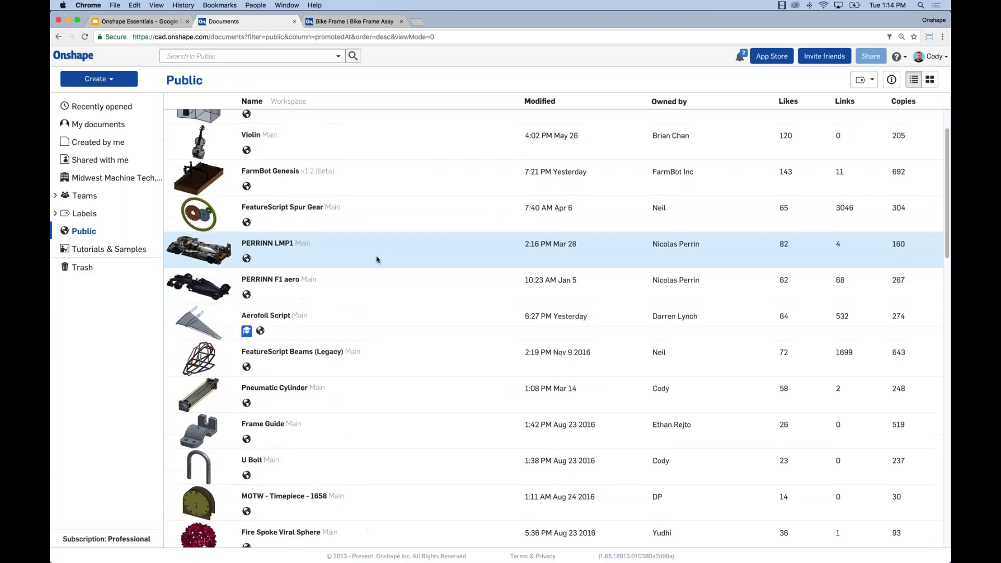
{"action": "scroll", "coordinate": [419, 234], "scroll_direction": "down", "scroll_amount": 2}
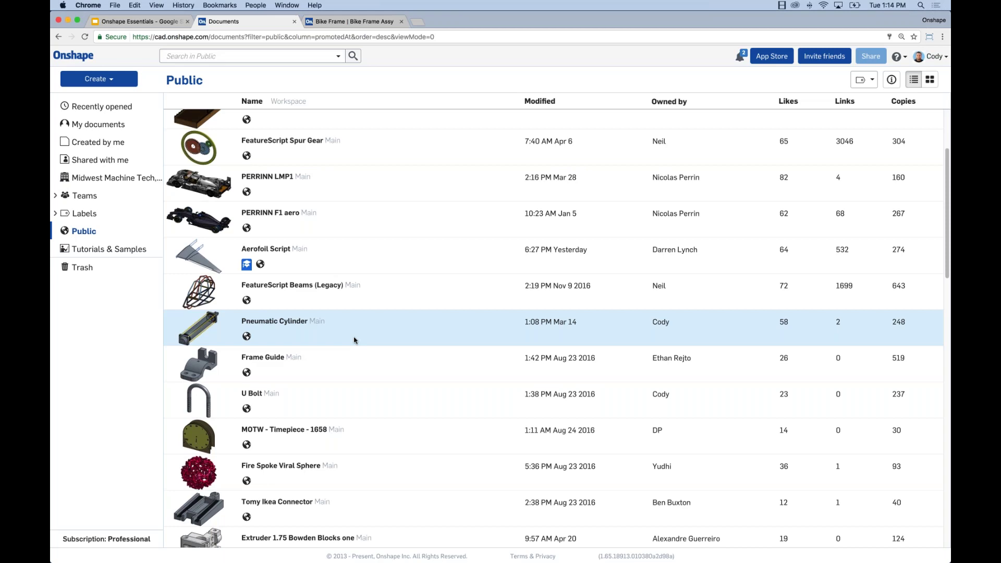
{"action": "scroll", "coordinate": [381, 316], "scroll_direction": "down", "scroll_amount": 10}
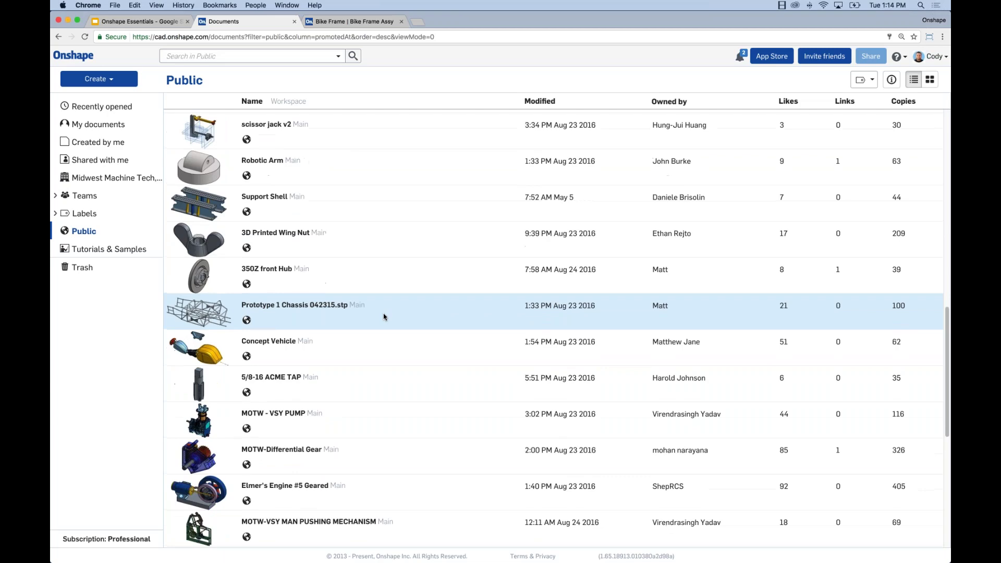
{"action": "scroll", "coordinate": [383, 317], "scroll_direction": "up", "scroll_amount": 7}
{"action": "scroll", "coordinate": [383, 317], "scroll_direction": "up", "scroll_amount": 5}
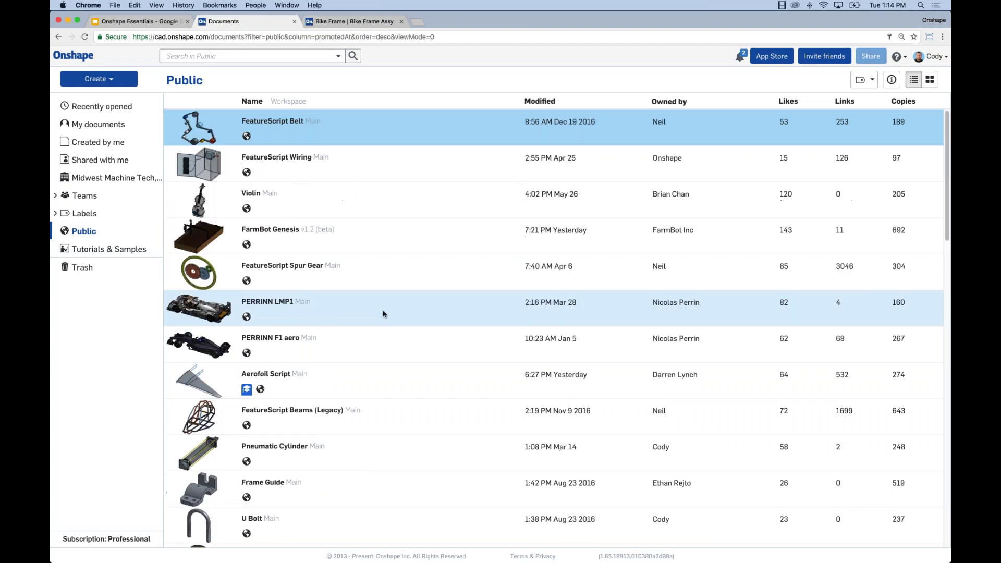
Step: Show the tutorials and sample documents and select Tutorial 1 - Onshape Tour
{"action": "left_click", "coordinate": [110, 249]}
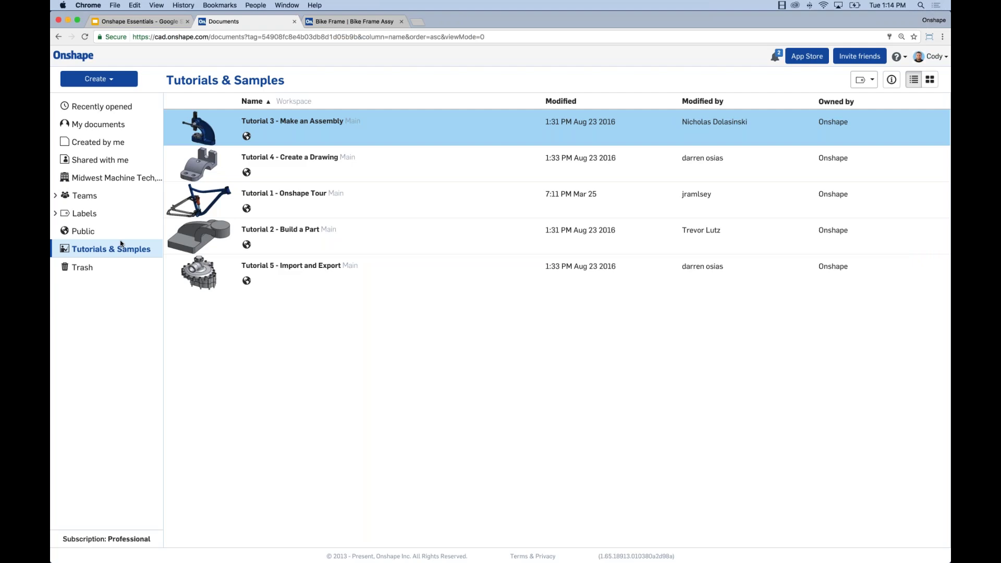
{"action": "left_click", "coordinate": [278, 212]}
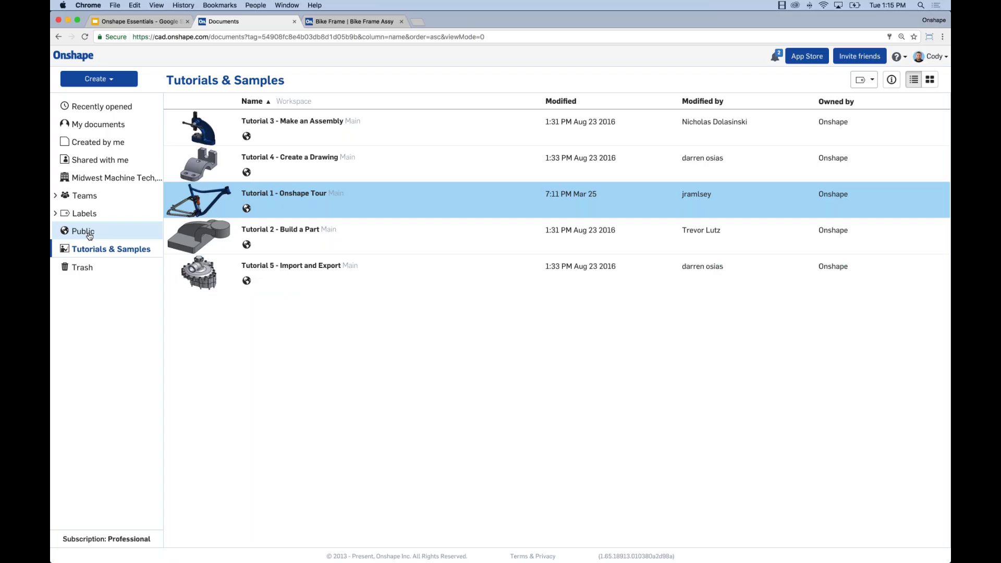
Step: Search the recently opened documents for "Bike" and extend the search to My documents
{"action": "left_click", "coordinate": [98, 142]}
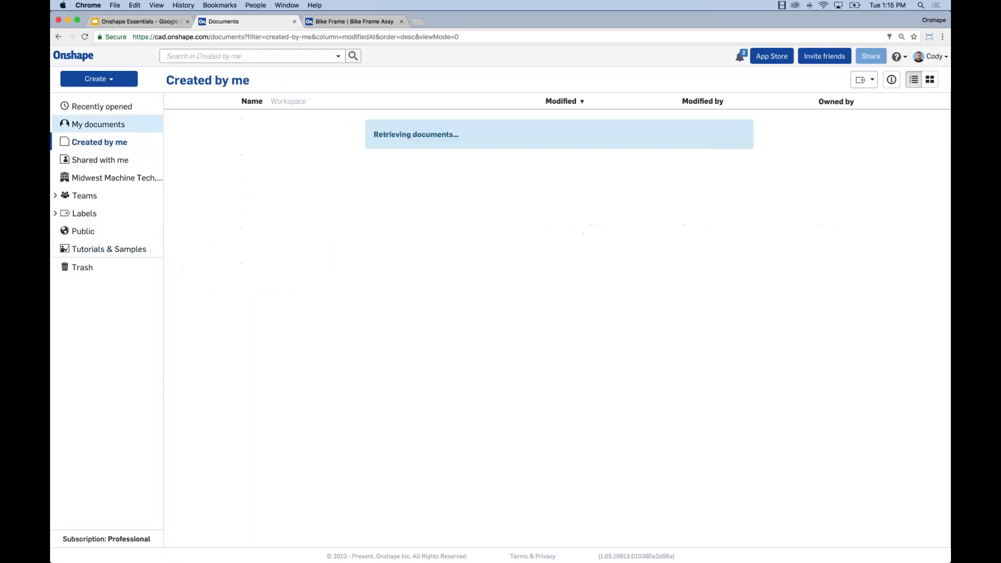
{"action": "left_click", "coordinate": [102, 107]}
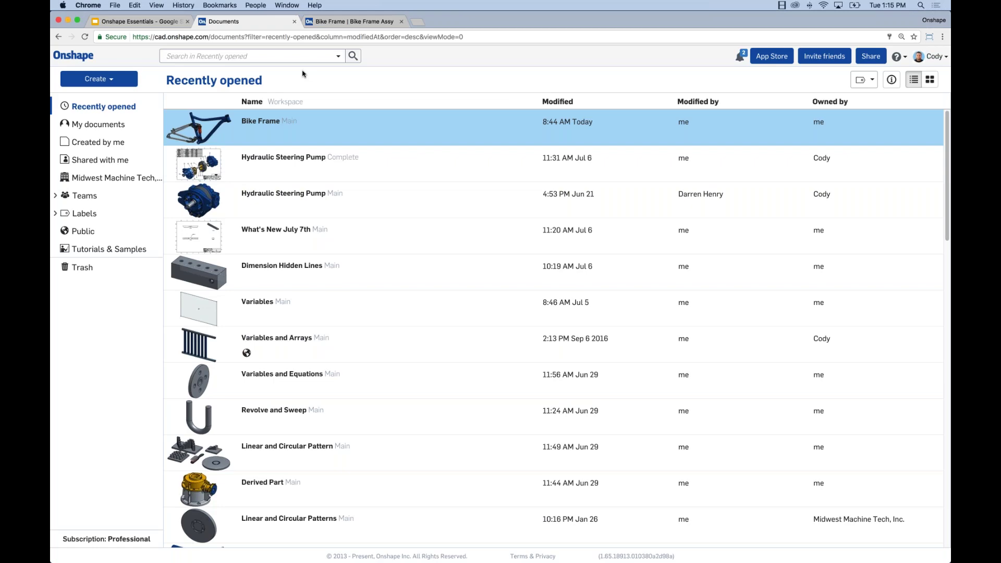
{"action": "left_click", "coordinate": [294, 57]}
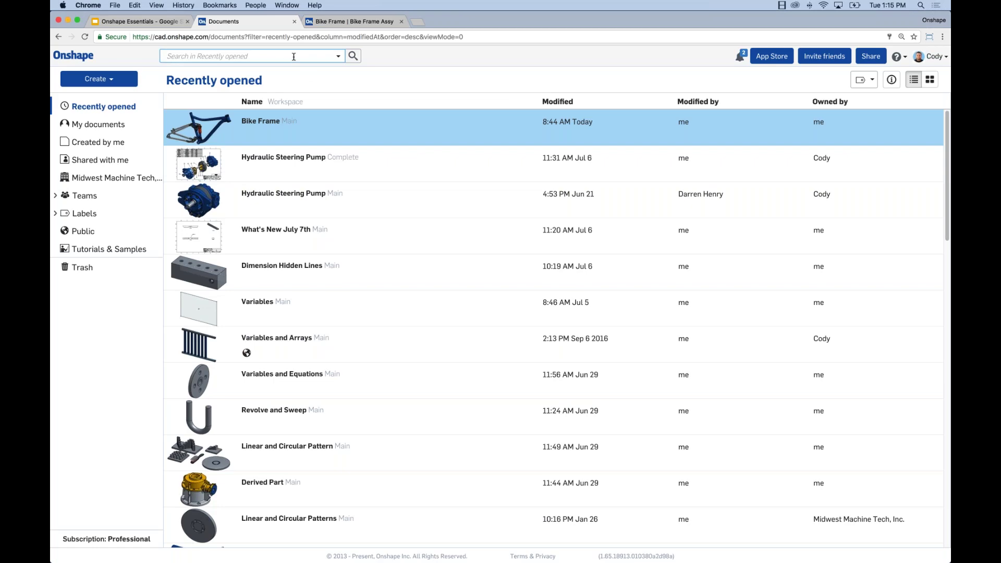
{"action": "type", "text": "Bike"}
{"action": "key", "text": "Return"}
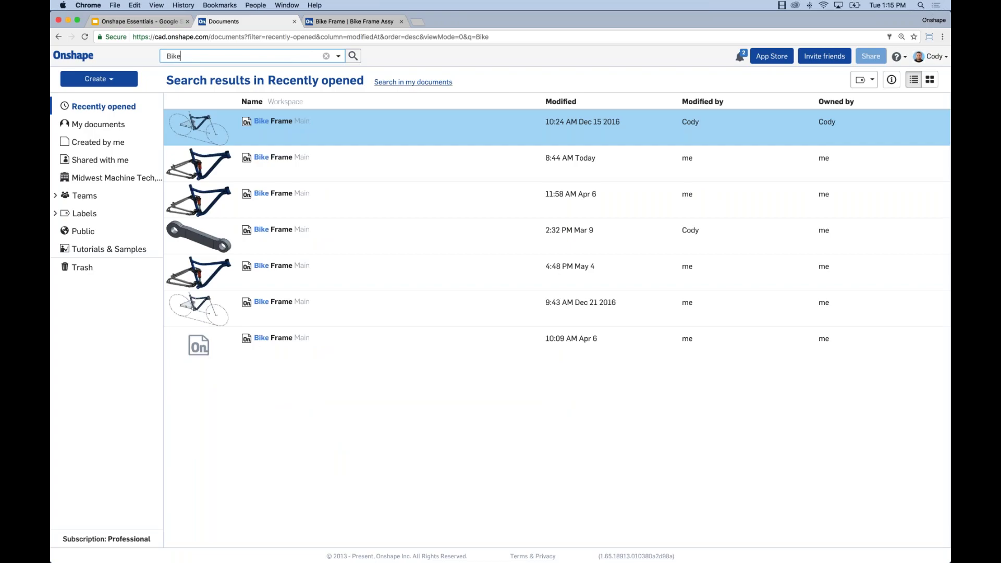
{"action": "left_click", "coordinate": [413, 82]}
Step: Clear the search text and set the advanced search filters to type Drawing and state Released
{"action": "left_click", "coordinate": [326, 56]}
{"action": "left_click", "coordinate": [338, 56]}
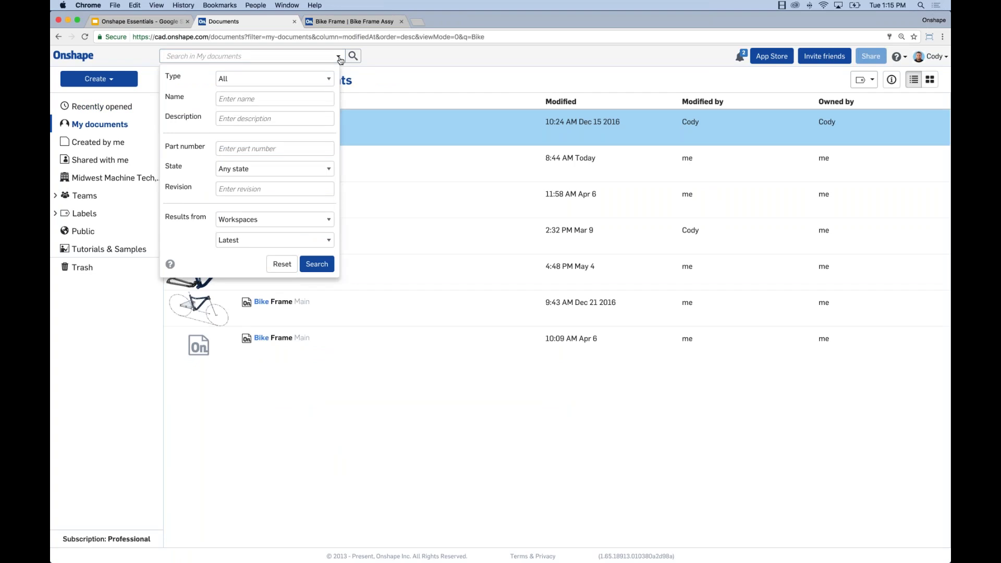
{"action": "left_click", "coordinate": [271, 78]}
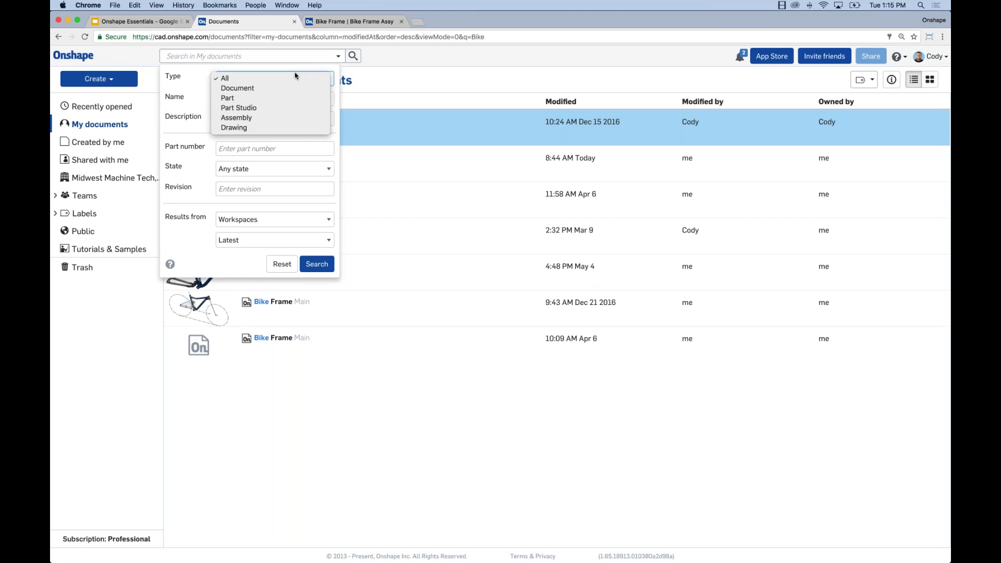
{"action": "left_click", "coordinate": [267, 127]}
{"action": "left_click", "coordinate": [250, 168]}
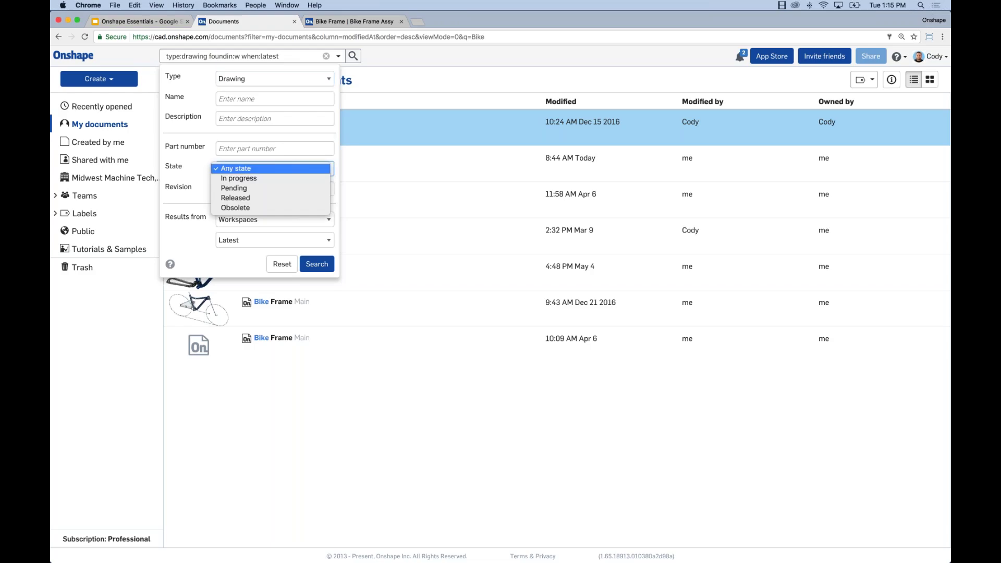
{"action": "left_click", "coordinate": [244, 199]}
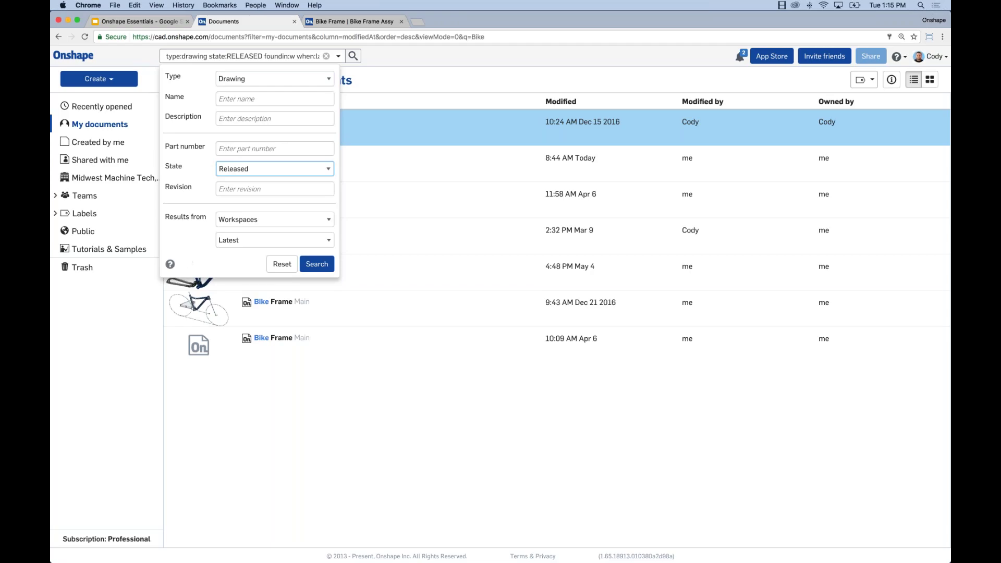
Step: Change the advanced search type to Part and view the description and part number criteria
{"action": "left_click", "coordinate": [275, 78]}
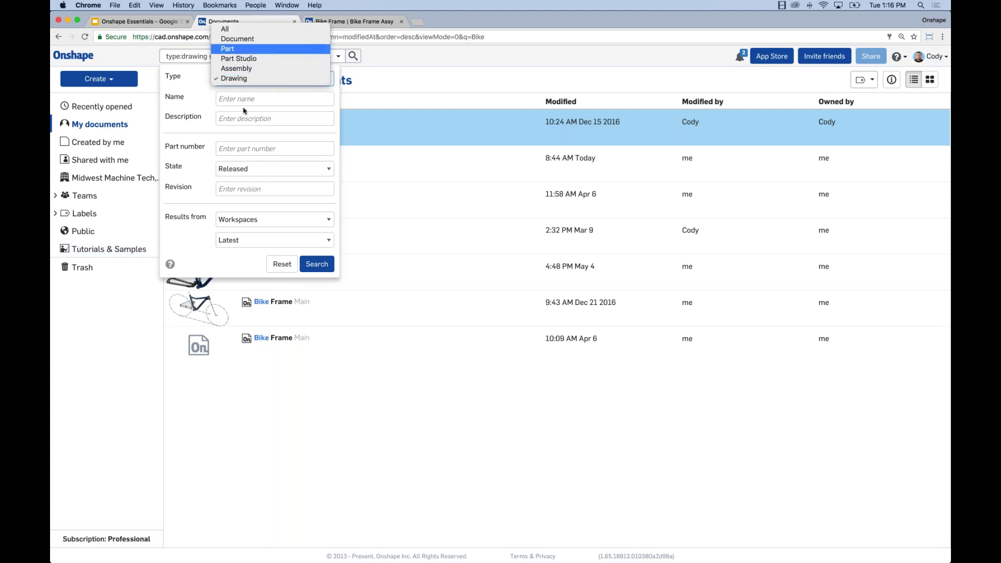
{"action": "left_click", "coordinate": [250, 48]}
{"action": "left_click", "coordinate": [245, 118]}
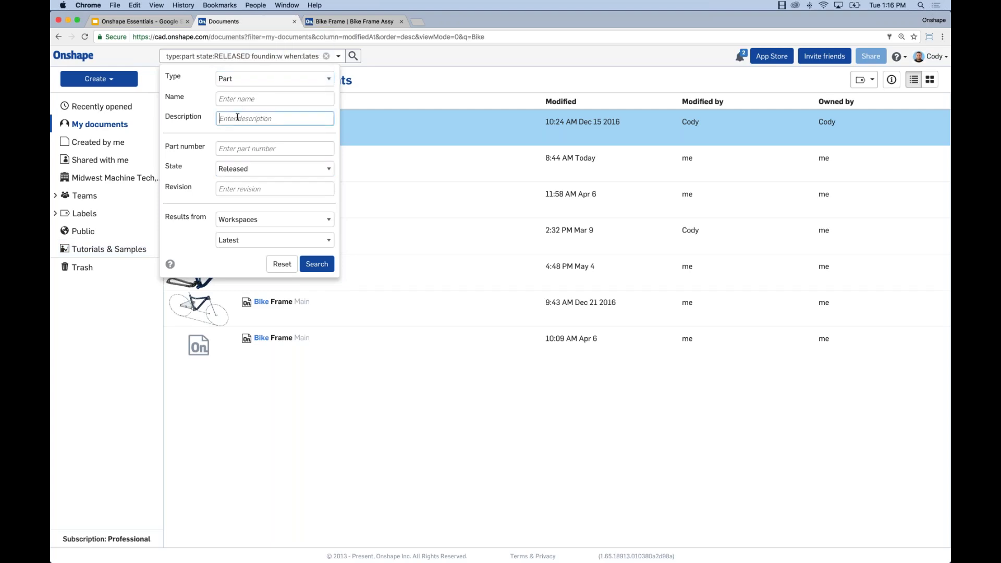
{"action": "left_click", "coordinate": [275, 149]}
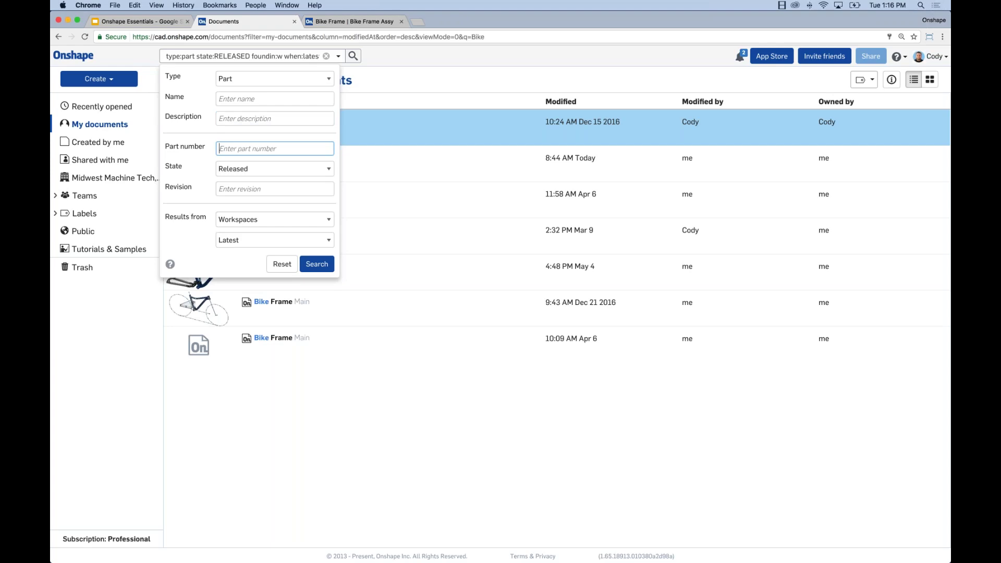
{"action": "left_click", "coordinate": [339, 57]}
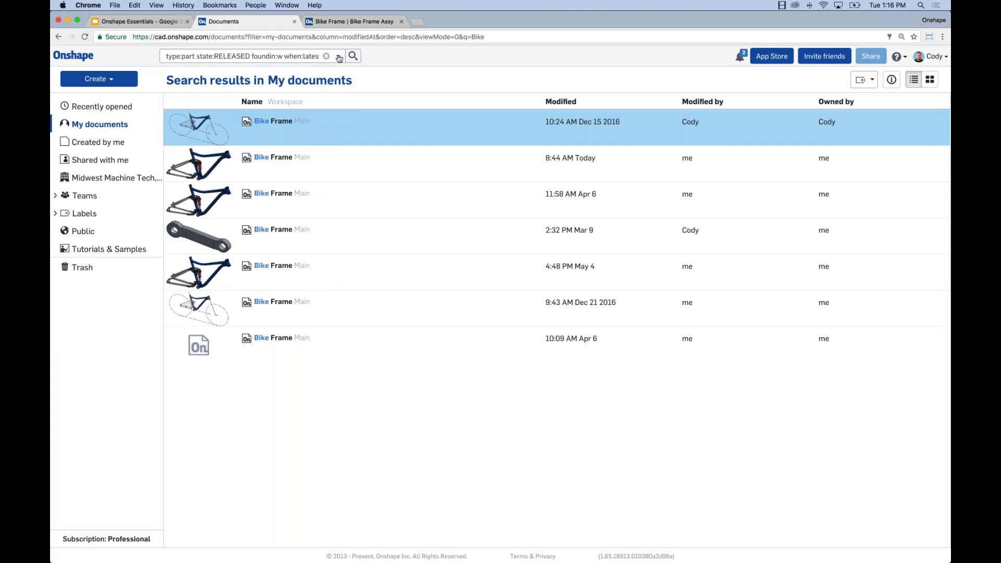
{"action": "left_click", "coordinate": [338, 57]}
Step: Clear the search criteria and list all of My documents
{"action": "left_click", "coordinate": [325, 56]}
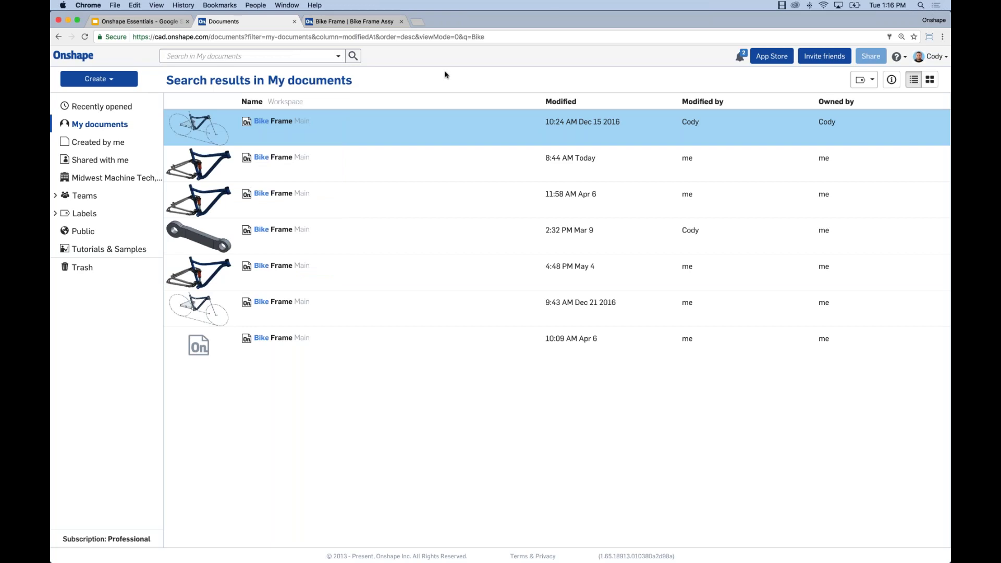
{"action": "left_click", "coordinate": [115, 141]}
{"action": "left_click", "coordinate": [99, 124]}
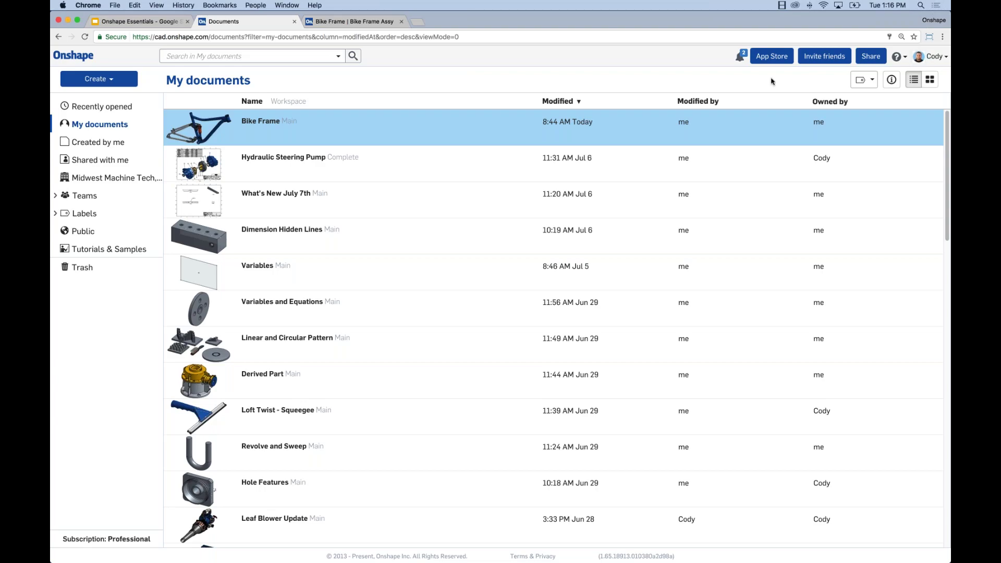
Step: Browse the App Store's Rendering, CAM, Simulation, Data Management and Content categories, and return to the documents list
{"action": "left_click", "coordinate": [775, 57]}
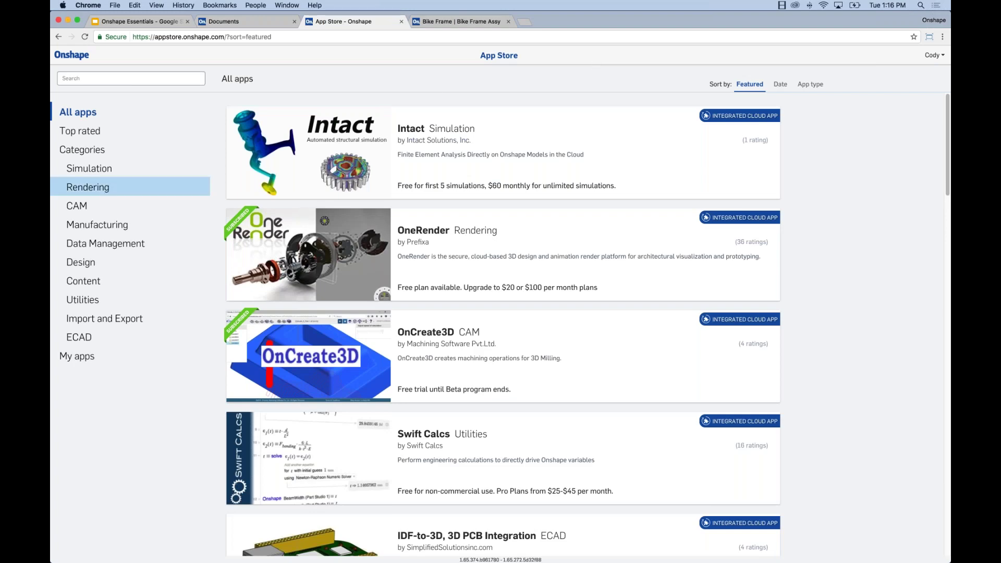
{"action": "left_click", "coordinate": [120, 192]}
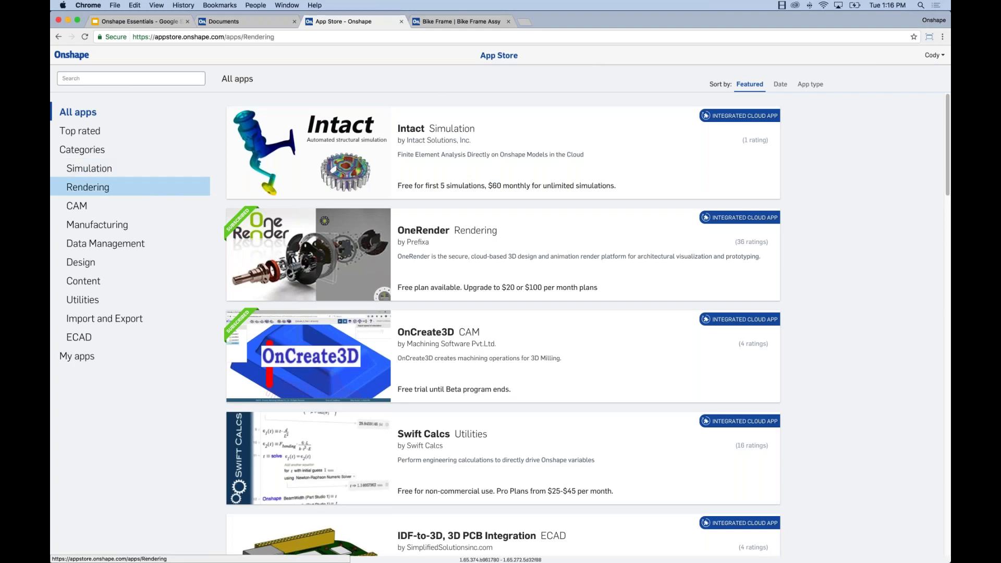
{"action": "left_click", "coordinate": [78, 205]}
{"action": "left_click", "coordinate": [125, 167]}
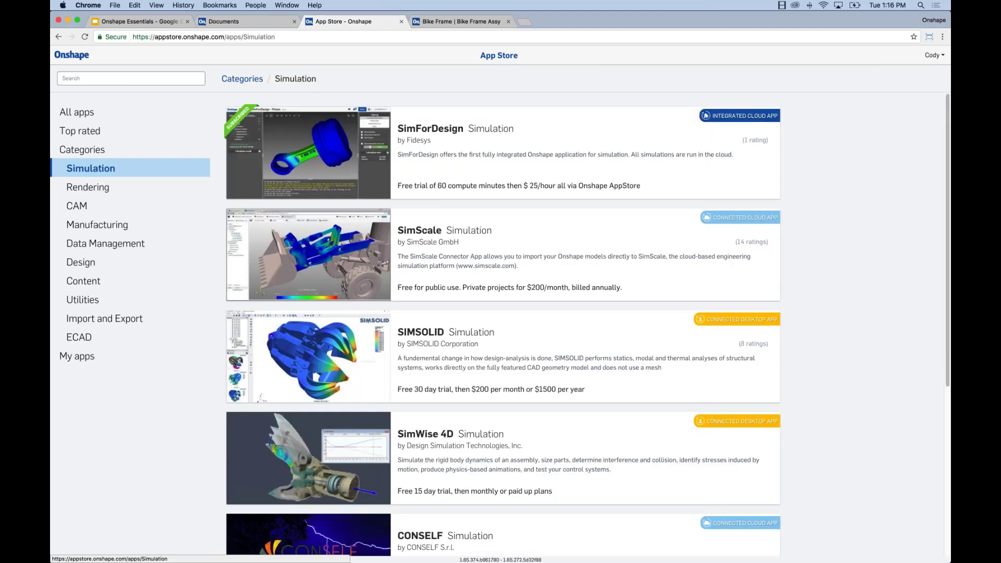
{"action": "left_click", "coordinate": [108, 243]}
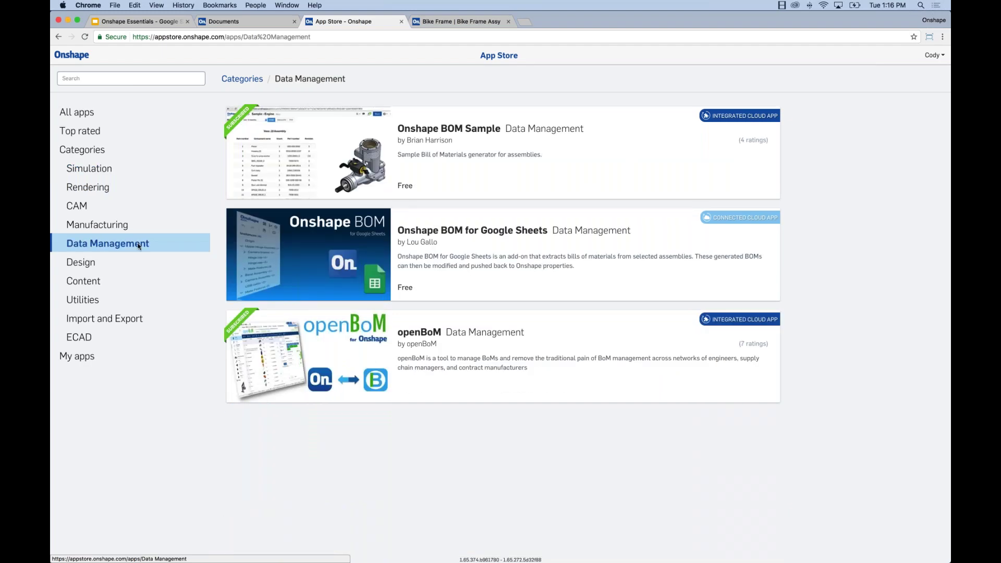
{"action": "left_click", "coordinate": [139, 280]}
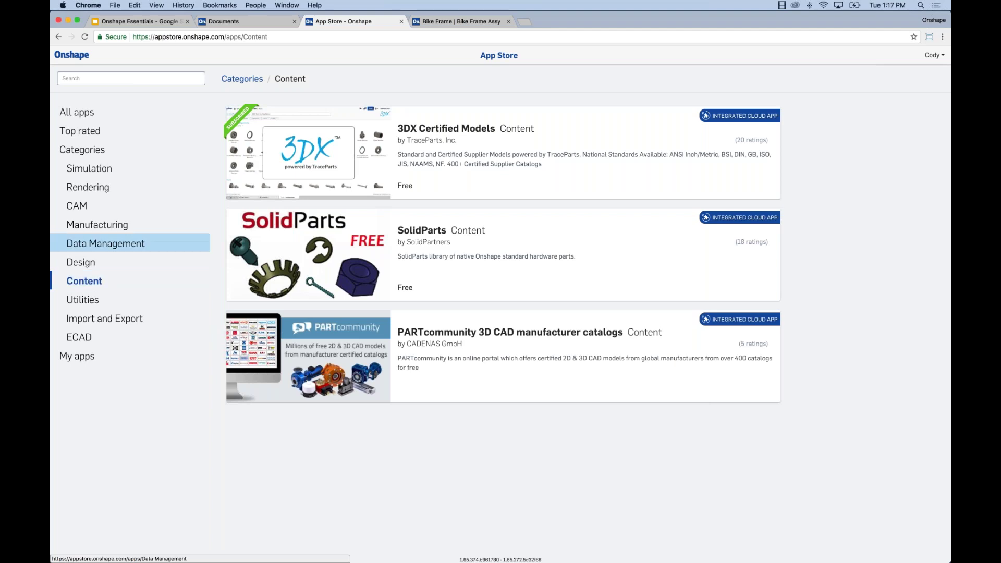
{"action": "left_click", "coordinate": [401, 22]}
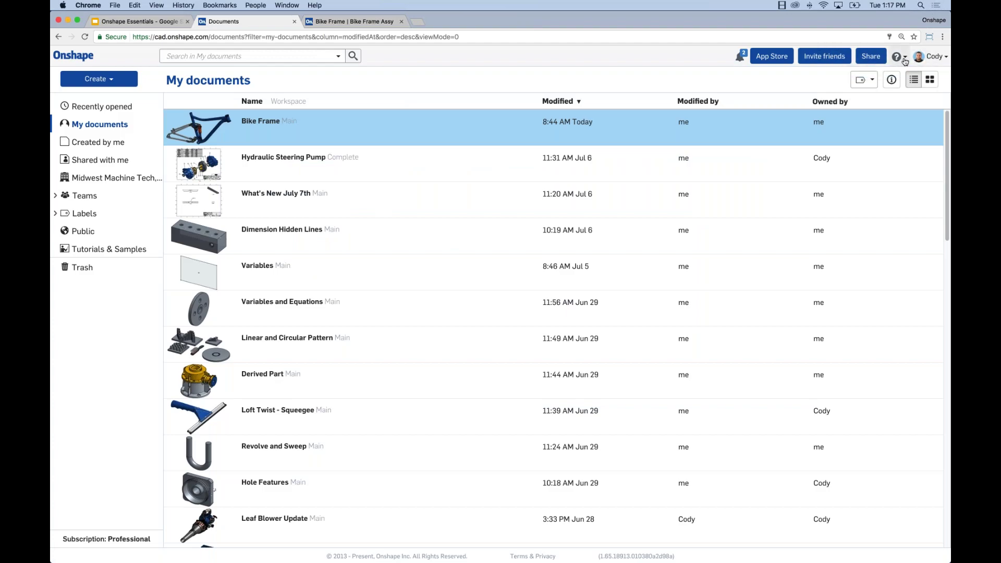
Step: View the keyboard shortcuts reference from the help resources, close it and show the help resources again
{"action": "left_click", "coordinate": [905, 59]}
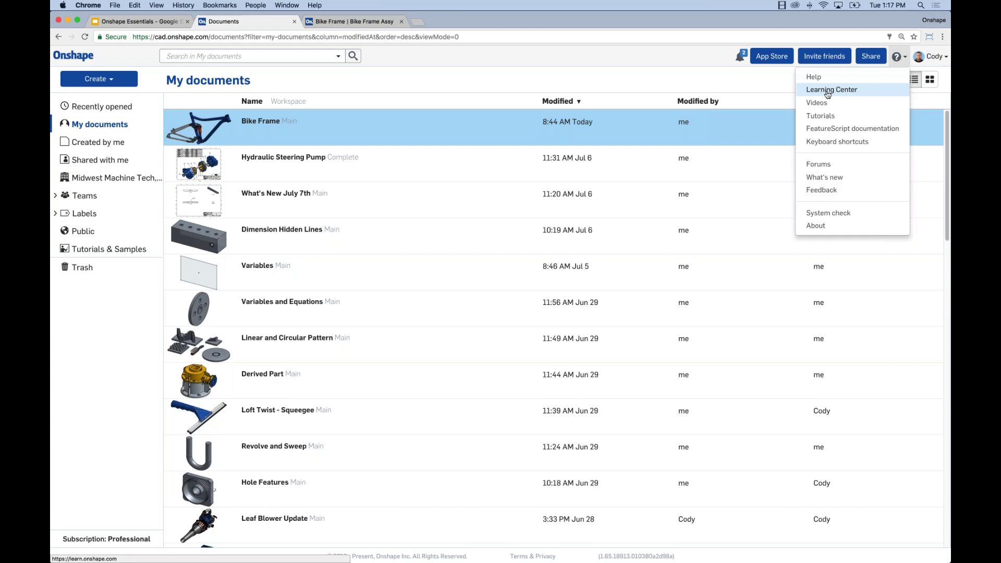
{"action": "left_click", "coordinate": [823, 143]}
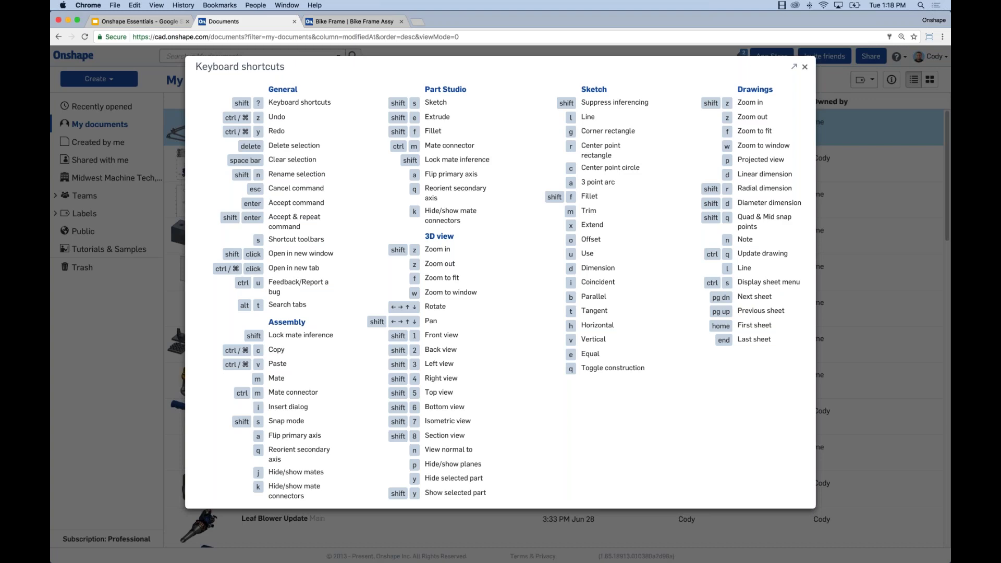
{"action": "left_click", "coordinate": [902, 62]}
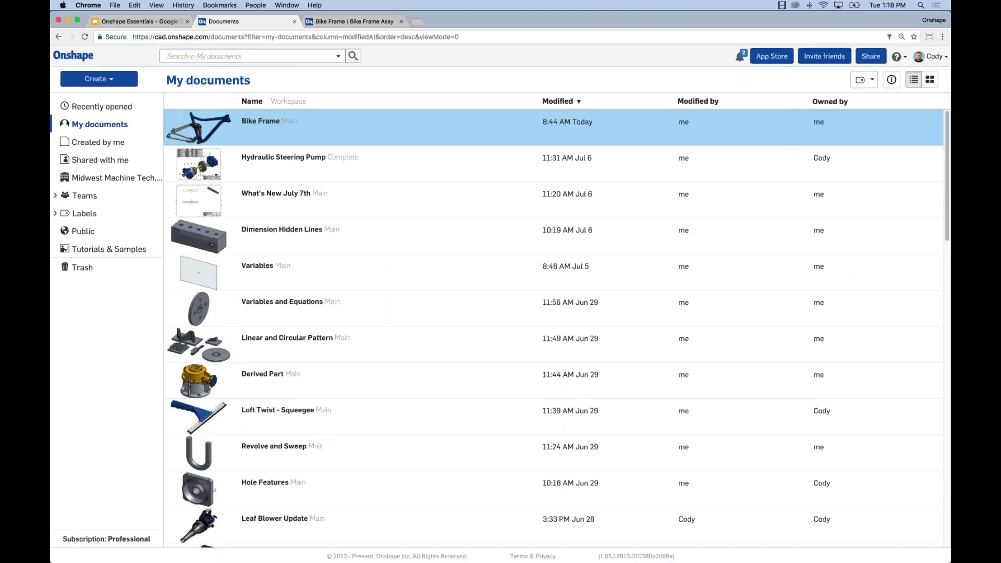
{"action": "left_click", "coordinate": [900, 58]}
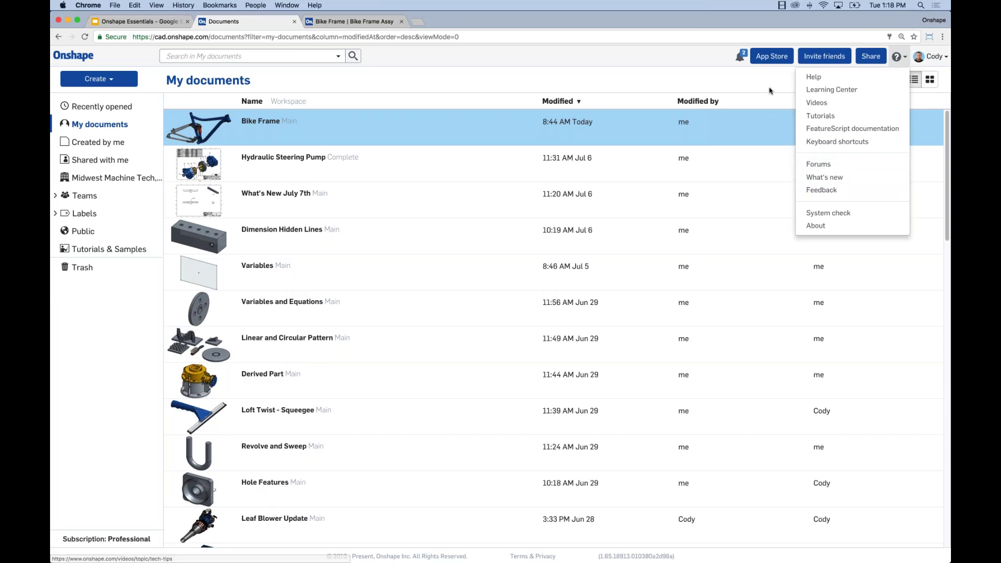
{"action": "mouse_move", "coordinate": [905, 61]}
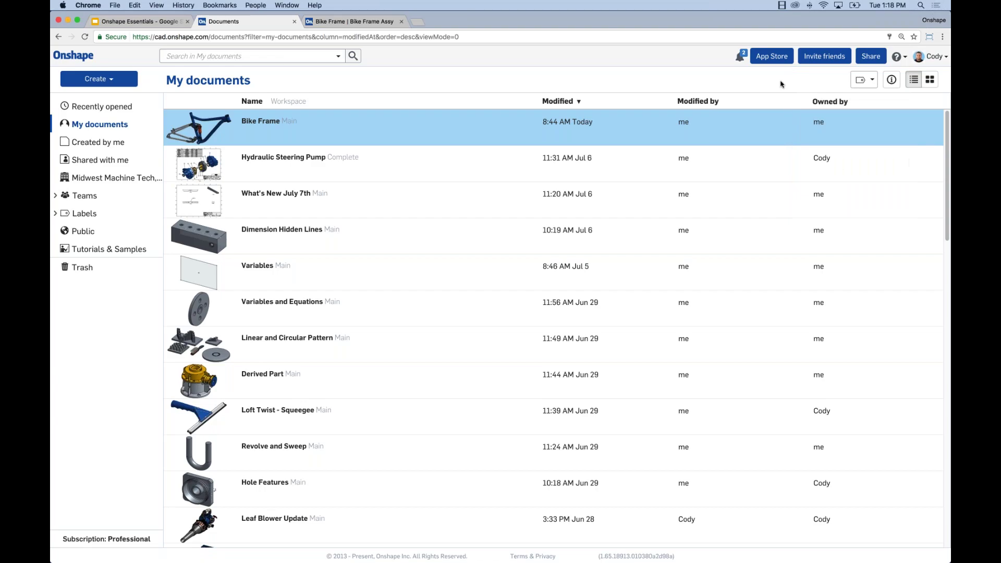
Step: Open the account preferences and view the available length units, keeping Inch
{"action": "left_click", "coordinate": [934, 57]}
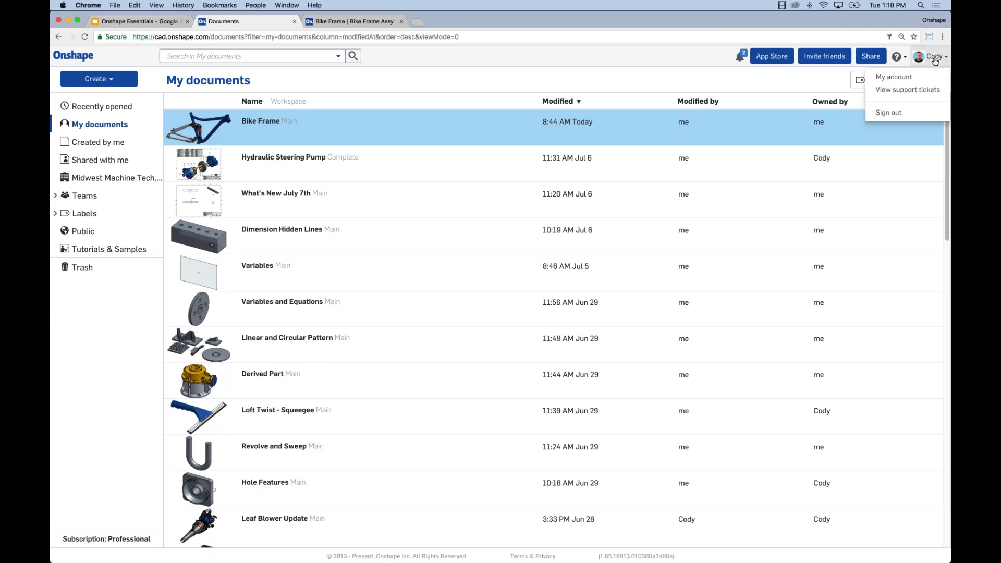
{"action": "left_click", "coordinate": [895, 78]}
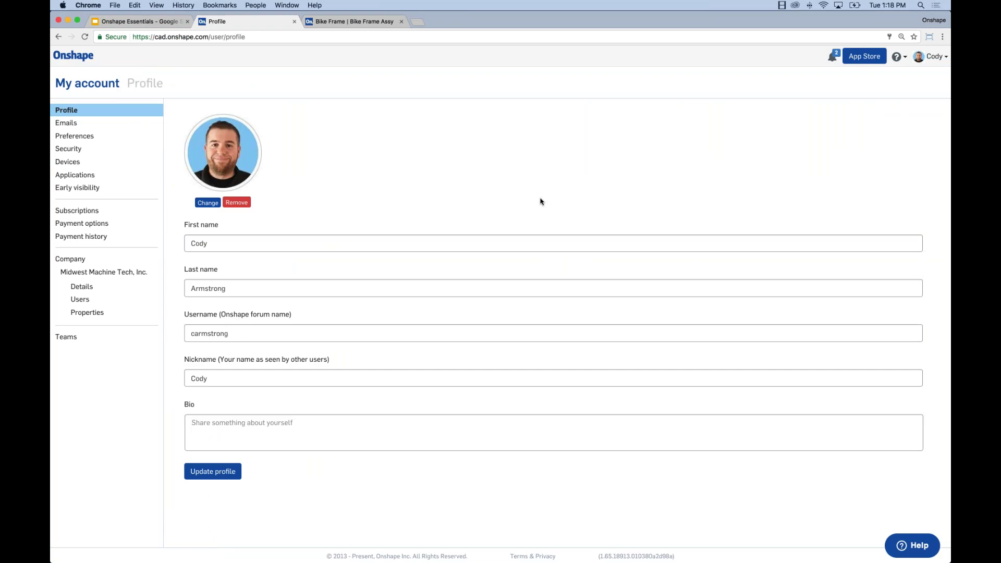
{"action": "left_click", "coordinate": [92, 136]}
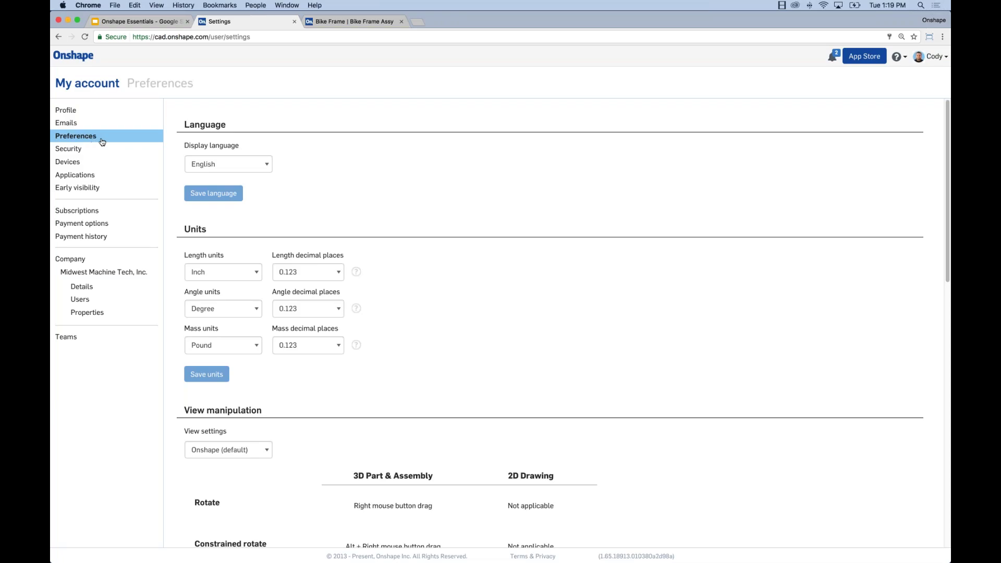
{"action": "scroll", "coordinate": [354, 221], "scroll_direction": "down", "scroll_amount": 2}
{"action": "left_click", "coordinate": [241, 228]}
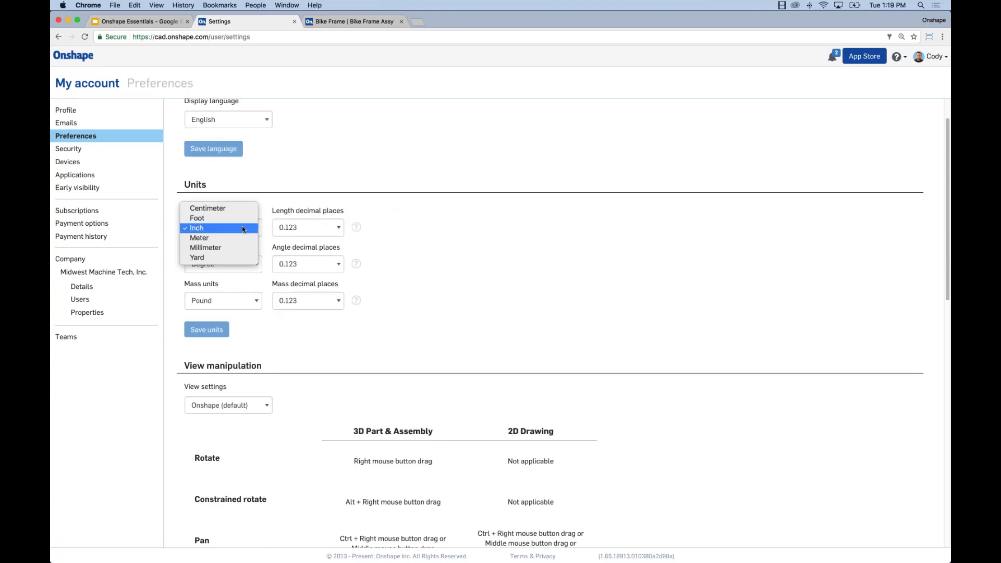
{"action": "left_click", "coordinate": [242, 226]}
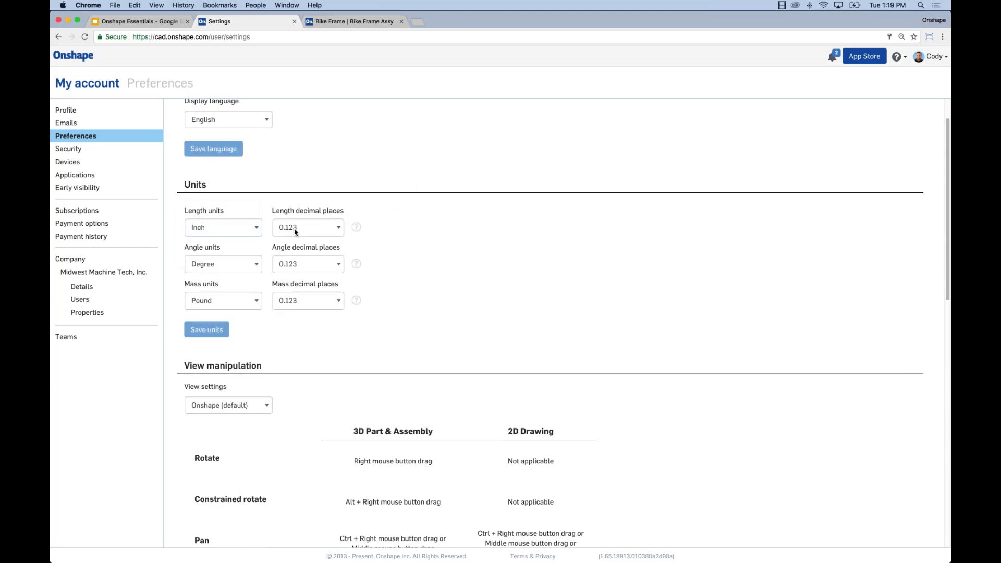
Step: Examine the view manipulation presets, the environment profile and the shortcut toolbar and drawing preferences
{"action": "scroll", "coordinate": [466, 218], "scroll_direction": "down", "scroll_amount": 10}
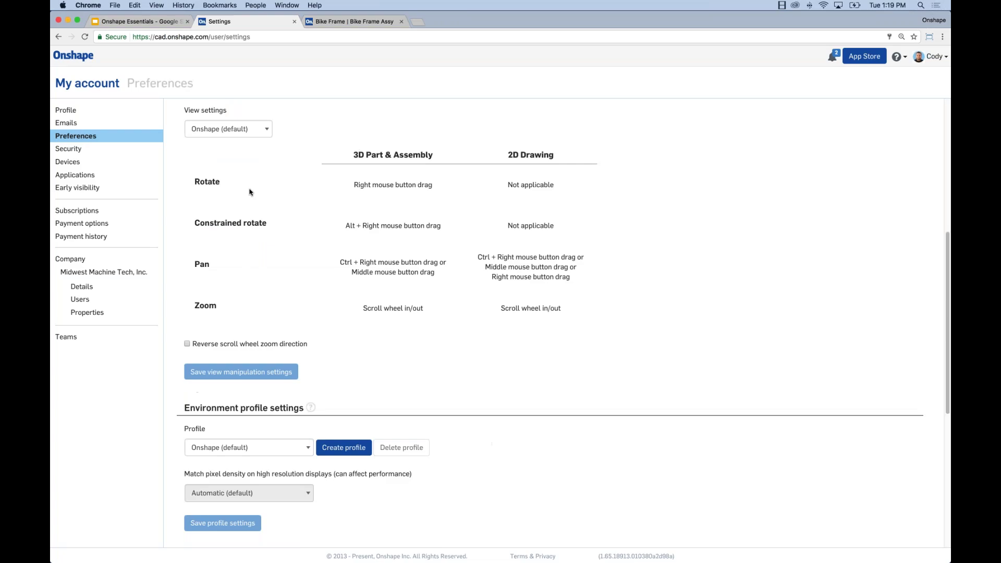
{"action": "left_click", "coordinate": [245, 185]}
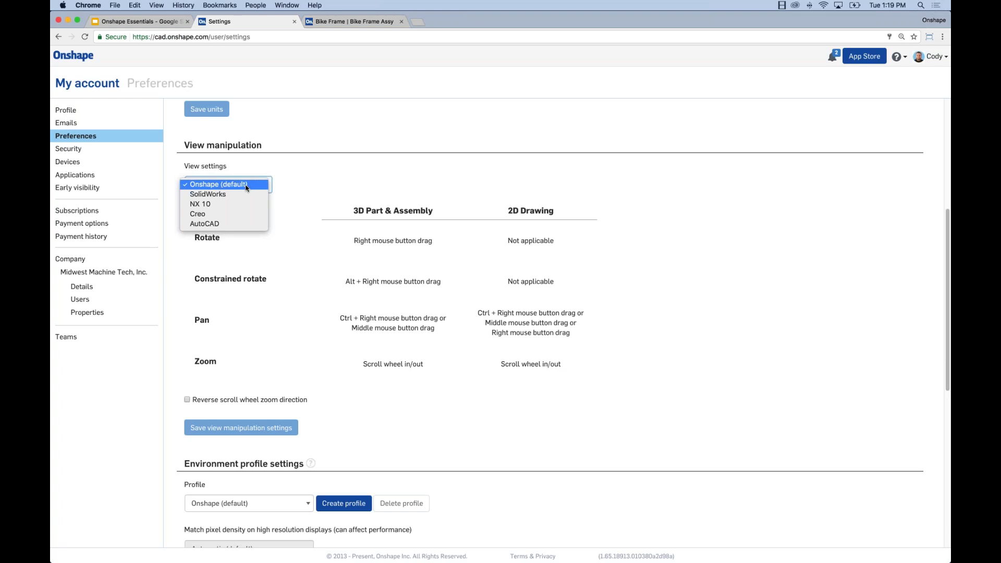
{"action": "left_click", "coordinate": [261, 163]}
{"action": "scroll", "coordinate": [572, 188], "scroll_direction": "down", "scroll_amount": 3}
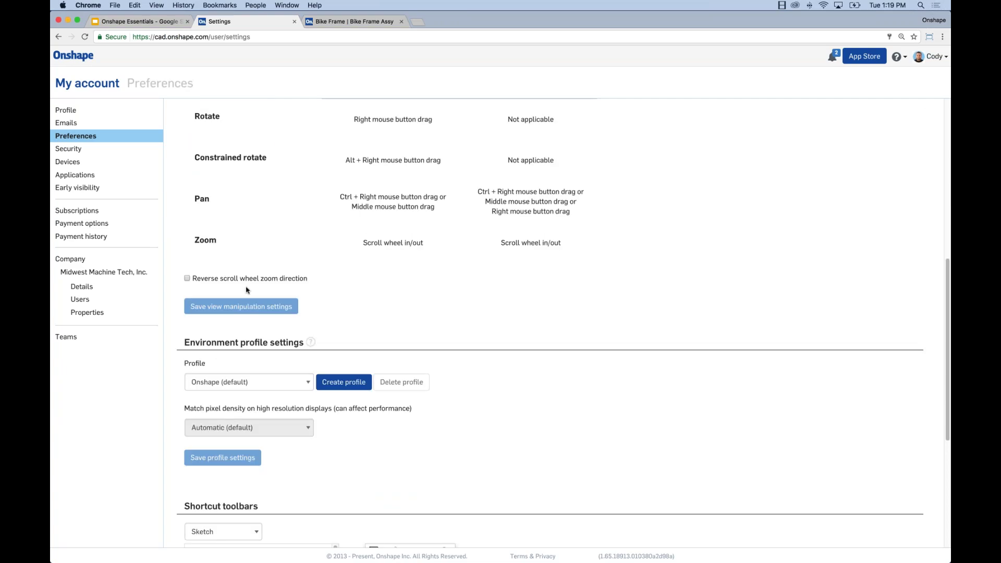
{"action": "scroll", "coordinate": [488, 285], "scroll_direction": "down", "scroll_amount": 6}
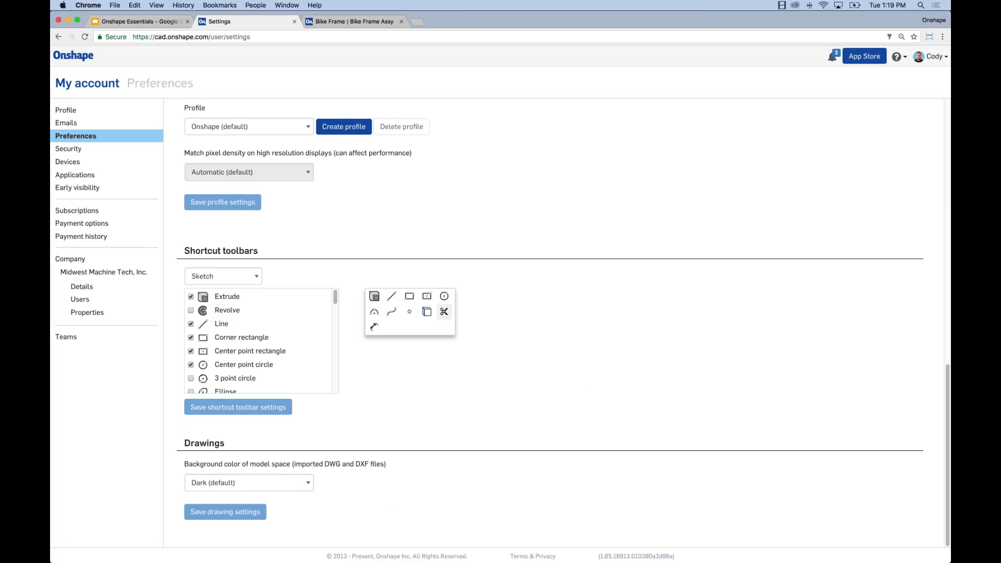
{"action": "scroll", "coordinate": [579, 382], "scroll_direction": "up", "scroll_amount": 10}
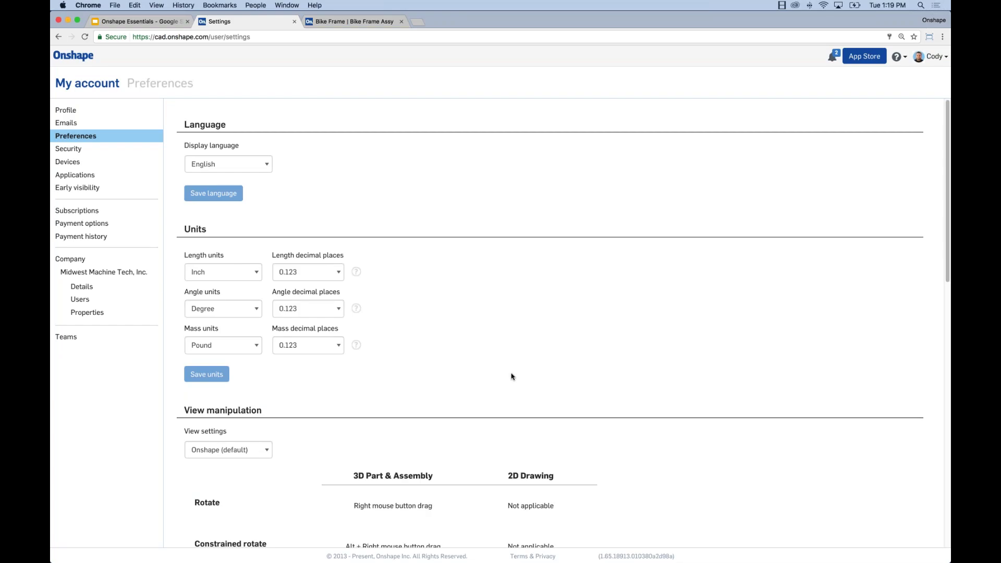
Step: Return to the documents list and switch to the already open Bike Frame assembly
{"action": "left_click", "coordinate": [83, 62]}
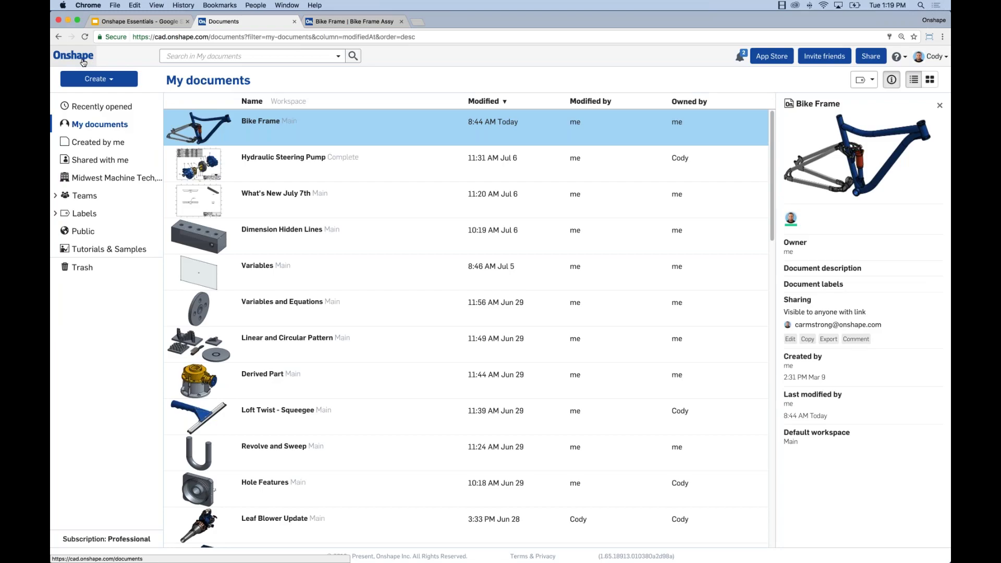
{"action": "left_click", "coordinate": [344, 22]}
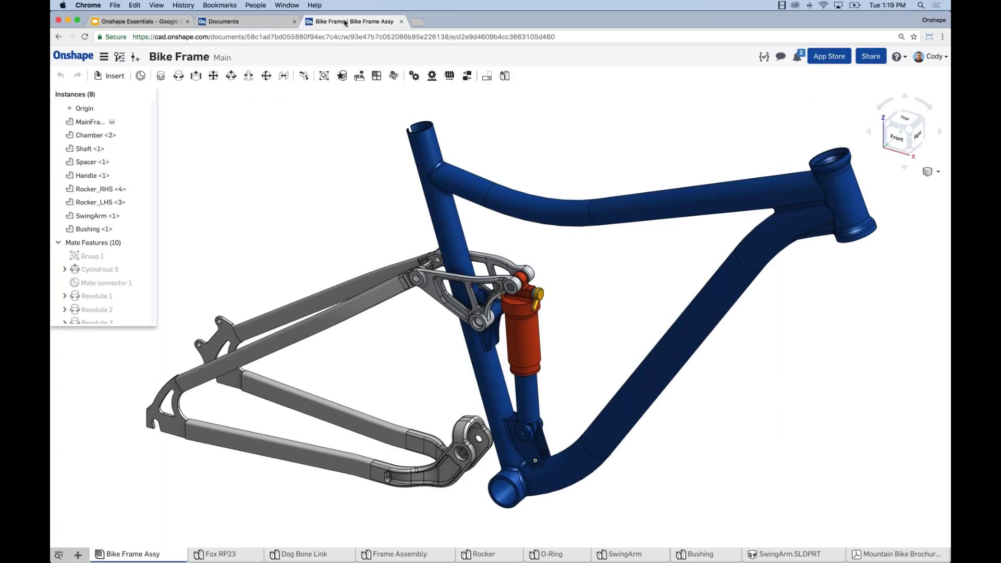
{"action": "left_click", "coordinate": [258, 22]}
{"action": "left_click", "coordinate": [347, 23]}
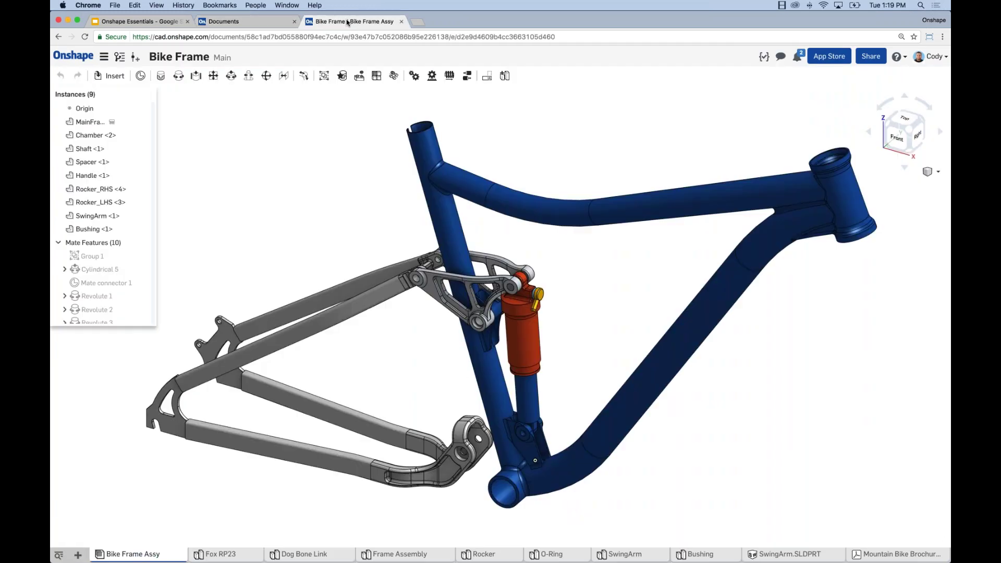
{"action": "left_click", "coordinate": [231, 22]}
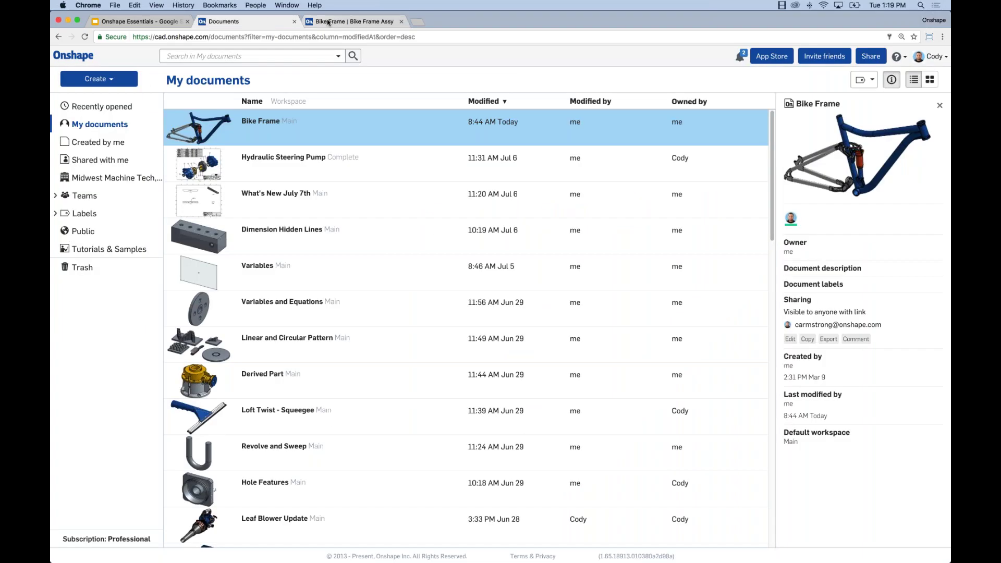
{"action": "left_click", "coordinate": [327, 22]}
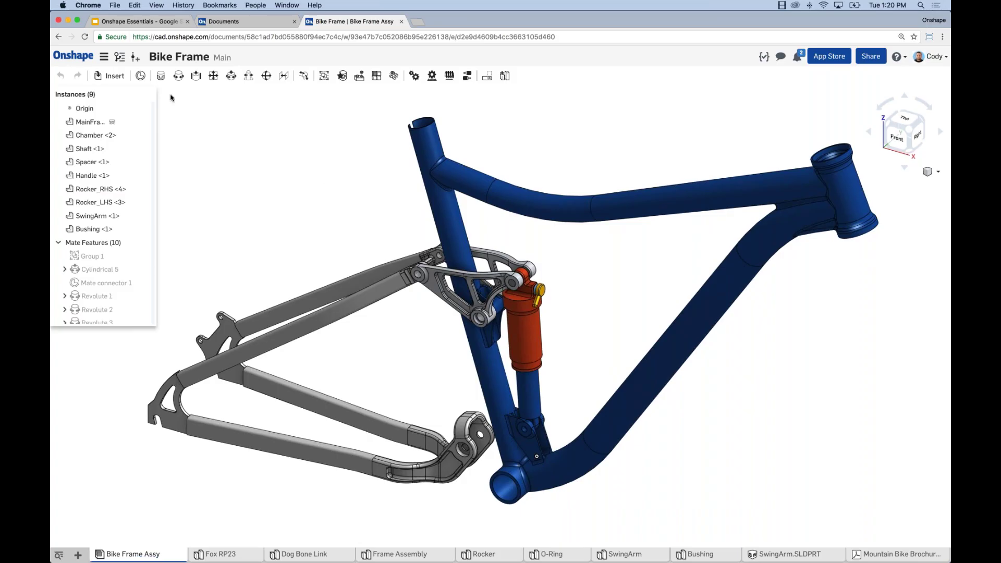
Step: Go from the Bike Frame assembly to the recently opened documents and reopen the Bike Frame document
{"action": "left_click", "coordinate": [76, 61]}
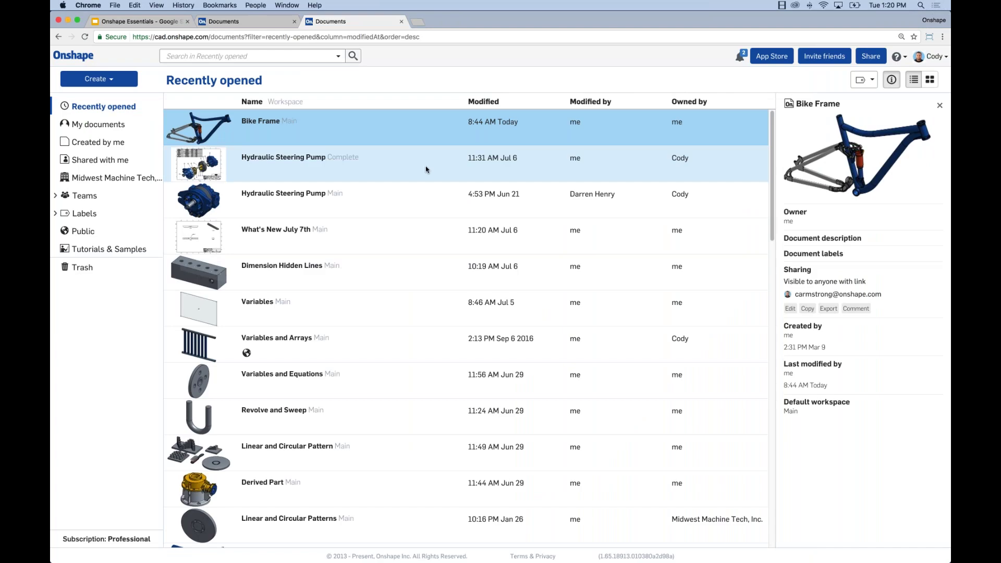
{"action": "left_click", "coordinate": [261, 125]}
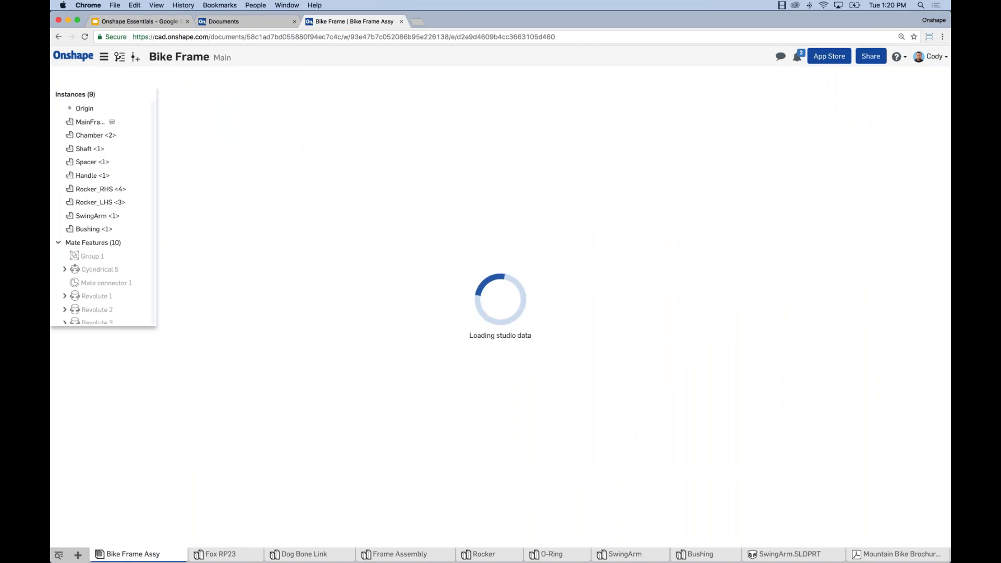
Step: View the document menu commands and the version history, and open the version creation dialog and cancel it
{"action": "left_click", "coordinate": [105, 58]}
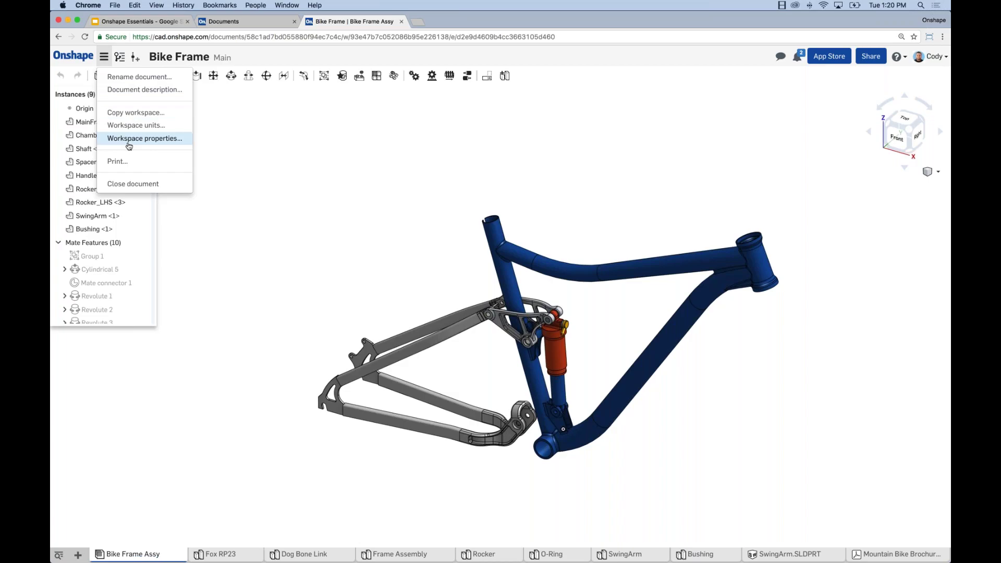
{"action": "left_click", "coordinate": [120, 59]}
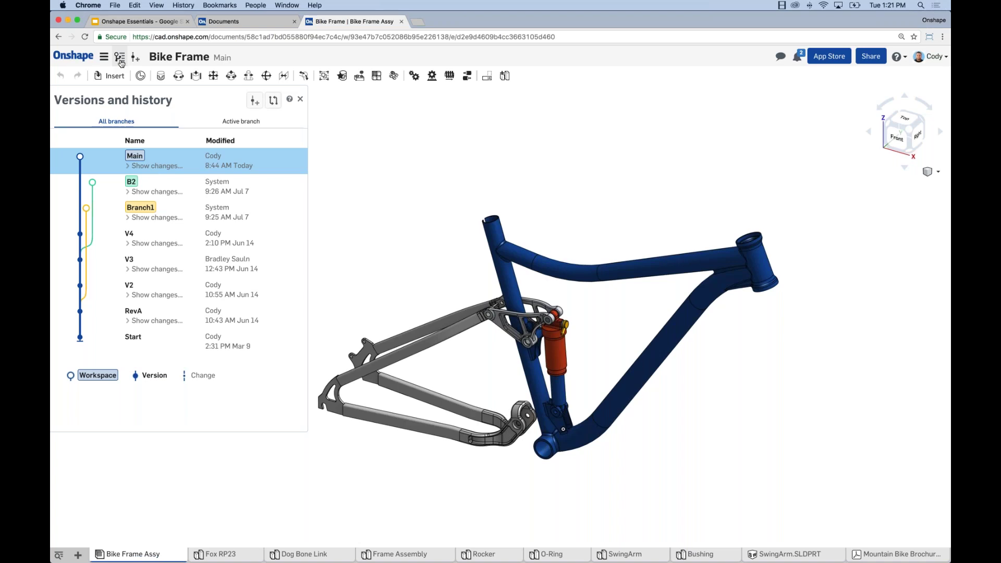
{"action": "left_click", "coordinate": [135, 57]}
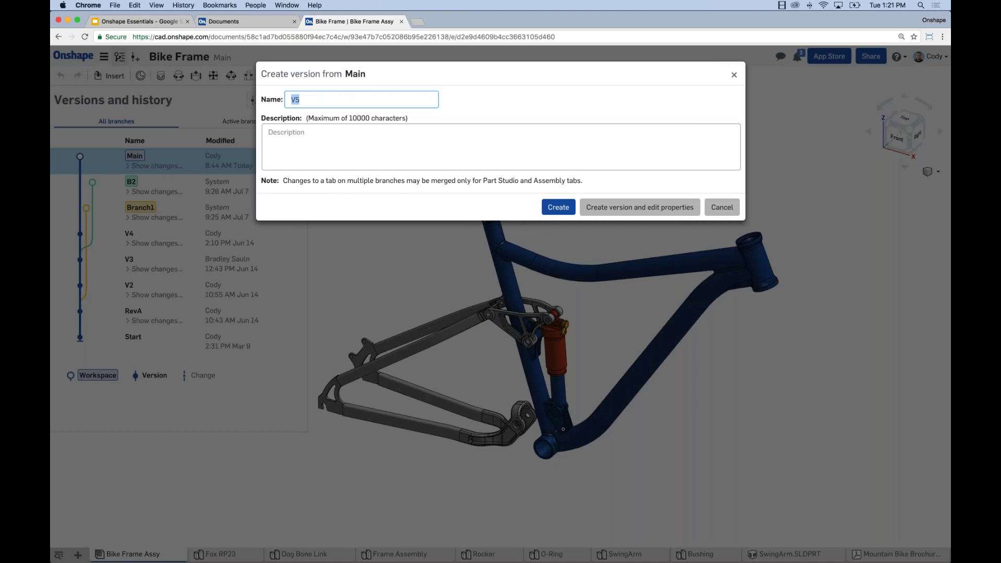
{"action": "left_click", "coordinate": [722, 208]}
Step: Examine the Bike Frame assembly model and its full list of instances and mate features
{"action": "right_click_drag", "start_coordinate": [387, 191], "coordinate": [409, 196]}
{"action": "scroll", "coordinate": [584, 333], "scroll_direction": "up", "scroll_amount": 4}
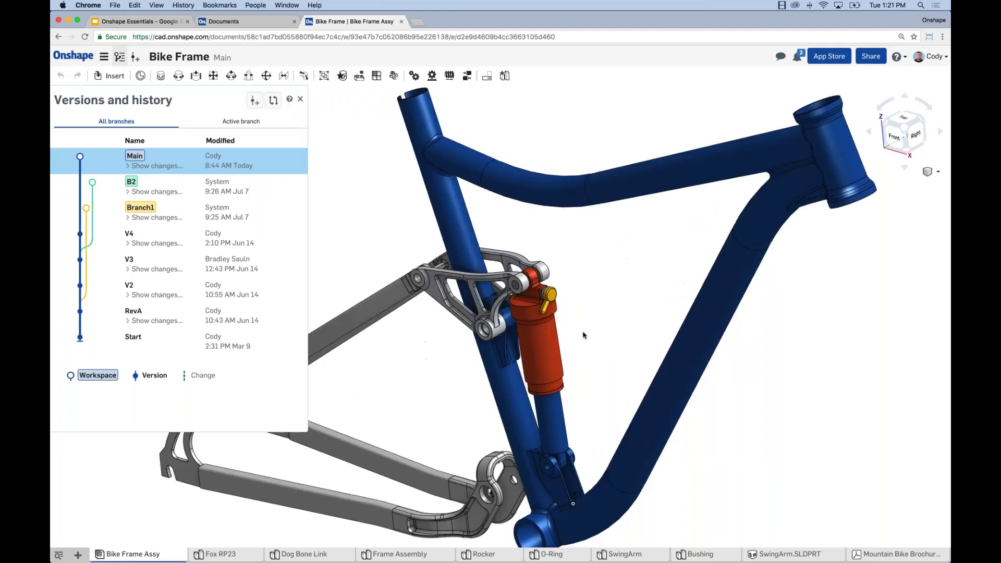
{"action": "scroll", "coordinate": [584, 331], "scroll_direction": "down", "scroll_amount": 4}
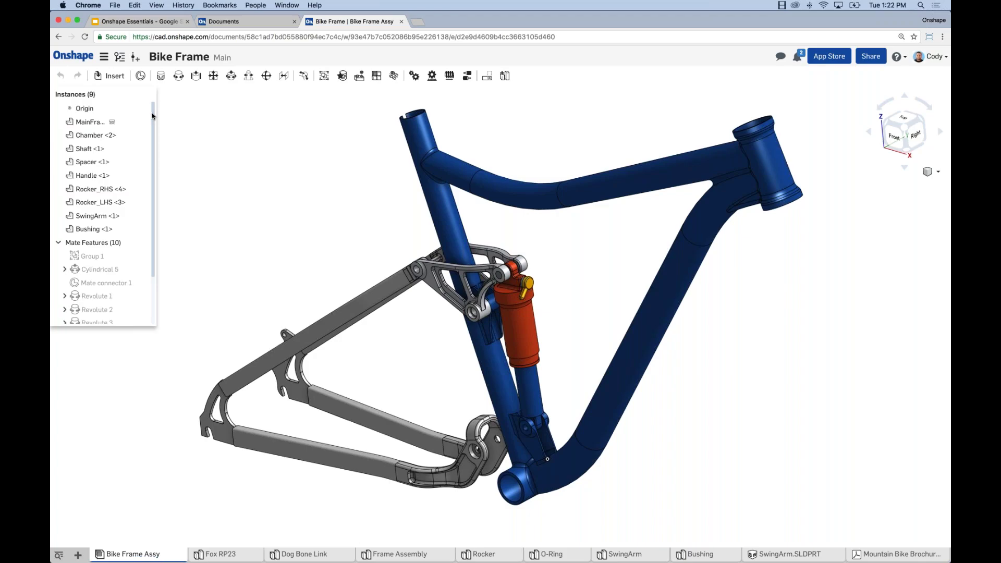
{"action": "left_click_drag", "start_coordinate": [152, 115], "coordinate": [154, 187]}
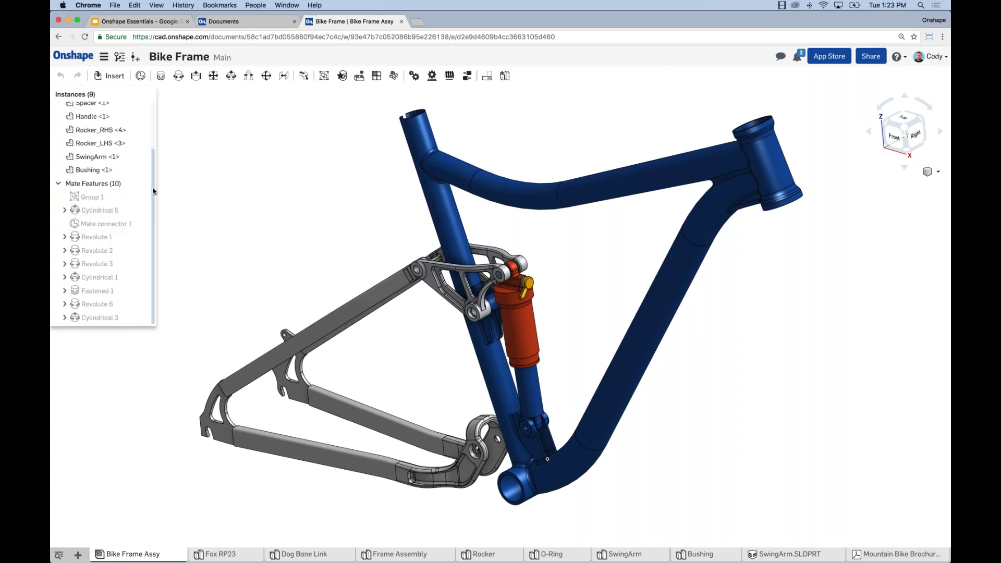
{"action": "left_click_drag", "start_coordinate": [152, 189], "coordinate": [157, 122]}
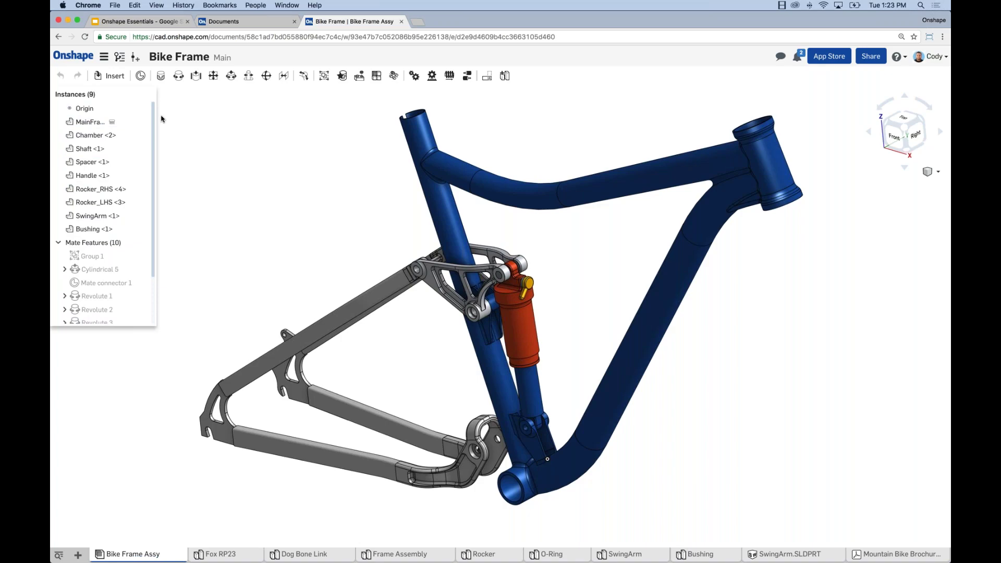
{"action": "scroll", "coordinate": [149, 127], "scroll_direction": "down", "scroll_amount": 3}
{"action": "scroll", "coordinate": [150, 128], "scroll_direction": "up", "scroll_amount": 3}
{"action": "scroll", "coordinate": [469, 259], "scroll_direction": "down", "scroll_amount": 3}
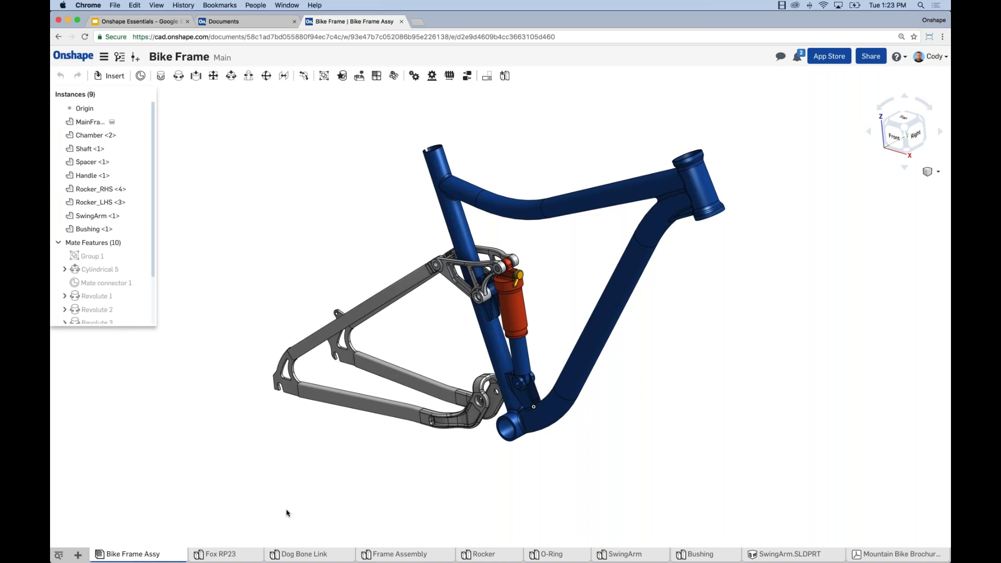
Step: View the Fox RP23, Dog Bone Link and Frame Assembly part studios of the document
{"action": "left_click", "coordinate": [228, 548]}
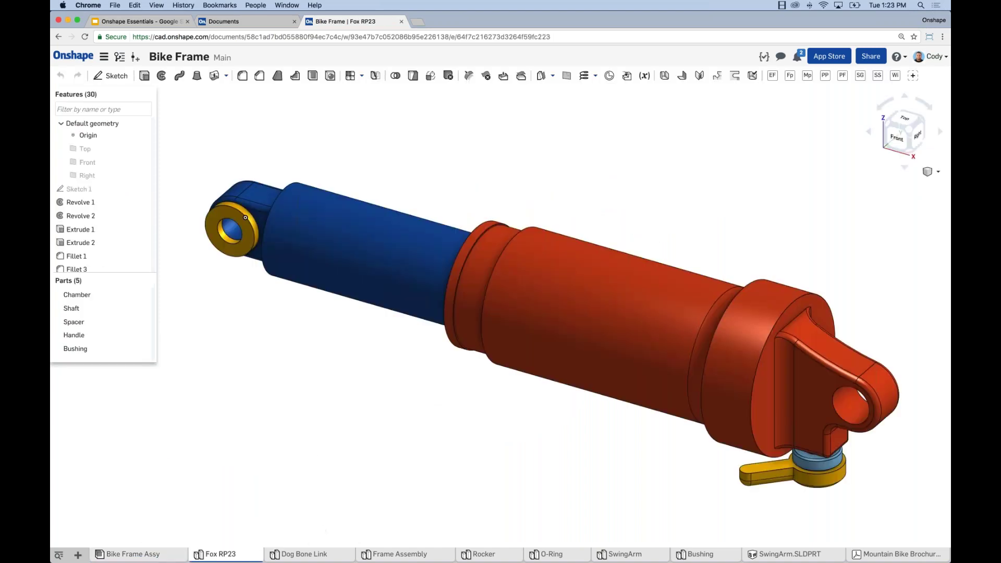
{"action": "left_click", "coordinate": [304, 553]}
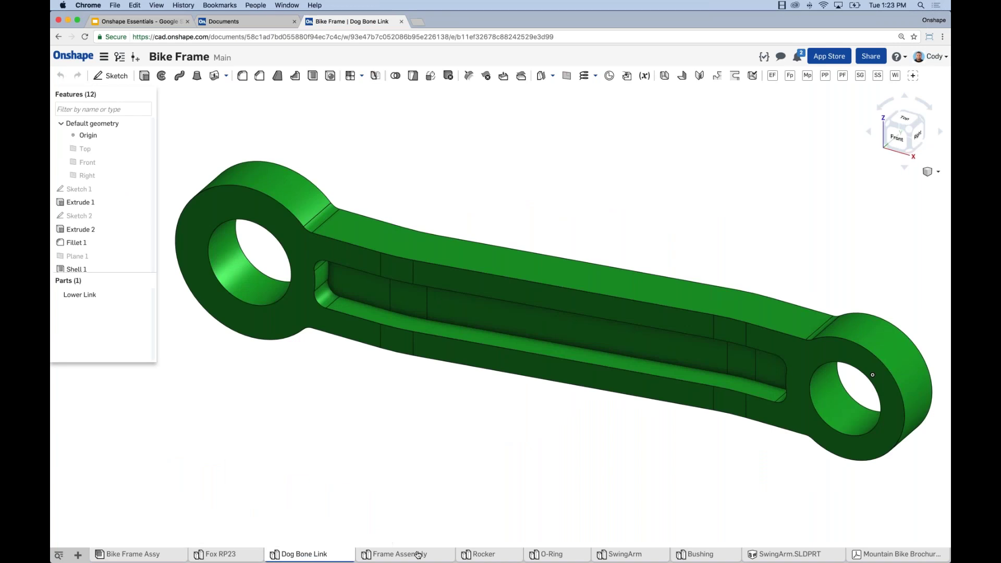
{"action": "left_click", "coordinate": [400, 554]}
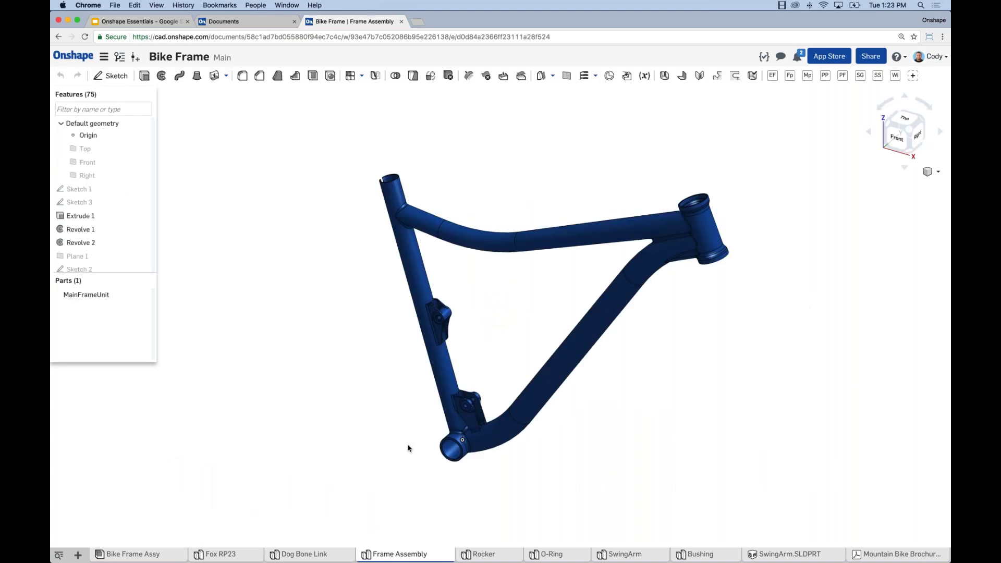
{"action": "middle_click_drag", "start_coordinate": [409, 448], "coordinate": [400, 447]}
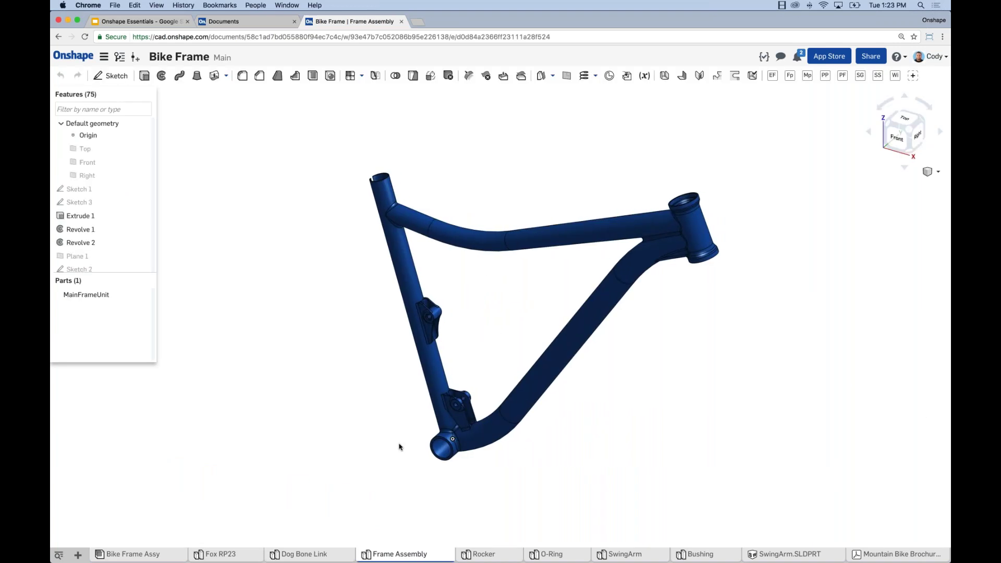
{"action": "middle_click_drag", "start_coordinate": [400, 447], "coordinate": [393, 444]}
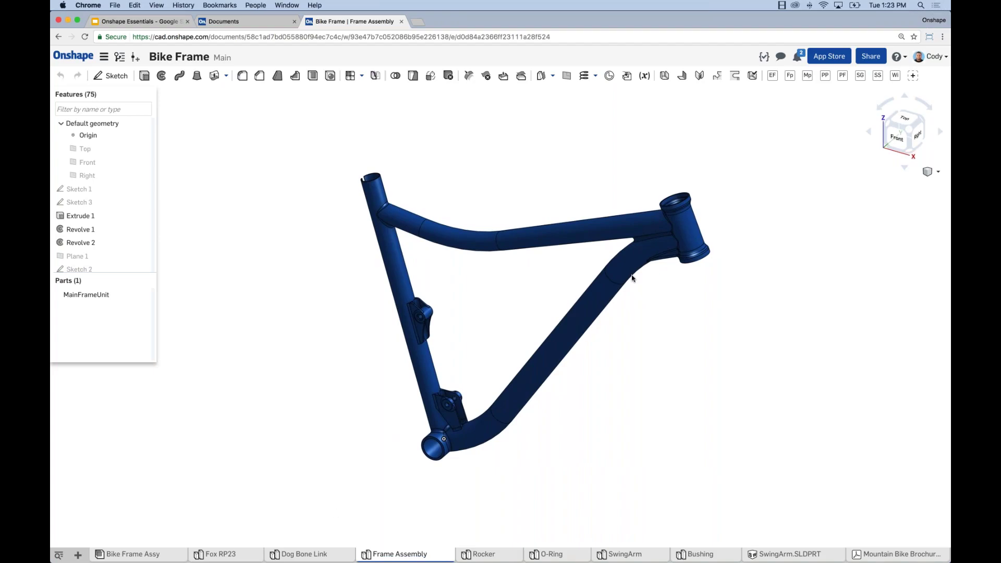
Step: View the Dog Bone Link part studio, the Bike Frame Assy assembly and the imported SwingArm part studio
{"action": "left_click", "coordinate": [313, 555]}
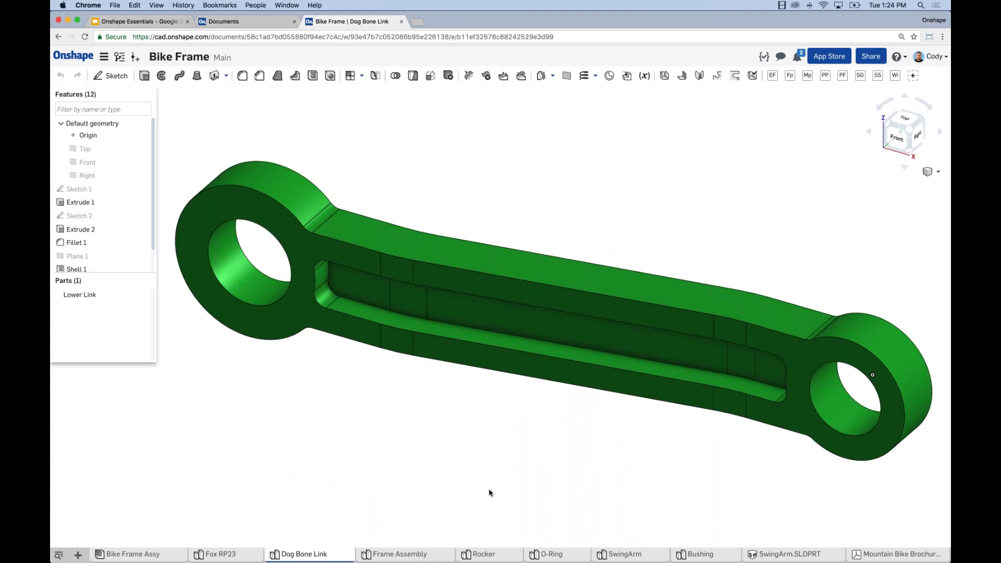
{"action": "left_click", "coordinate": [166, 555]}
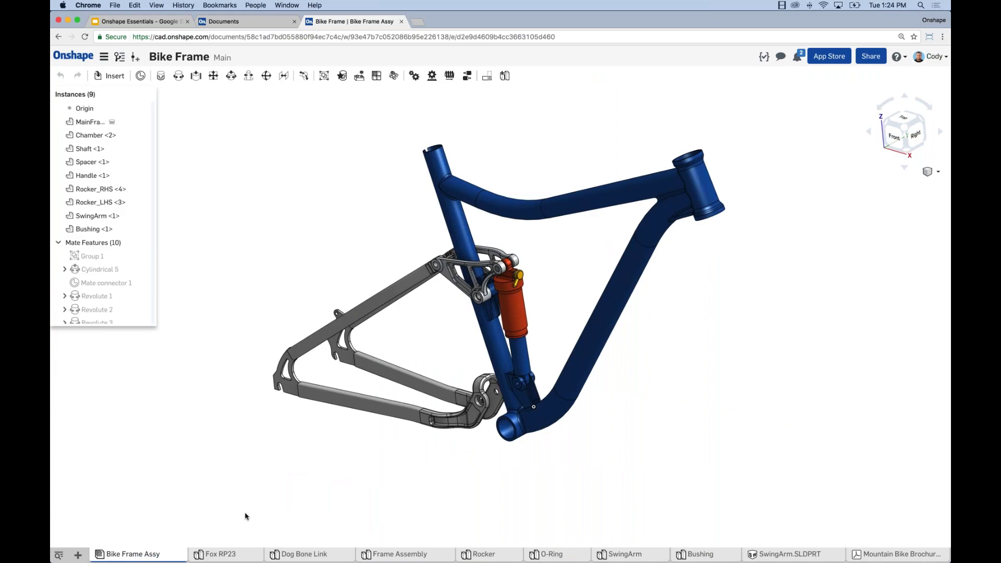
{"action": "mouse_move", "coordinate": [406, 557]}
{"action": "left_click", "coordinate": [619, 558]}
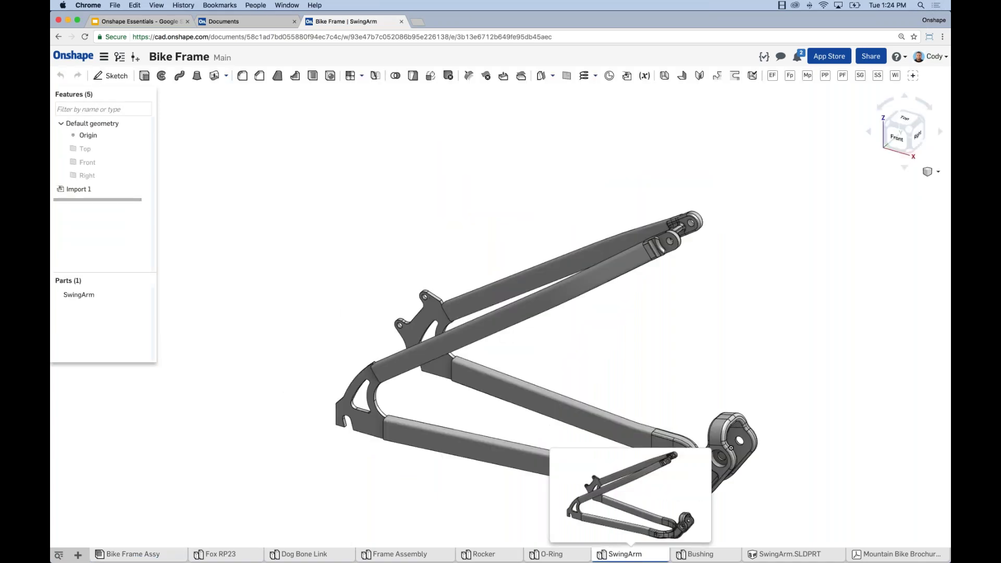
{"action": "middle_click_drag", "start_coordinate": [668, 380], "coordinate": [650, 352]}
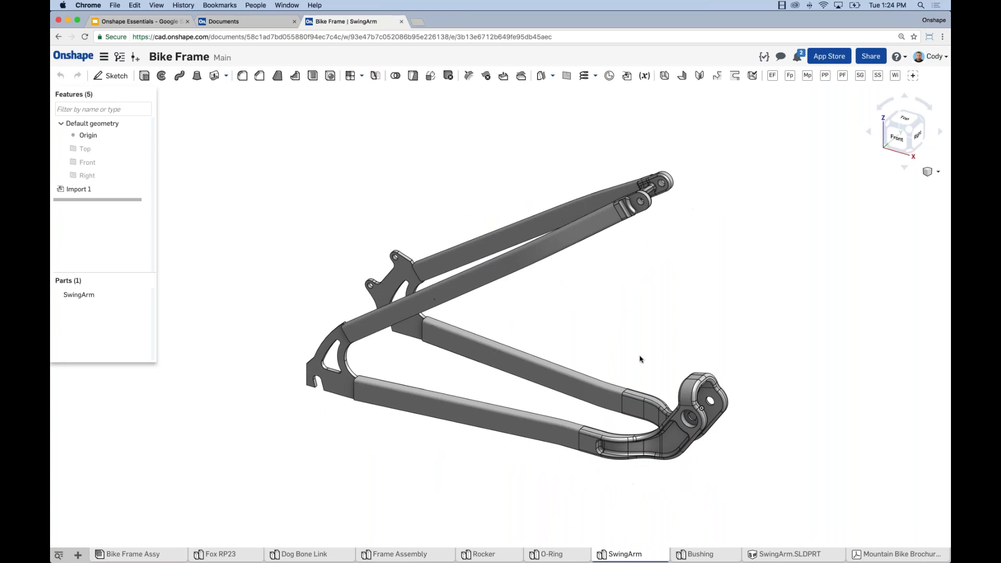
{"action": "scroll", "coordinate": [635, 360], "scroll_direction": "up", "scroll_amount": 4}
{"action": "middle_click_drag", "start_coordinate": [612, 299], "coordinate": [599, 309]}
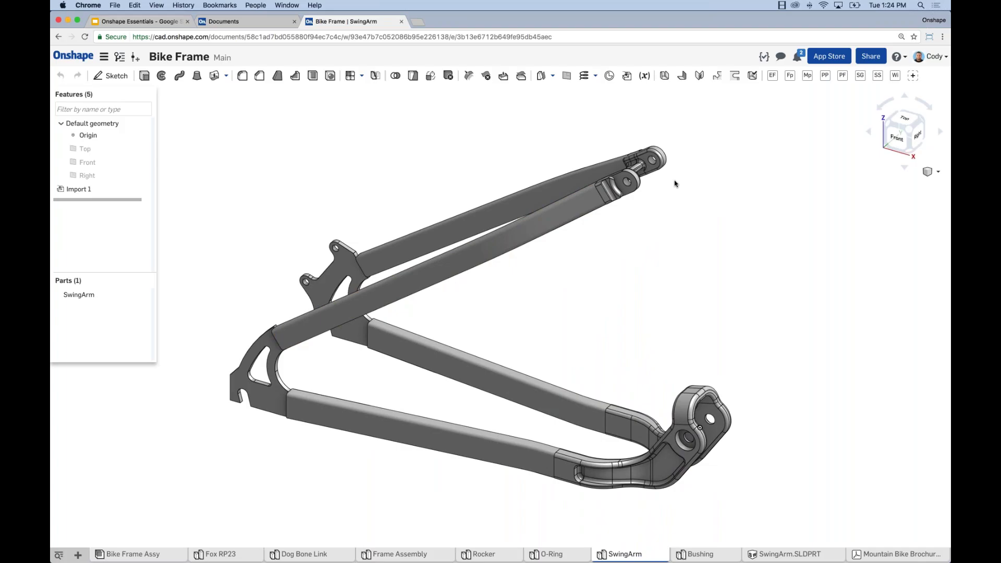
{"action": "mouse_move", "coordinate": [776, 557]}
{"action": "middle_click_drag", "start_coordinate": [726, 307], "coordinate": [747, 300]}
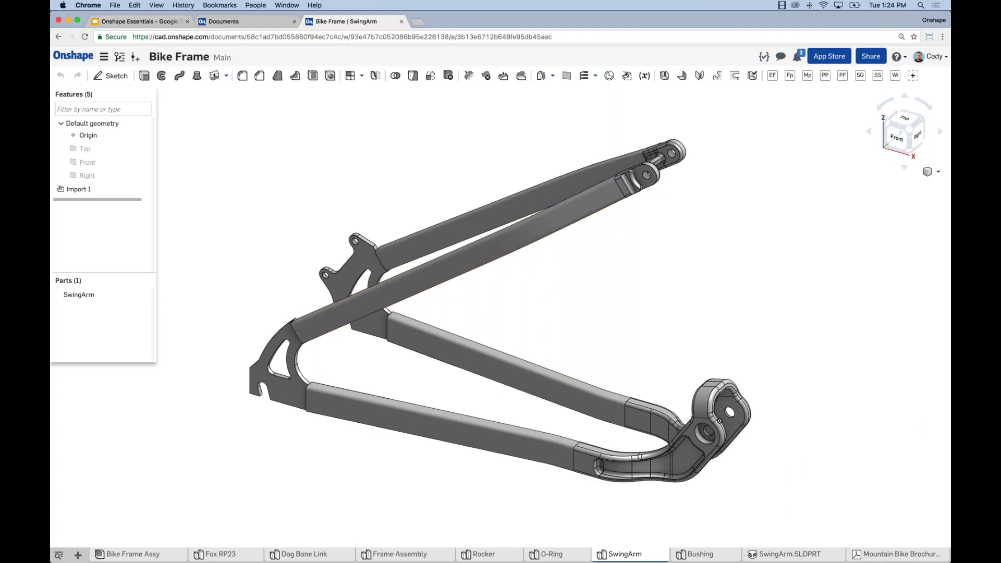
Step: Look through the opening pages of the Mountain Bike Brochure PDF and return to the SwingArm part studio
{"action": "left_click", "coordinate": [896, 554]}
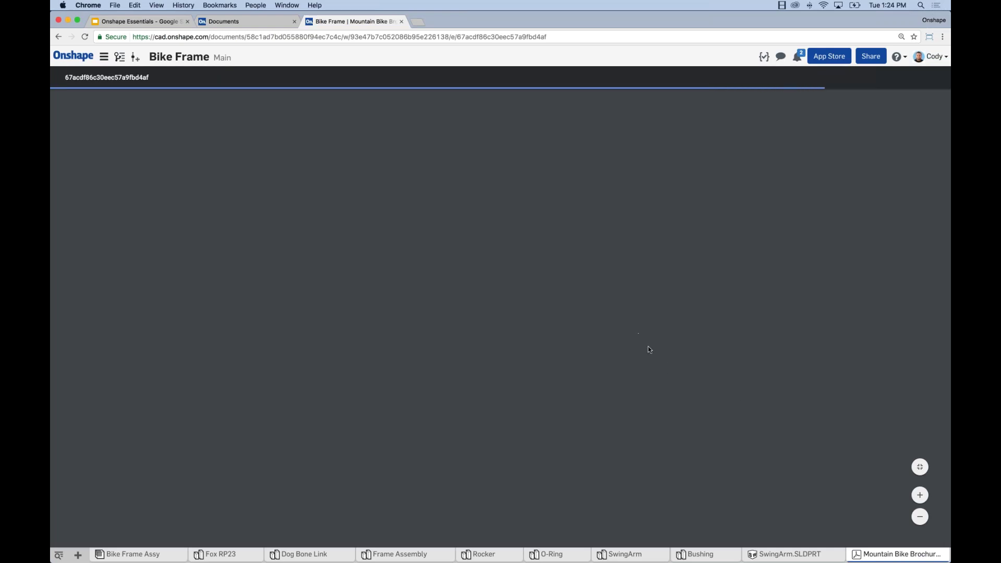
{"action": "scroll", "coordinate": [650, 350], "scroll_direction": "down", "scroll_amount": 15}
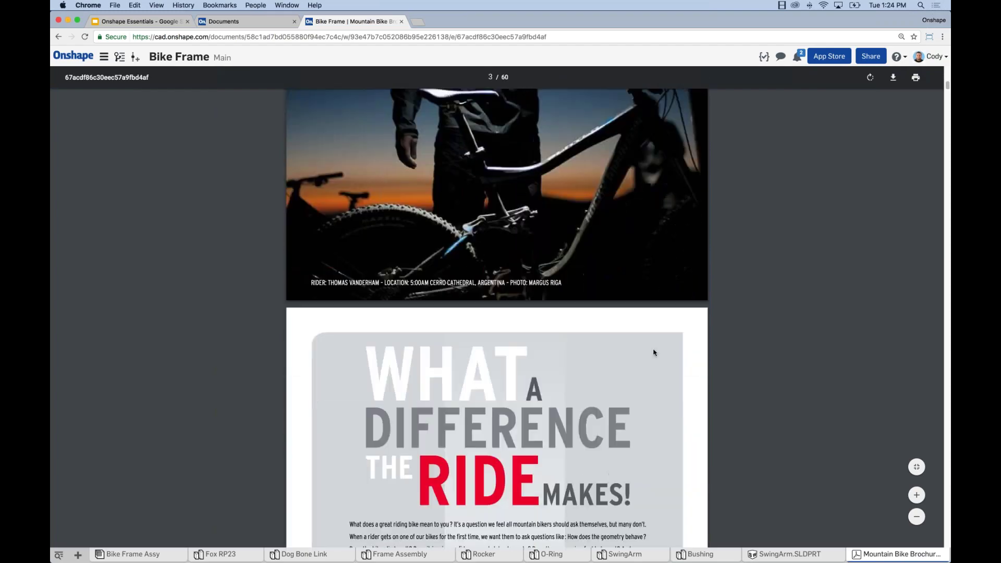
{"action": "scroll", "coordinate": [655, 353], "scroll_direction": "down", "scroll_amount": 15}
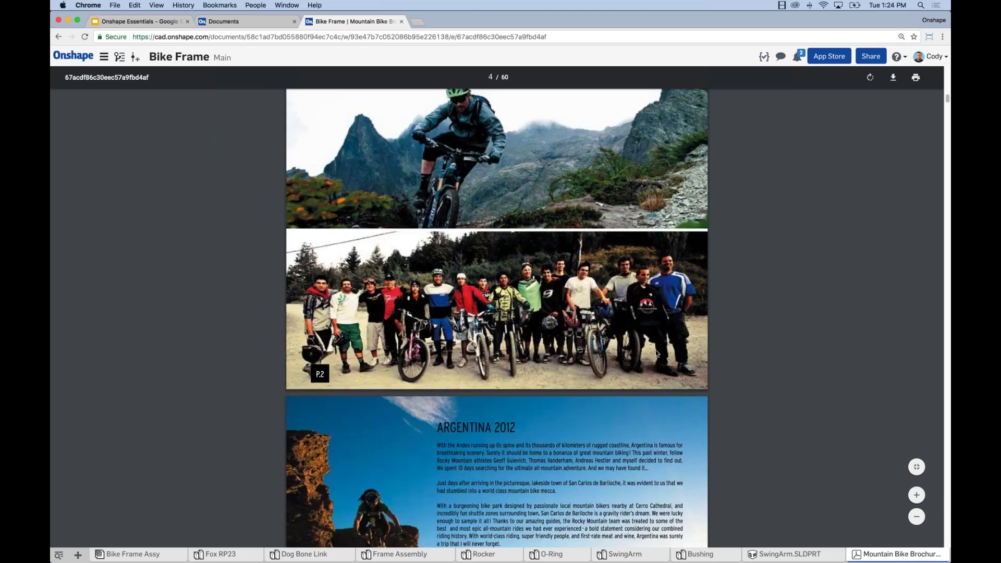
{"action": "scroll", "coordinate": [656, 353], "scroll_direction": "down", "scroll_amount": 4}
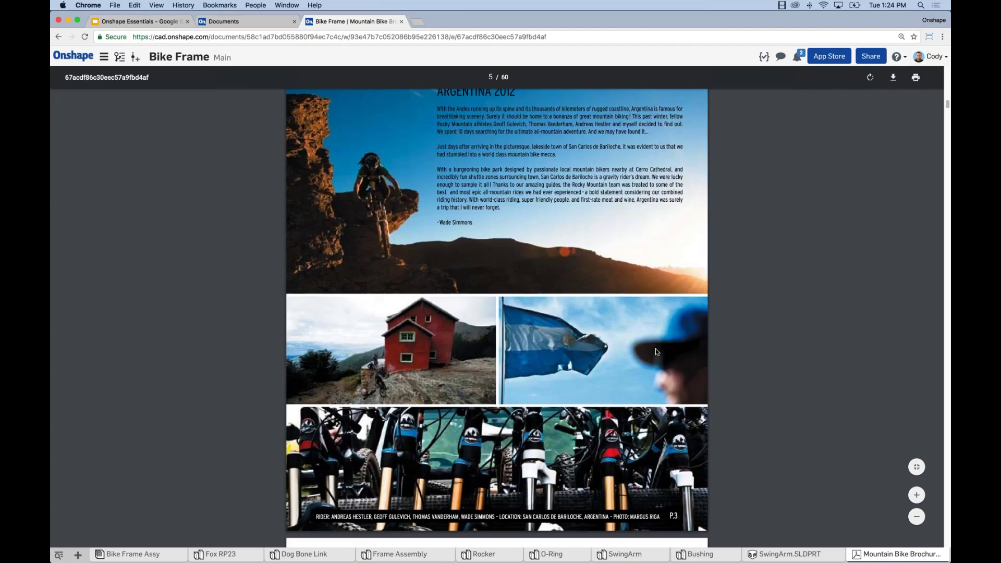
{"action": "scroll", "coordinate": [656, 351], "scroll_direction": "down", "scroll_amount": 3}
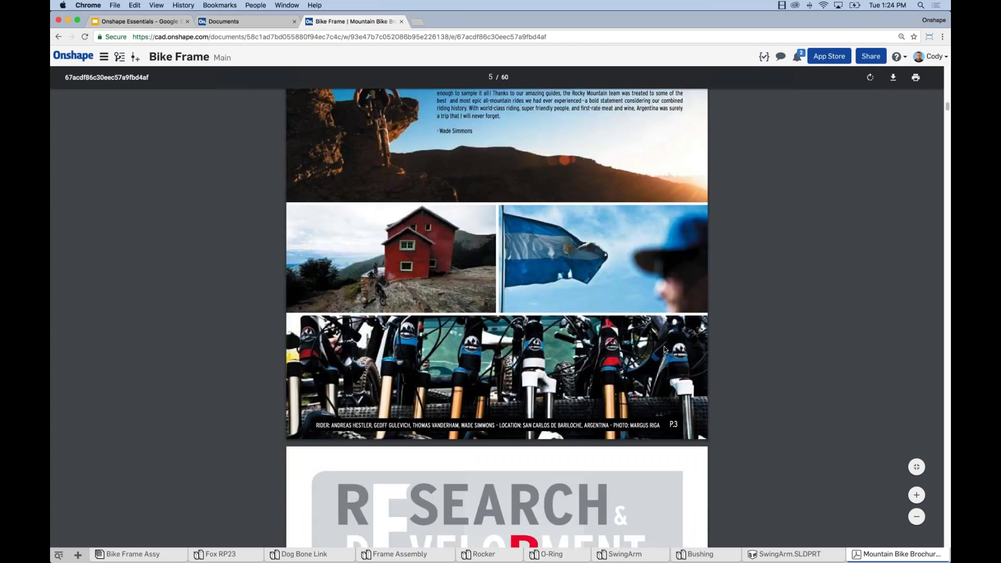
{"action": "scroll", "coordinate": [665, 348], "scroll_direction": "down", "scroll_amount": 5}
{"action": "left_click", "coordinate": [59, 36]}
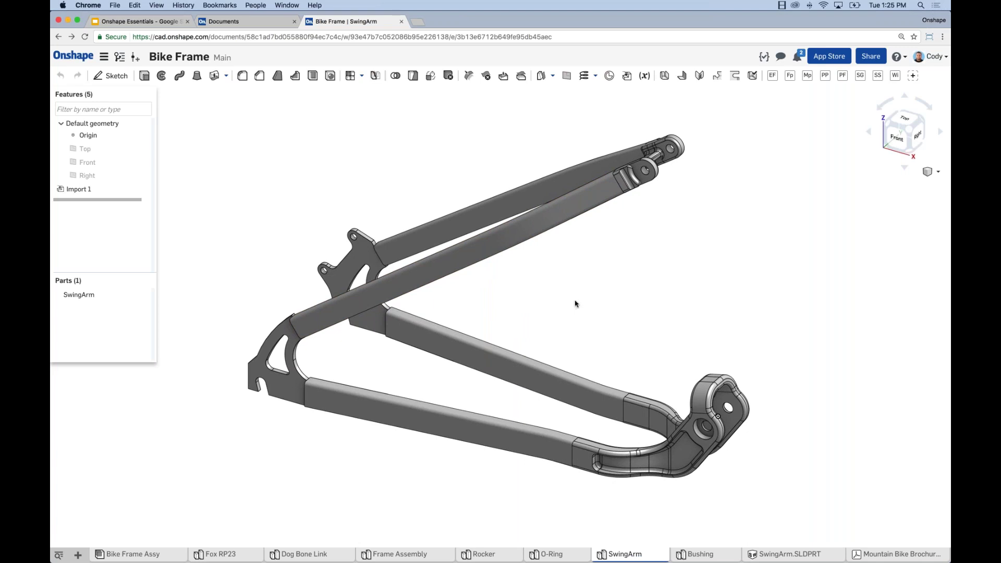
Step: Look over the SwingArm model again and go back to the Dog Bone Link part studio
{"action": "middle_click_drag", "start_coordinate": [452, 183], "coordinate": [465, 174]}
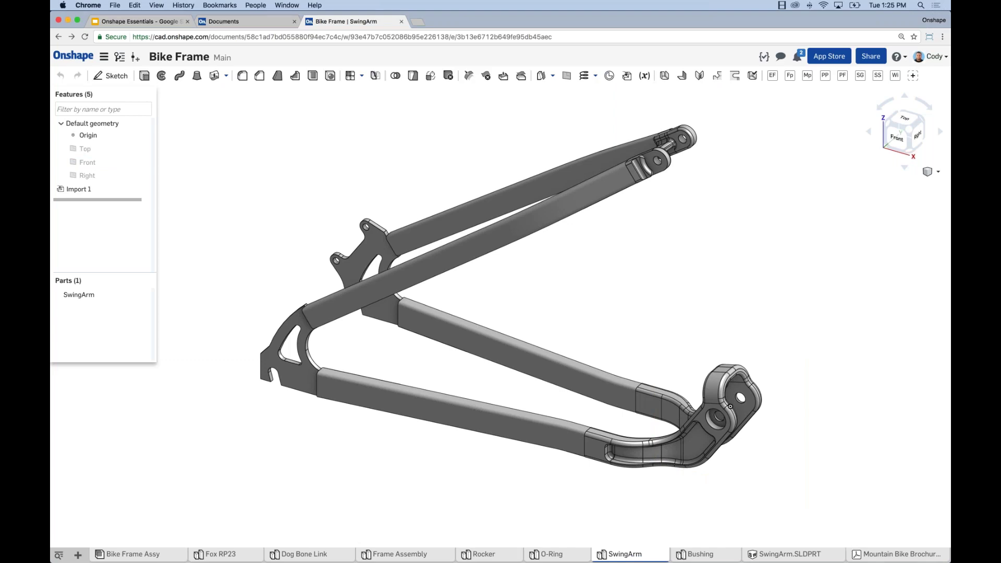
{"action": "left_click", "coordinate": [325, 553]}
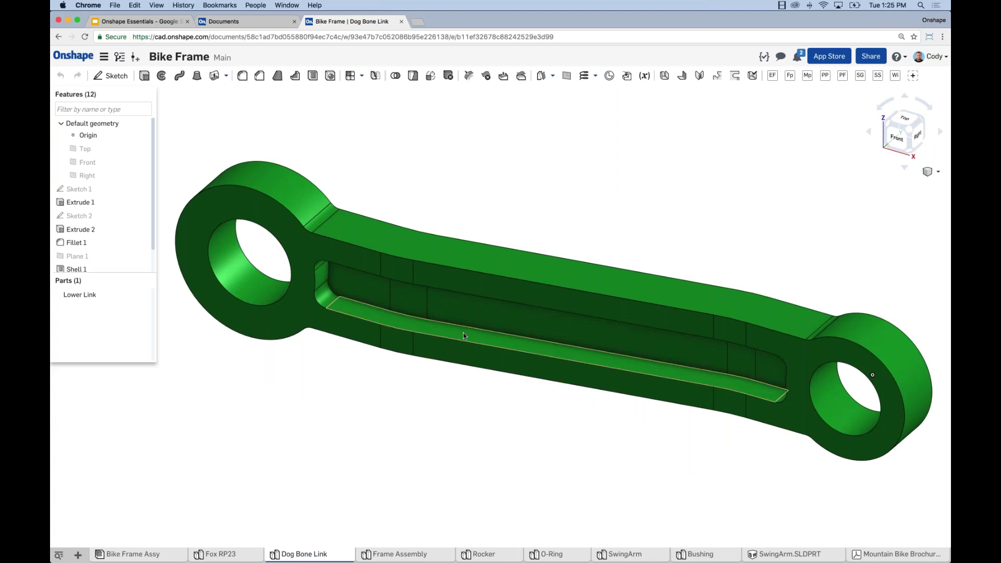
{"action": "middle_click_drag", "start_coordinate": [404, 410], "coordinate": [404, 401]}
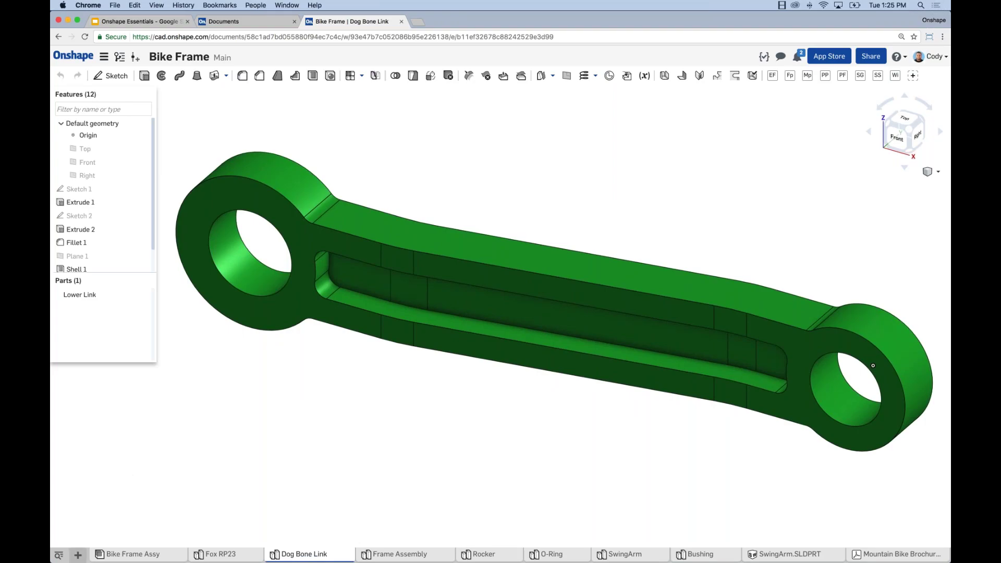
Step: Create a new part studio in the Bike Frame document and start a sketch on its Front plane
{"action": "left_click", "coordinate": [79, 555]}
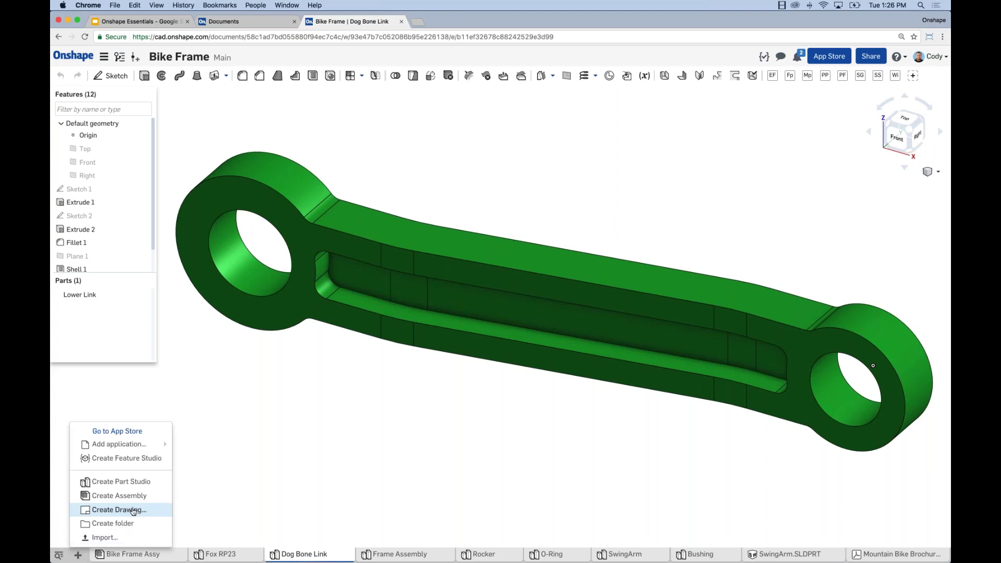
{"action": "left_click", "coordinate": [130, 482]}
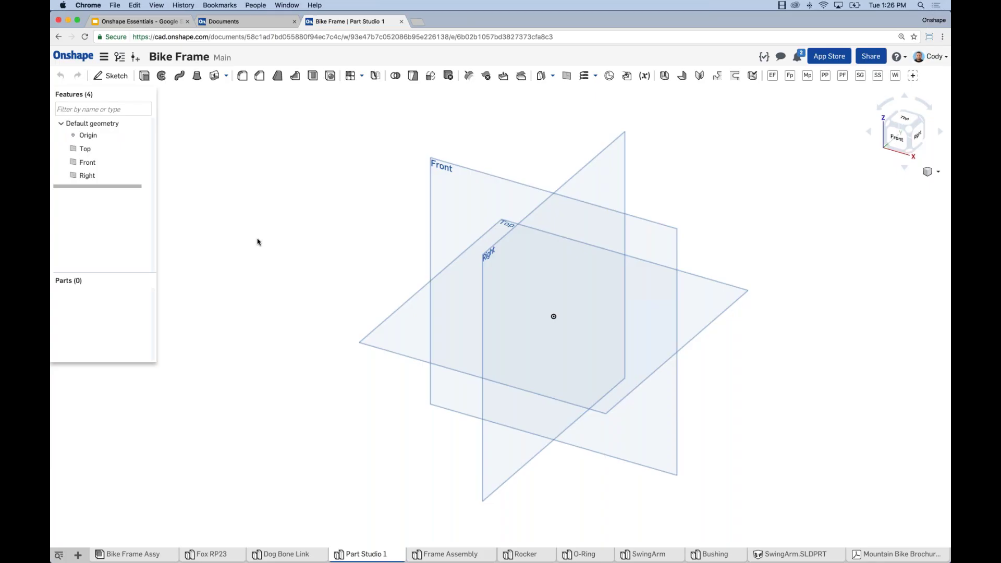
{"action": "left_click", "coordinate": [457, 189]}
{"action": "left_click", "coordinate": [120, 76]}
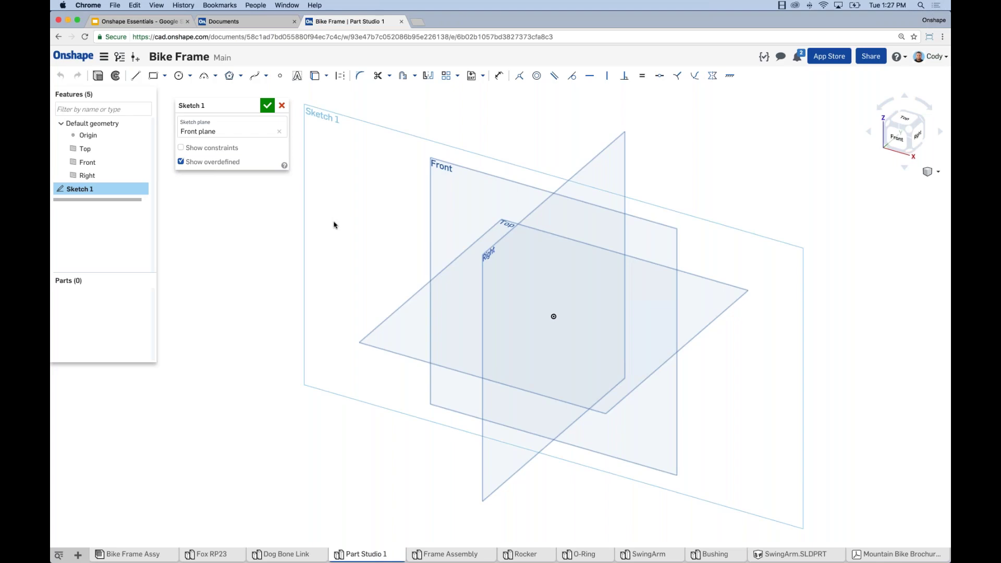
{"action": "right_click", "coordinate": [257, 217]}
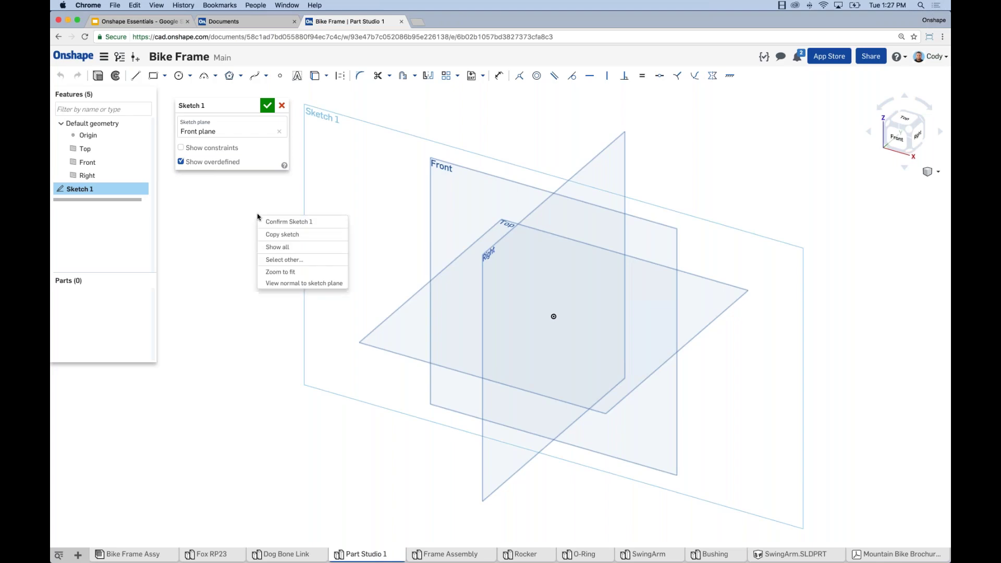
{"action": "left_click", "coordinate": [287, 284]}
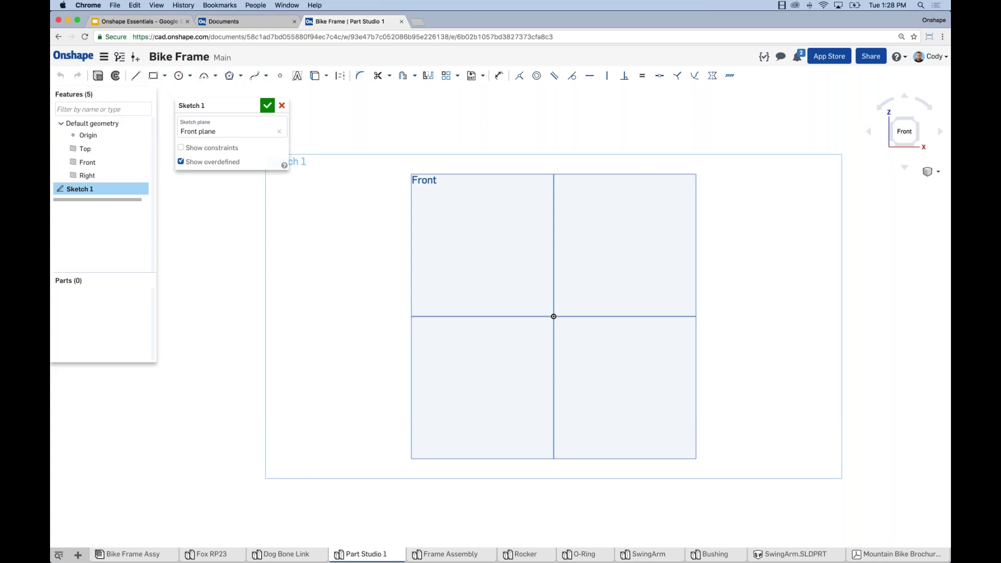
Step: Sketch a circle about 136 mm in diameter centered on the origin
{"action": "left_click", "coordinate": [180, 77]}
{"action": "middle_click_drag", "start_coordinate": [442, 387], "coordinate": [389, 383]}
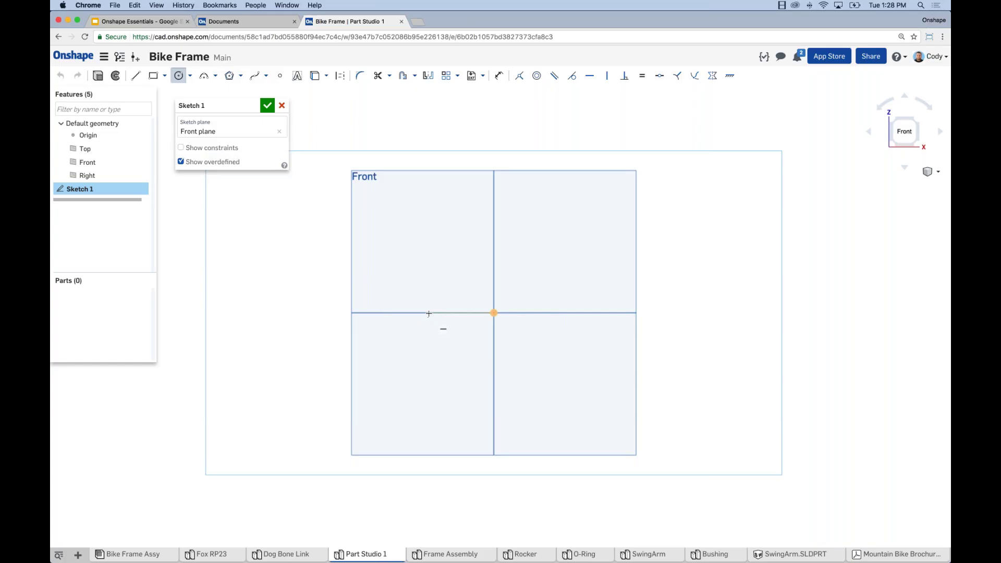
{"action": "left_click", "coordinate": [493, 313]}
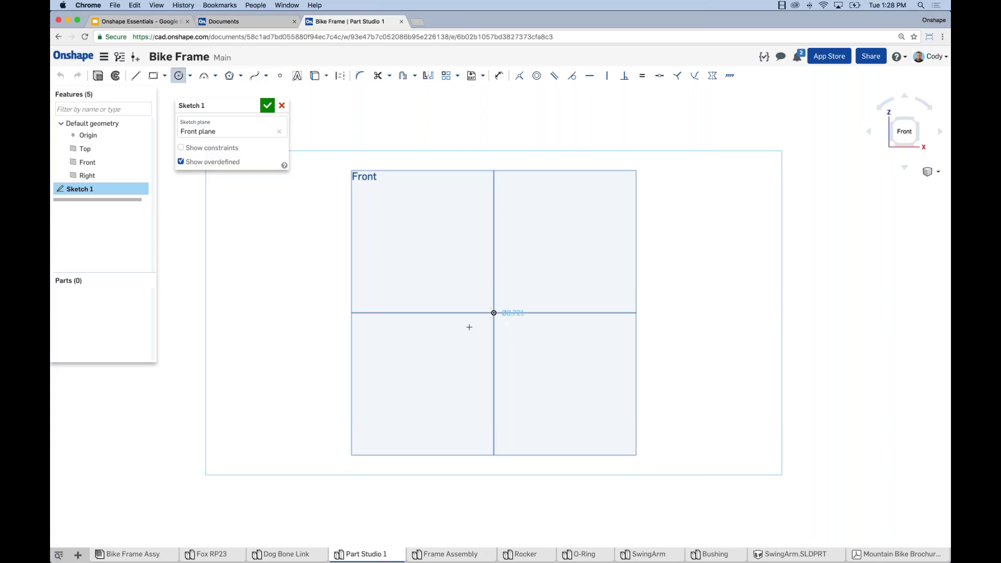
{"action": "left_click", "coordinate": [380, 373]}
Step: Sketch a second circle about 95 mm in diameter to the right of the first, its center level with the origin
{"action": "scroll", "coordinate": [630, 379], "scroll_direction": "down", "scroll_amount": 3}
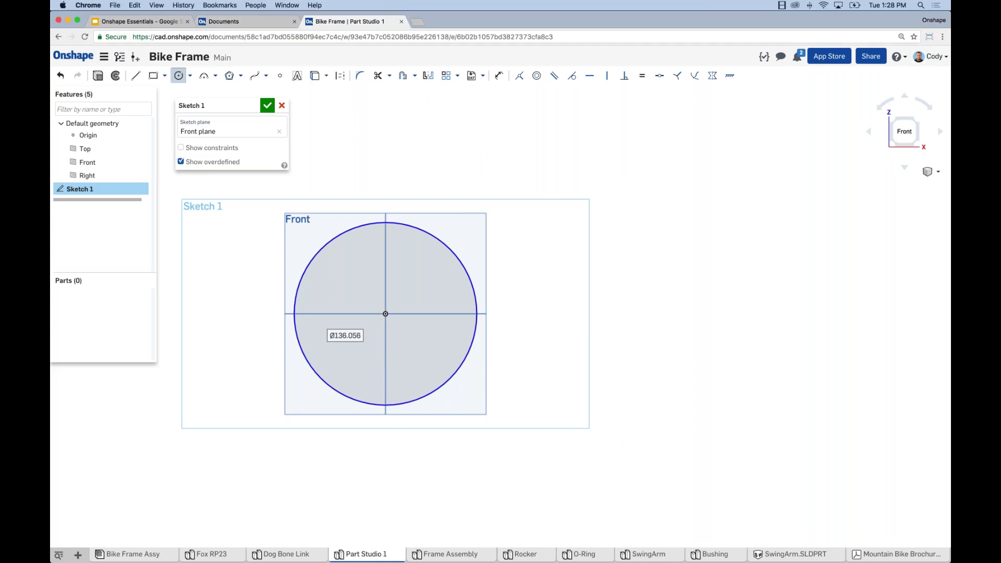
{"action": "scroll", "coordinate": [652, 305], "scroll_direction": "down", "scroll_amount": 5}
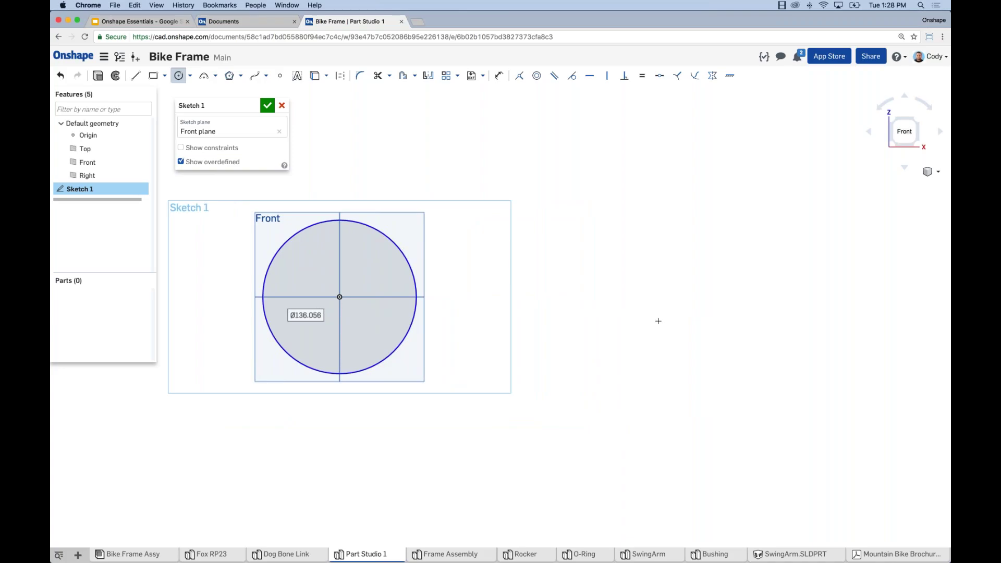
{"action": "left_click", "coordinate": [646, 296]}
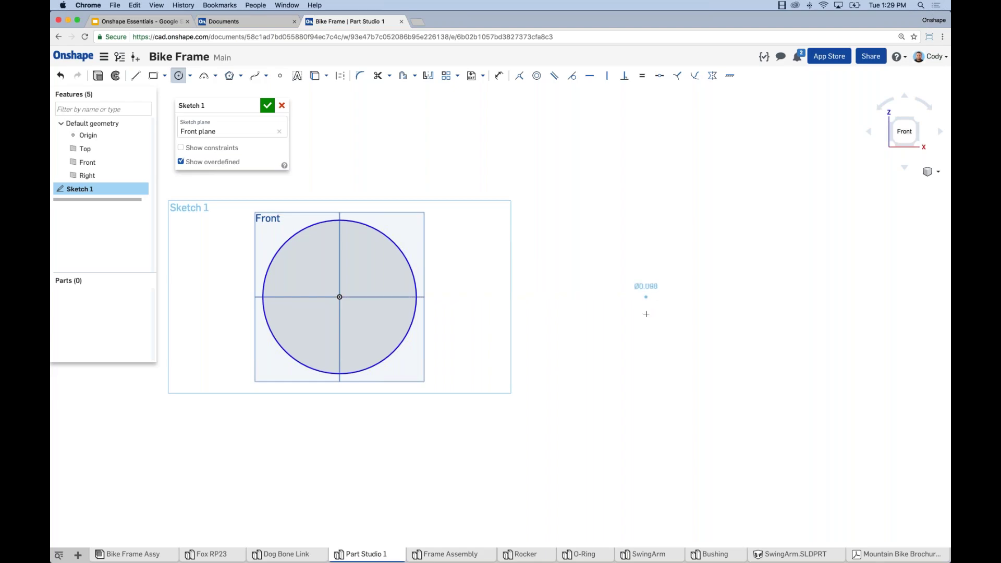
{"action": "left_click", "coordinate": [642, 351]}
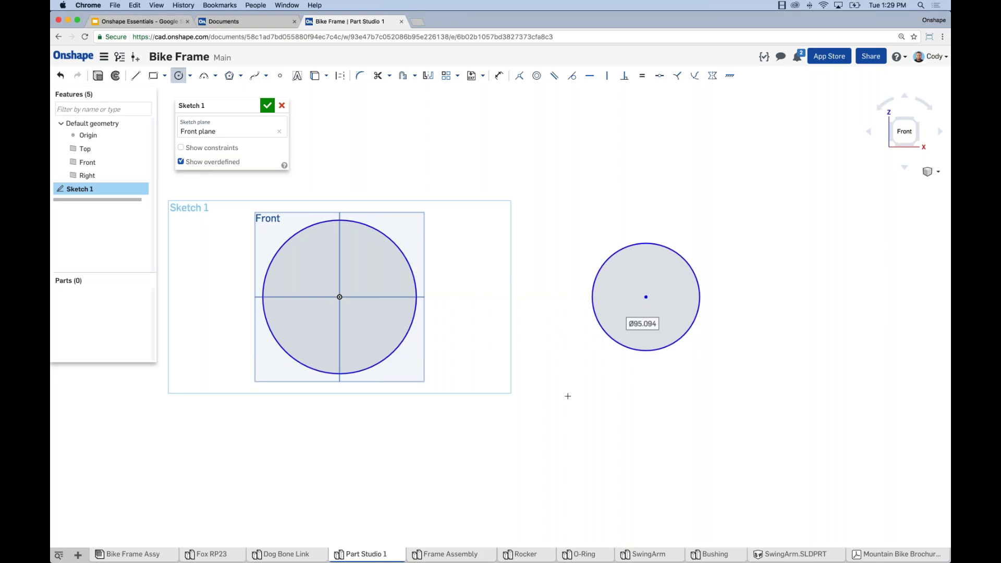
{"action": "middle_click_drag", "start_coordinate": [513, 140], "coordinate": [568, 157]}
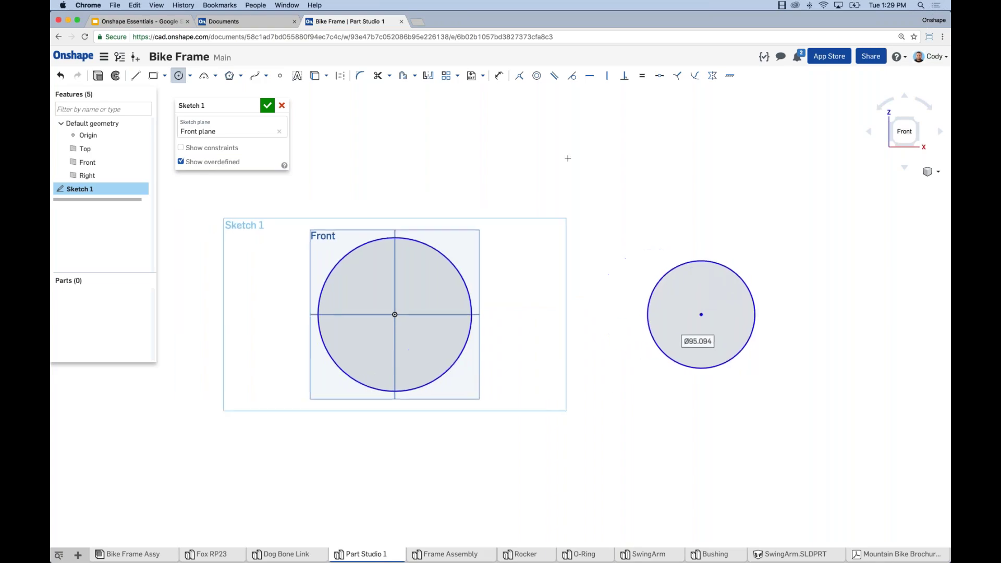
Step: Dimension the diameter of the circle at the origin as 25 mm and leave the Dimension tool
{"action": "left_click", "coordinate": [500, 77]}
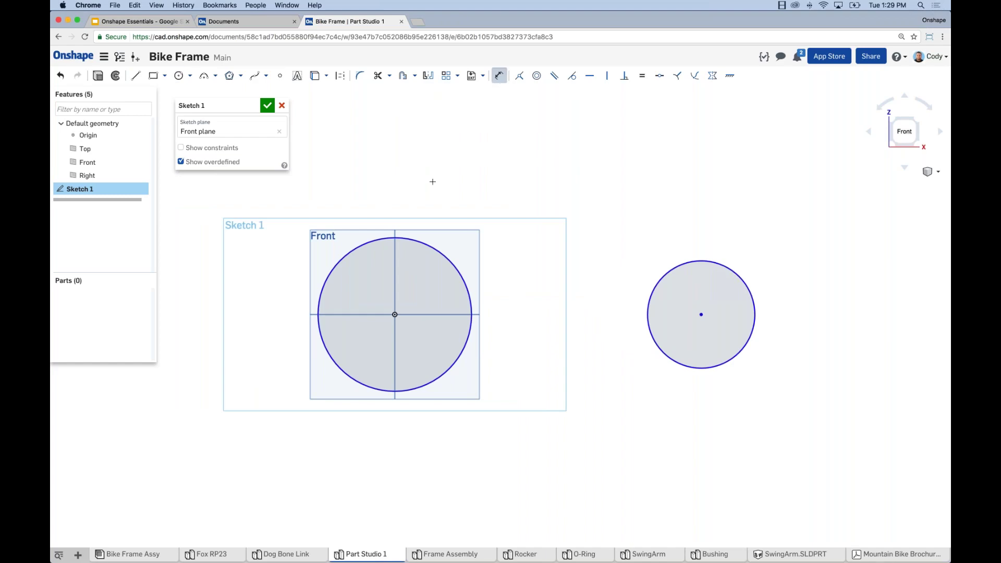
{"action": "left_click", "coordinate": [384, 238]}
{"action": "left_click", "coordinate": [341, 146]}
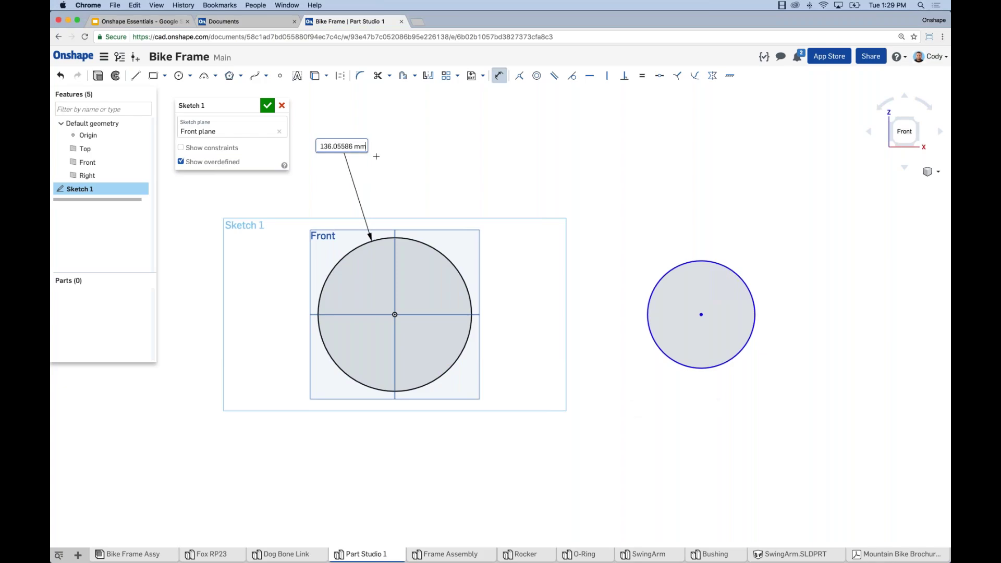
{"action": "double_click", "coordinate": [325, 146]}
{"action": "type", "text": "25"}
{"action": "key", "text": "Return"}
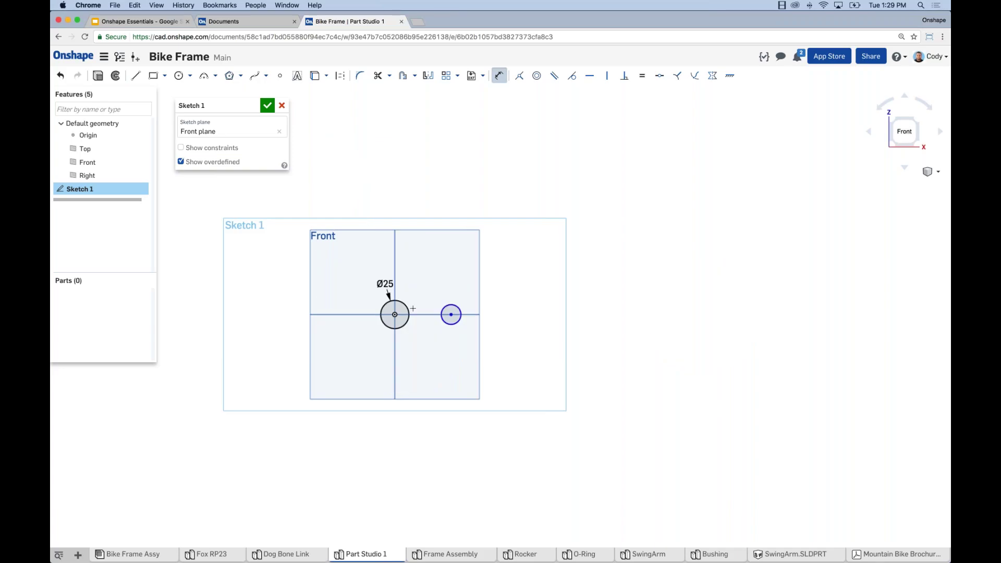
{"action": "scroll", "coordinate": [434, 298], "scroll_direction": "up", "scroll_amount": 5}
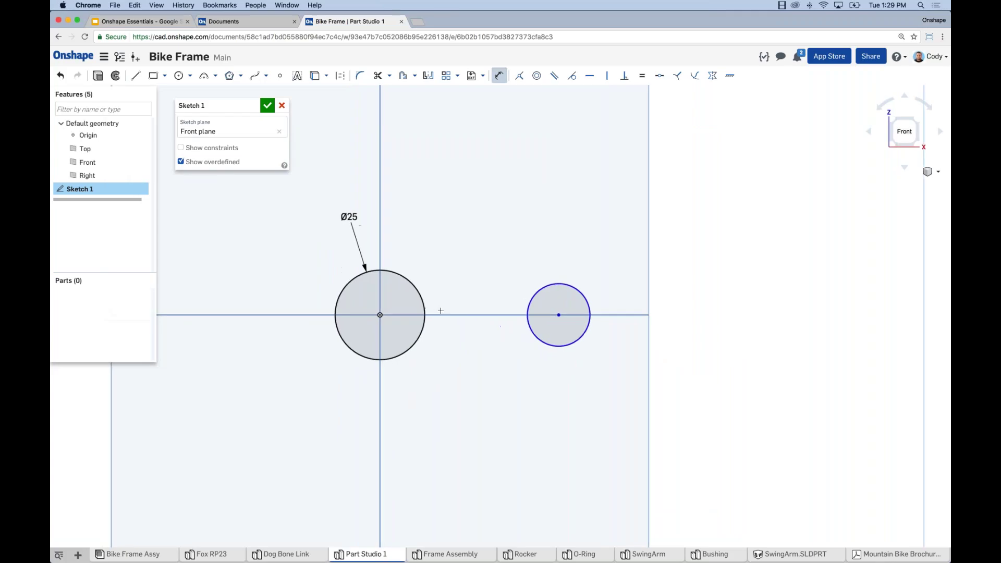
{"action": "scroll", "coordinate": [443, 315], "scroll_direction": "up", "scroll_amount": 3}
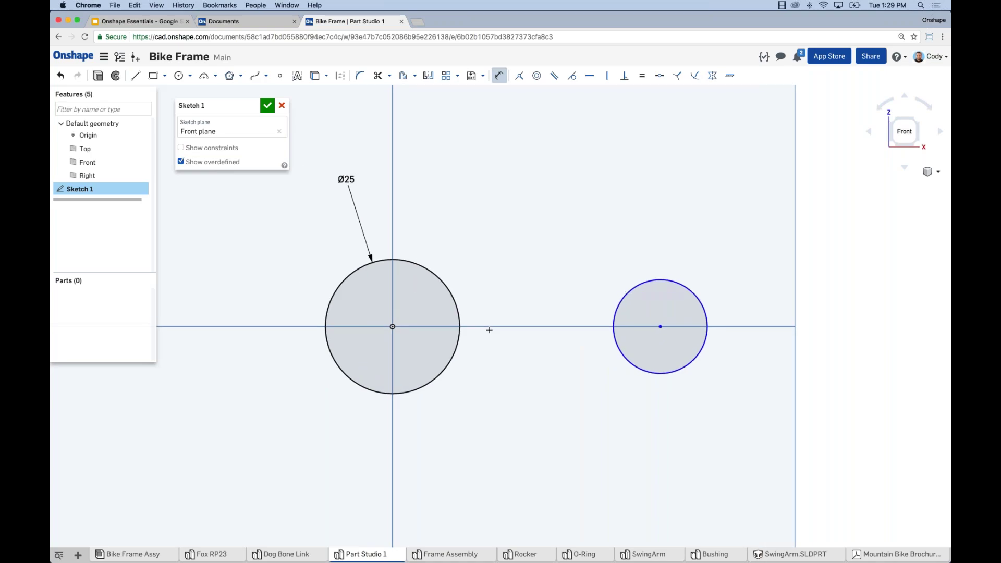
{"action": "key", "text": "Escape"}
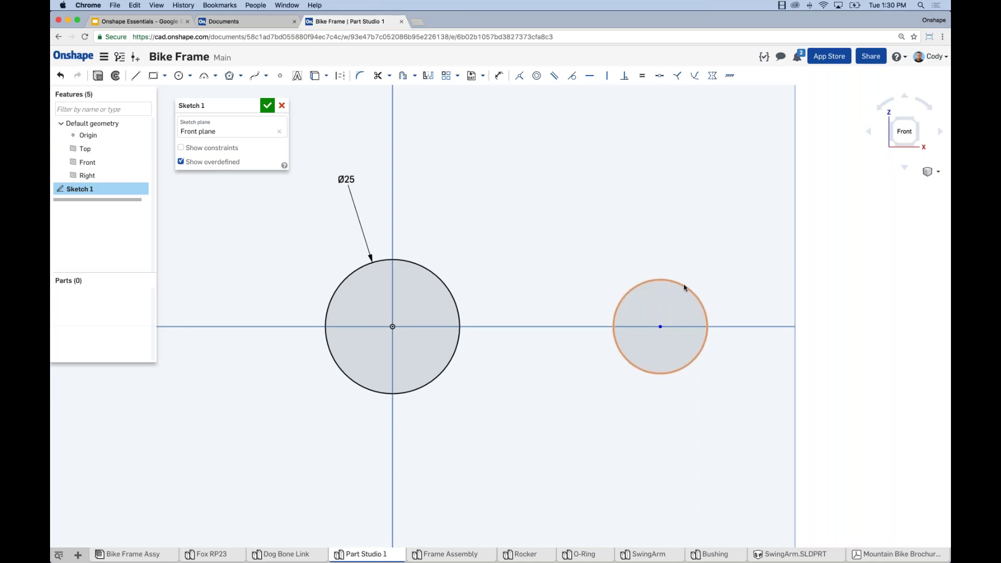
Step: Shrink the undimensioned circle slightly by freehand, keeping its center level with the origin
{"action": "mouse_move", "coordinate": [681, 284]}
{"action": "left_mouse_down"}
{"action": "mouse_move", "coordinate": [710, 248]}
{"action": "mouse_move", "coordinate": [672, 279]}
{"action": "mouse_move", "coordinate": [695, 248]}
{"action": "mouse_move", "coordinate": [673, 289]}
{"action": "left_mouse_up"}
{"action": "mouse_move", "coordinate": [660, 328]}
{"action": "left_mouse_down"}
{"action": "mouse_move", "coordinate": [568, 331]}
{"action": "mouse_move", "coordinate": [683, 330]}
{"action": "mouse_move", "coordinate": [565, 335]}
{"action": "mouse_move", "coordinate": [661, 329]}
{"action": "left_mouse_up"}
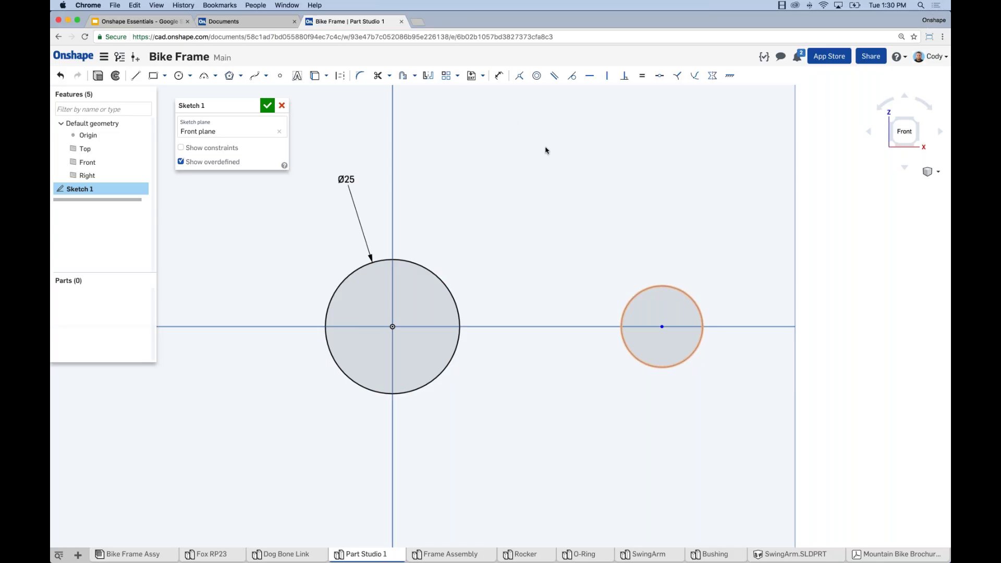
Step: Dimension the diameter of the circle to the right of the origin as 20 mm
{"action": "left_click", "coordinate": [499, 75]}
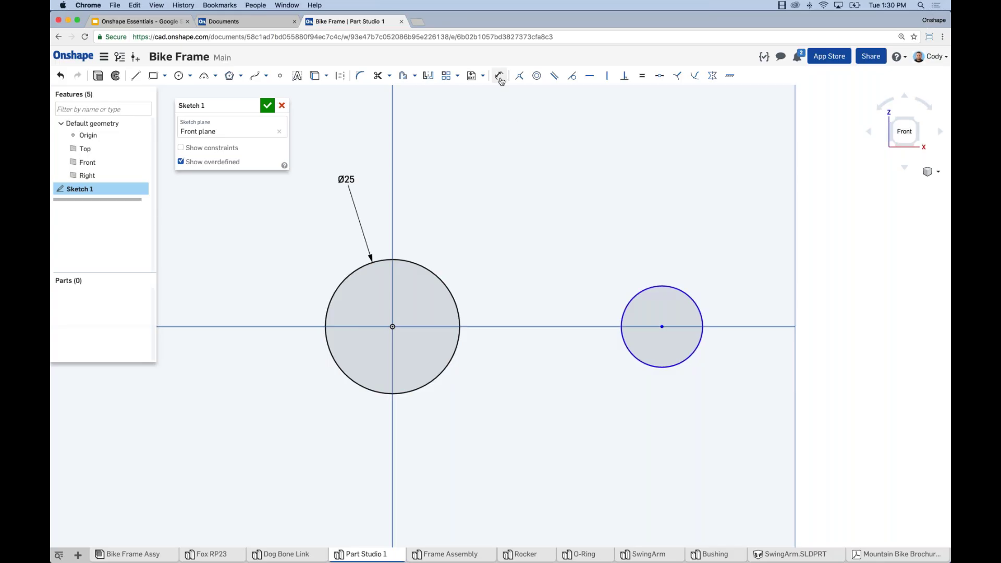
{"action": "left_click", "coordinate": [706, 239]}
{"action": "type", "text": "20"}
{"action": "key", "text": "Return"}
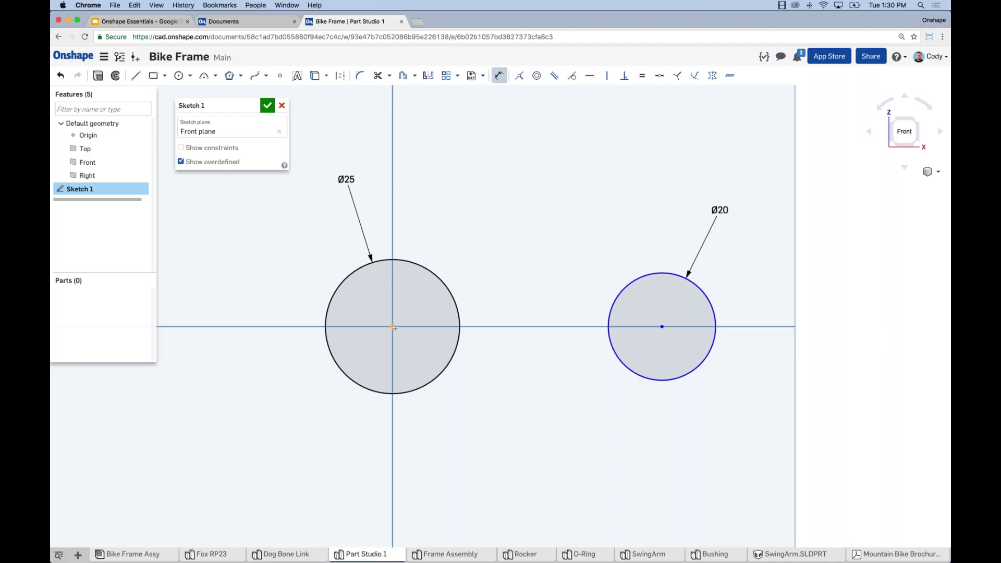
Step: Dimension the distance between the centers of the two circles as 85 mm
{"action": "left_click", "coordinate": [393, 328]}
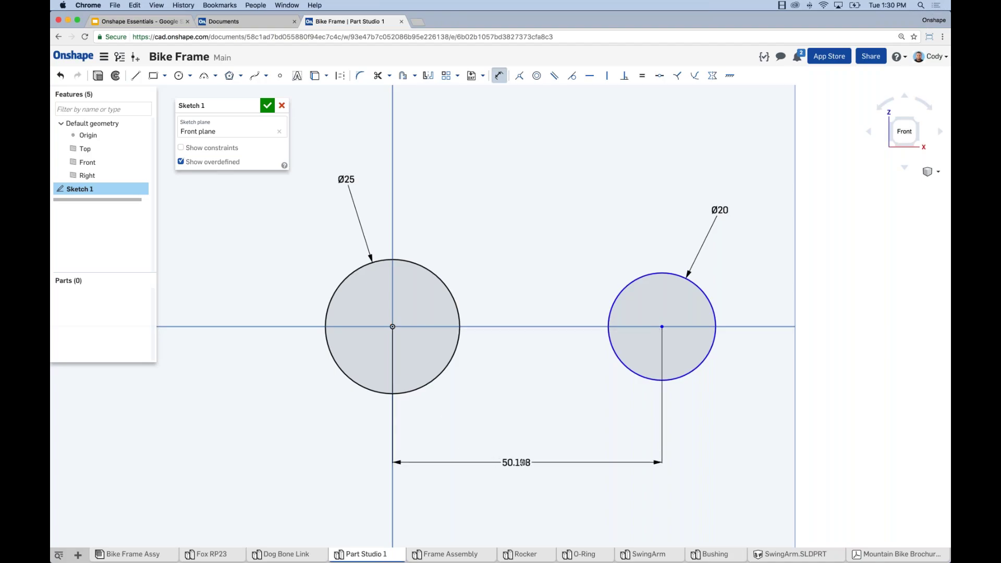
{"action": "left_click", "coordinate": [519, 459]}
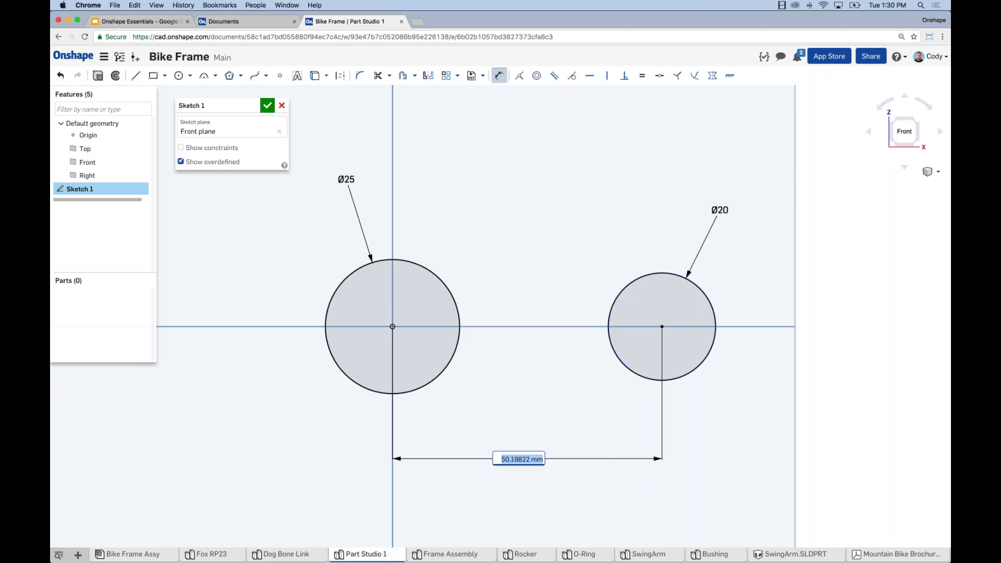
{"action": "type", "text": "85"}
{"action": "key", "text": "Return"}
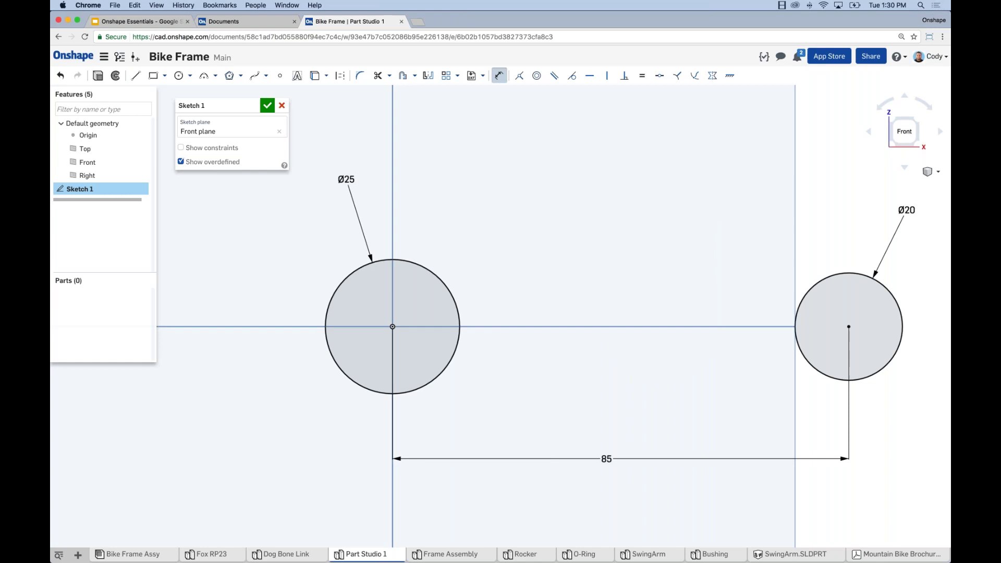
Step: Draw a horizontal construction line from the origin to the center of the 20 mm circle
{"action": "scroll", "coordinate": [601, 338], "scroll_direction": "down", "scroll_amount": 3}
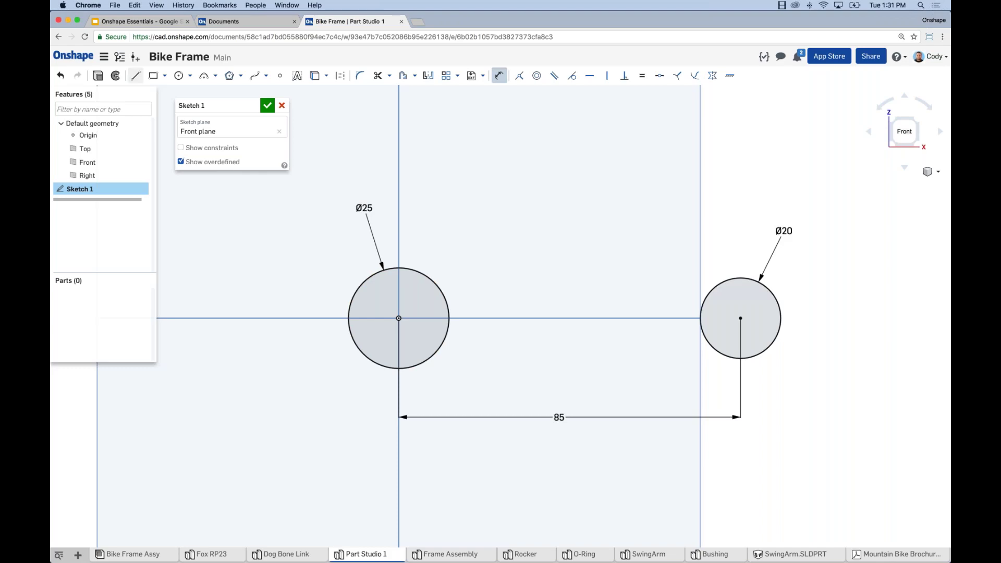
{"action": "left_click", "coordinate": [136, 76]}
{"action": "left_click", "coordinate": [342, 78]}
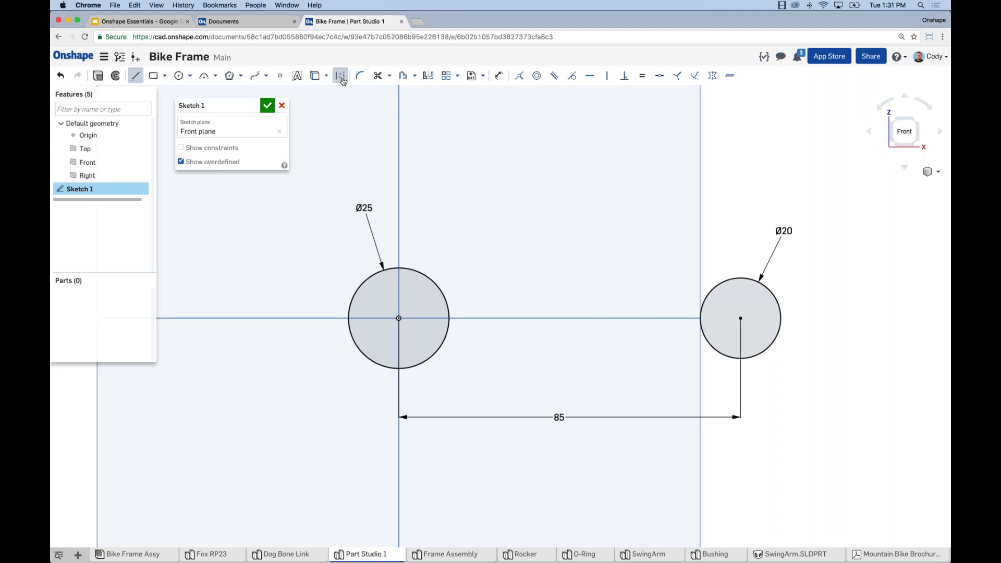
{"action": "left_click", "coordinate": [399, 317]}
{"action": "left_click", "coordinate": [740, 318]}
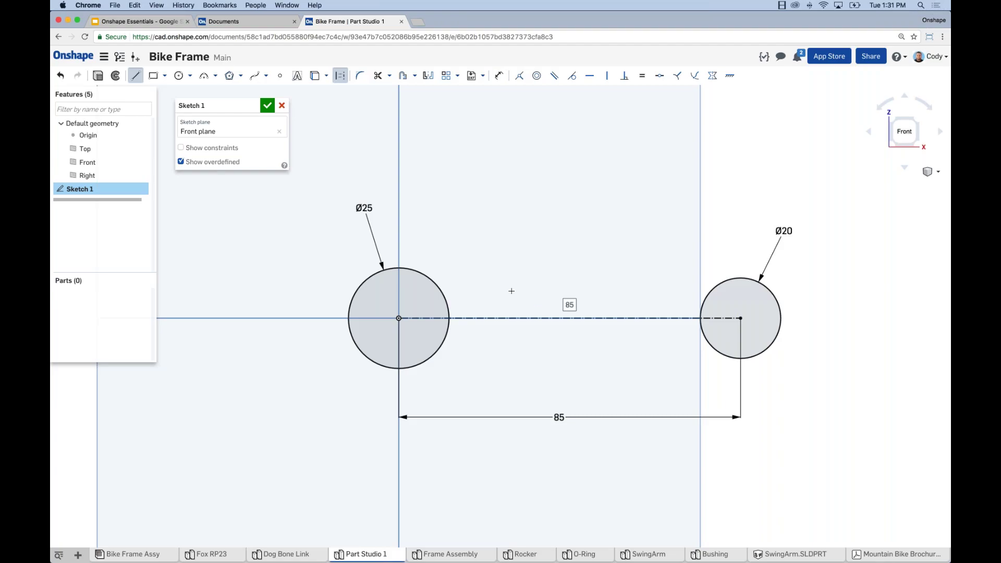
Step: Draw a regular horizontal line about 66 mm long above the construction line, joining the outlines of the two circles
{"action": "left_click", "coordinate": [339, 75]}
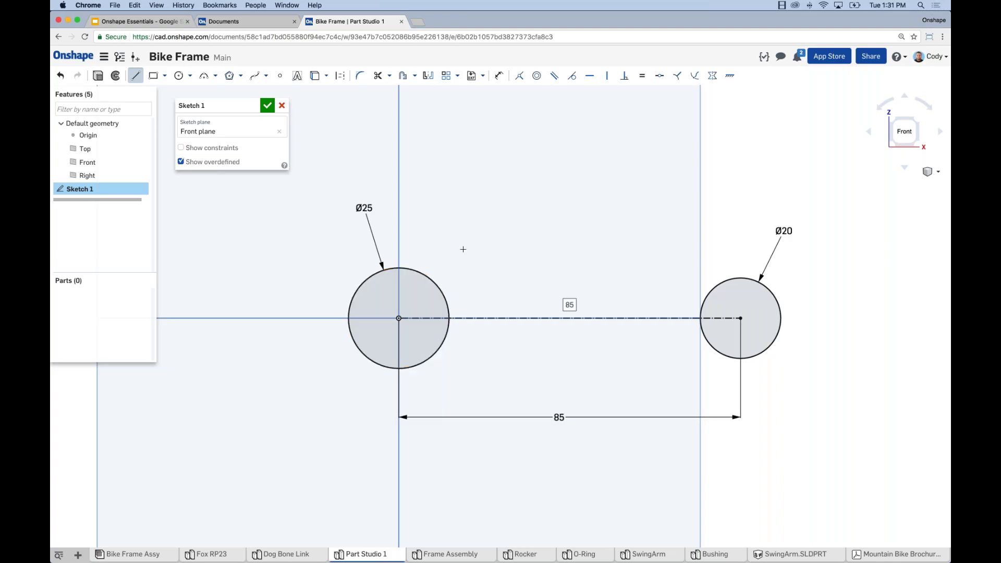
{"action": "left_click", "coordinate": [444, 293]}
{"action": "left_click", "coordinate": [708, 293]}
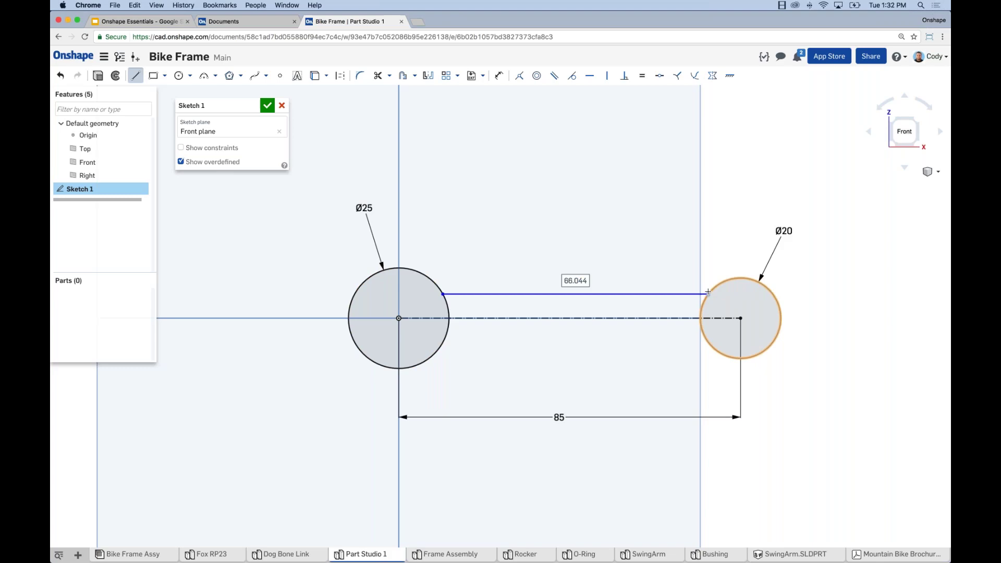
{"action": "left_click", "coordinate": [707, 293]}
{"action": "key", "text": "Escape"}
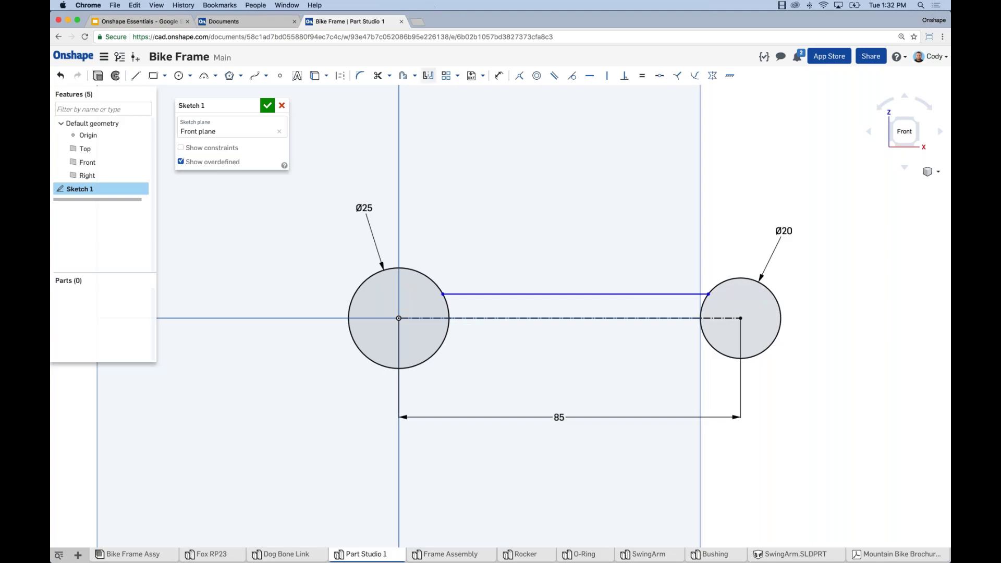
Step: Mirror the upper horizontal line about the construction line and spread the two lines by freehand to about 14.6 mm apart
{"action": "left_click", "coordinate": [428, 76]}
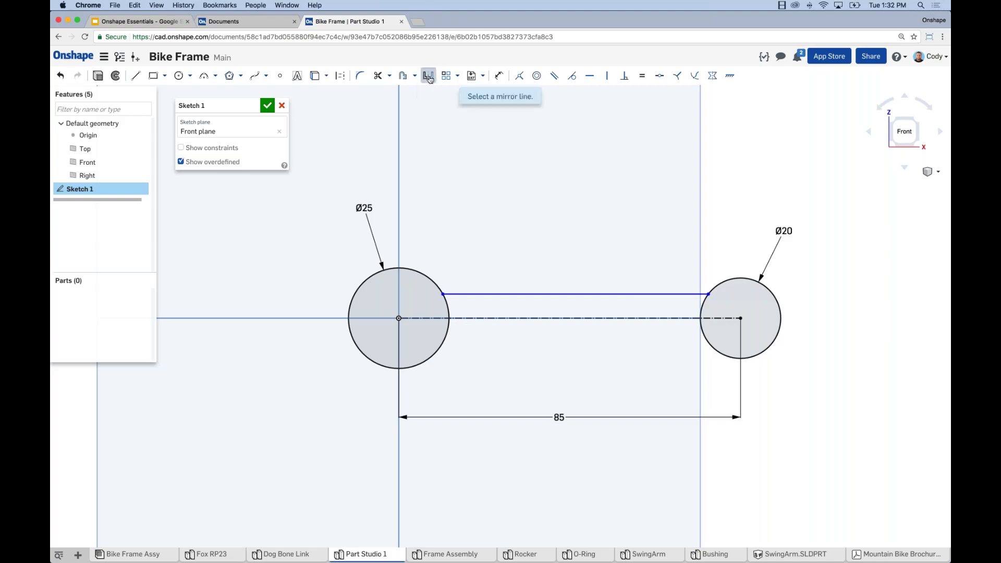
{"action": "left_click", "coordinate": [501, 318]}
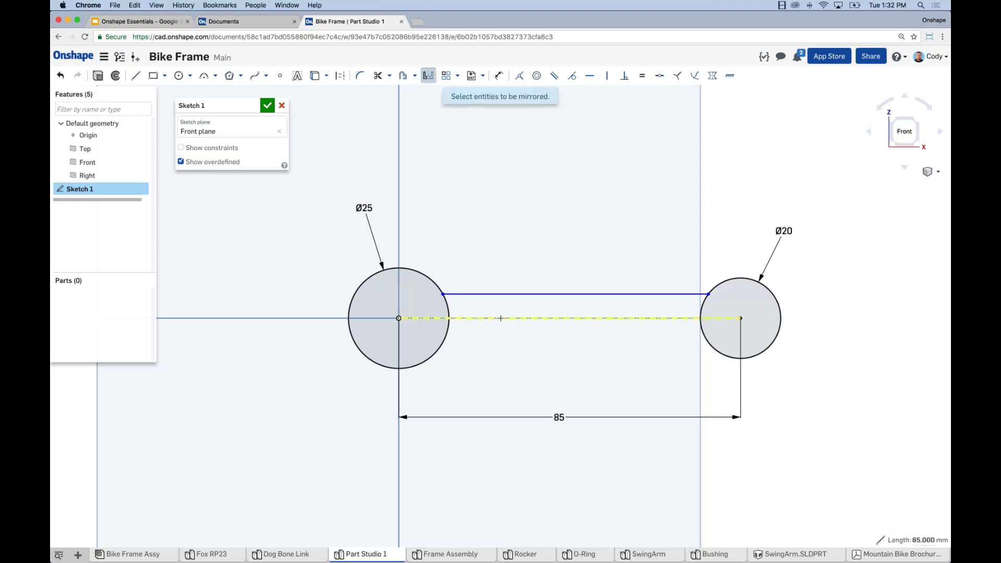
{"action": "left_click", "coordinate": [488, 294]}
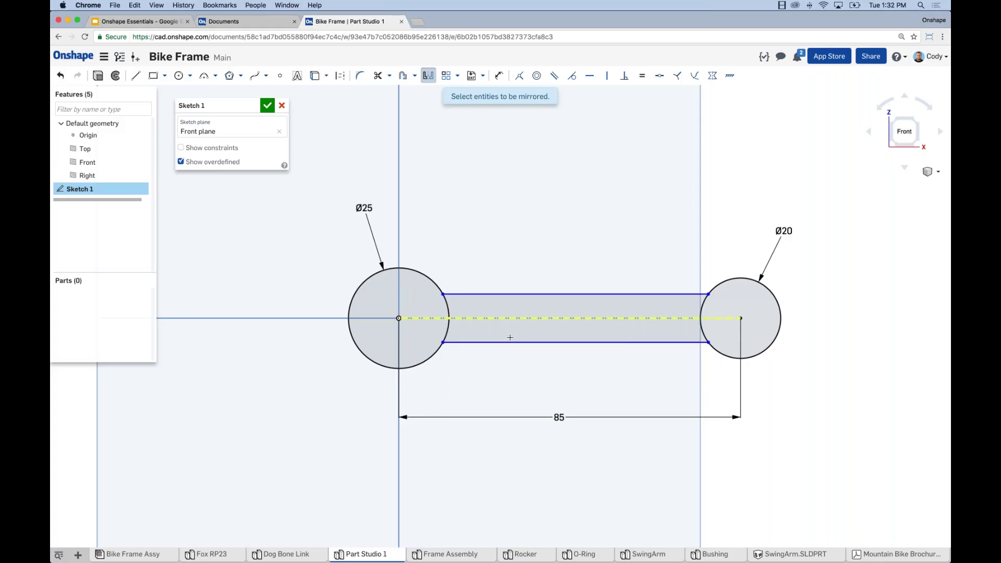
{"action": "left_click", "coordinate": [429, 77]}
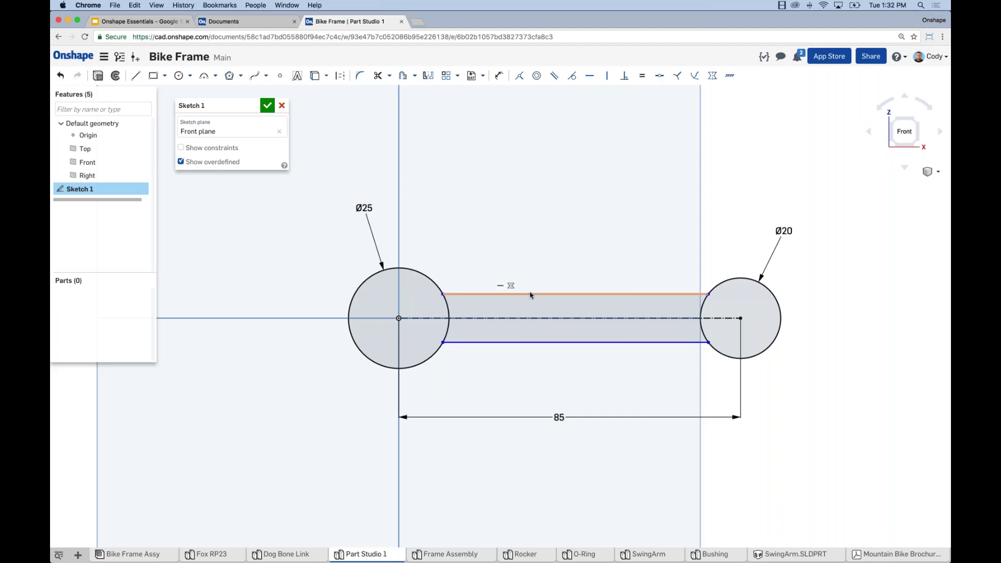
{"action": "left_click_drag", "start_coordinate": [530, 296], "coordinate": [531, 289]}
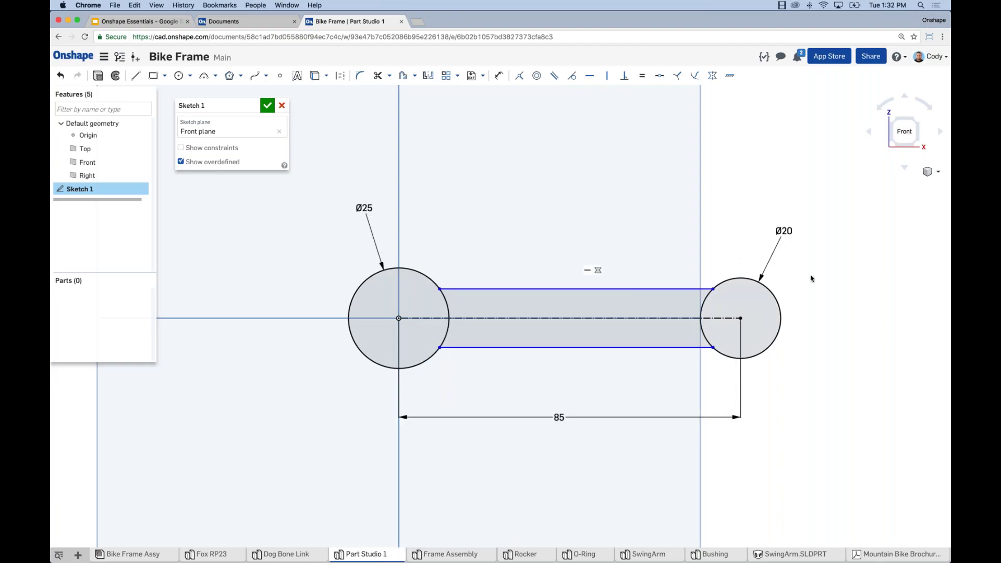
Step: Dimension the distance between the two mirrored horizontal lines as 16 mm
{"action": "key", "text": "u"}
{"action": "left_click", "coordinate": [613, 290]}
{"action": "left_click", "coordinate": [617, 346]}
{"action": "left_click", "coordinate": [850, 346]}
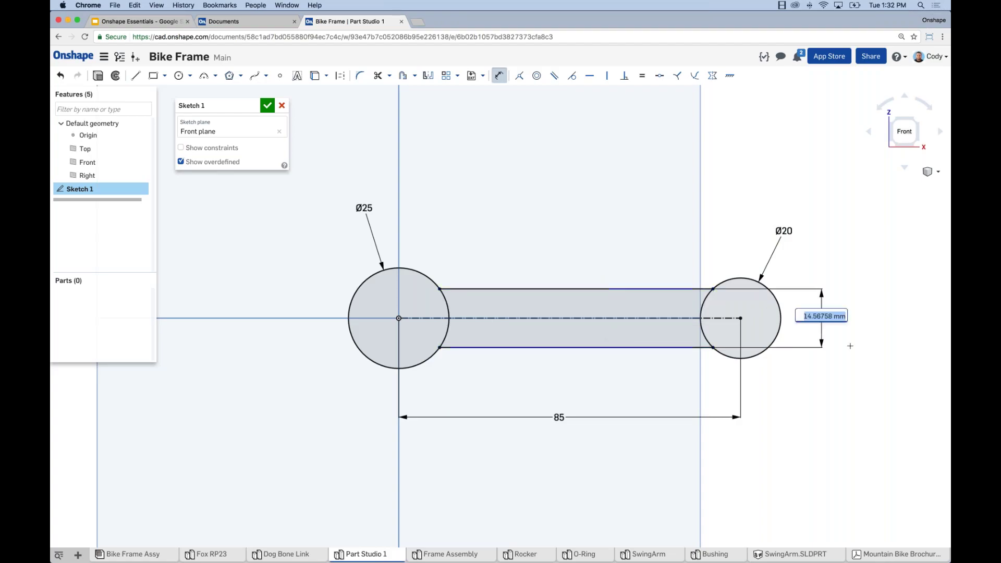
{"action": "type", "text": "16"}
{"action": "key", "text": "Return"}
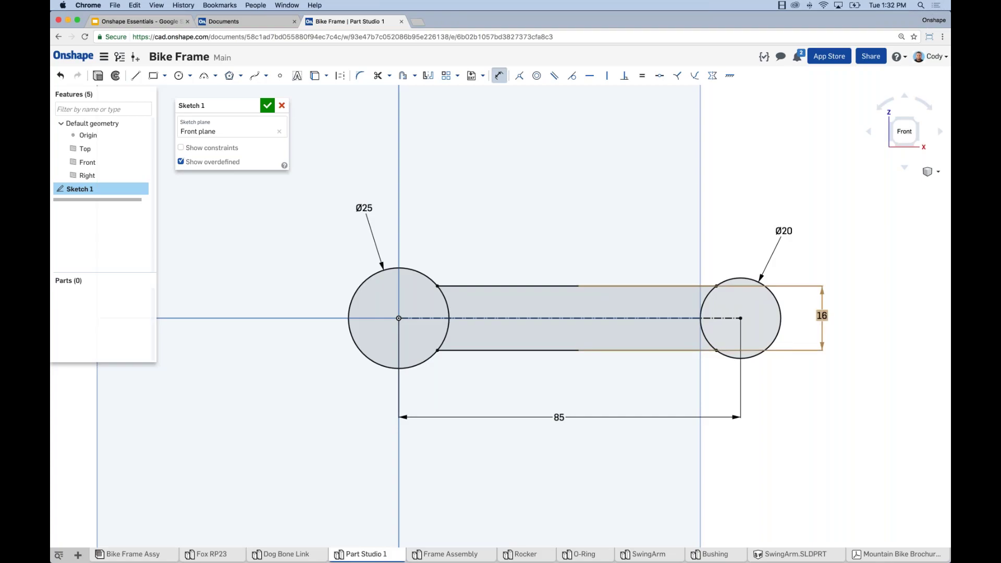
Step: Sketch two small separate circles above the link, one near each end, with the right one about 6.4 mm in diameter
{"action": "middle_click_drag", "start_coordinate": [770, 398], "coordinate": [742, 388]}
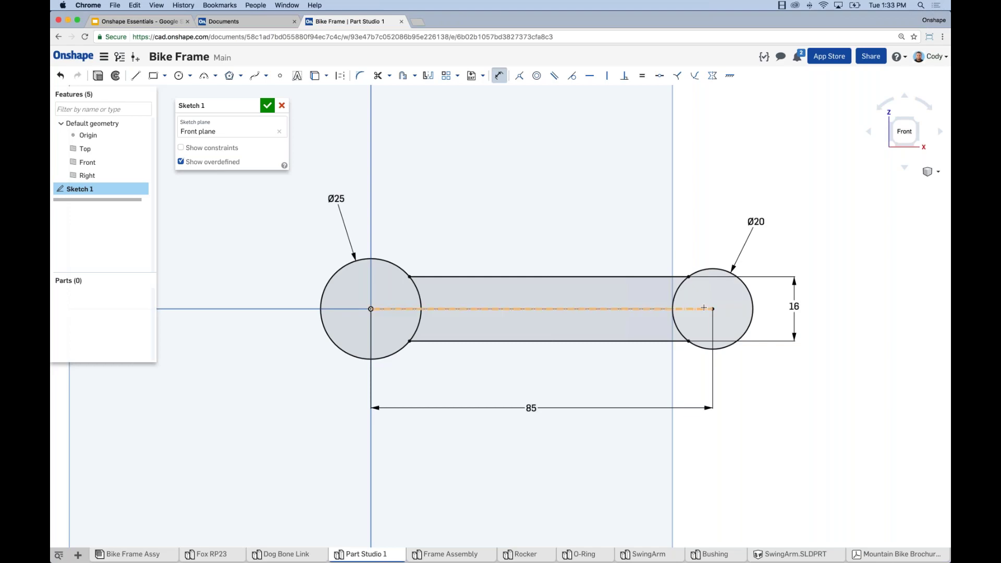
{"action": "middle_click_drag", "start_coordinate": [533, 212], "coordinate": [555, 244]}
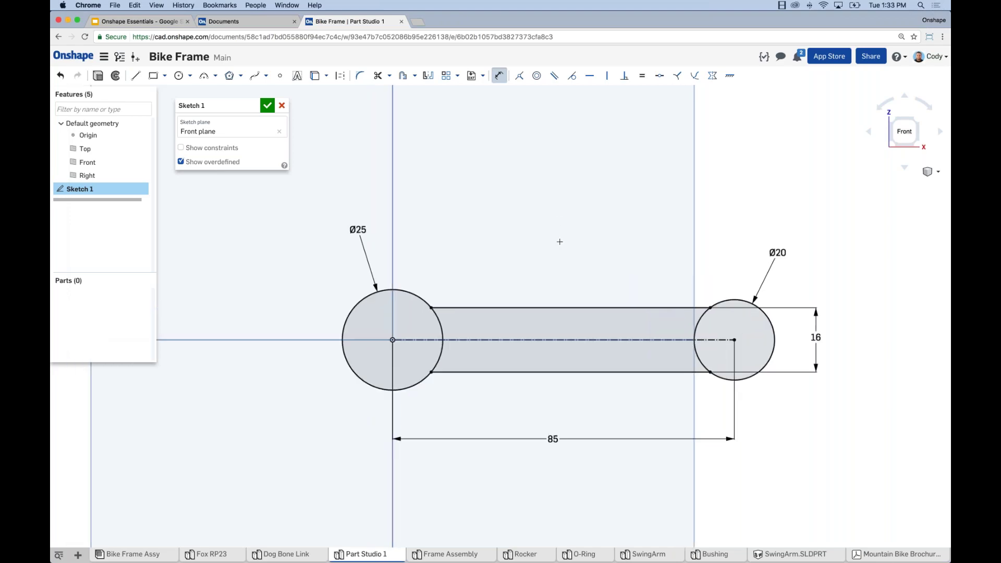
{"action": "left_click", "coordinate": [499, 76]}
{"action": "left_click", "coordinate": [179, 76]}
{"action": "left_click", "coordinate": [349, 152]}
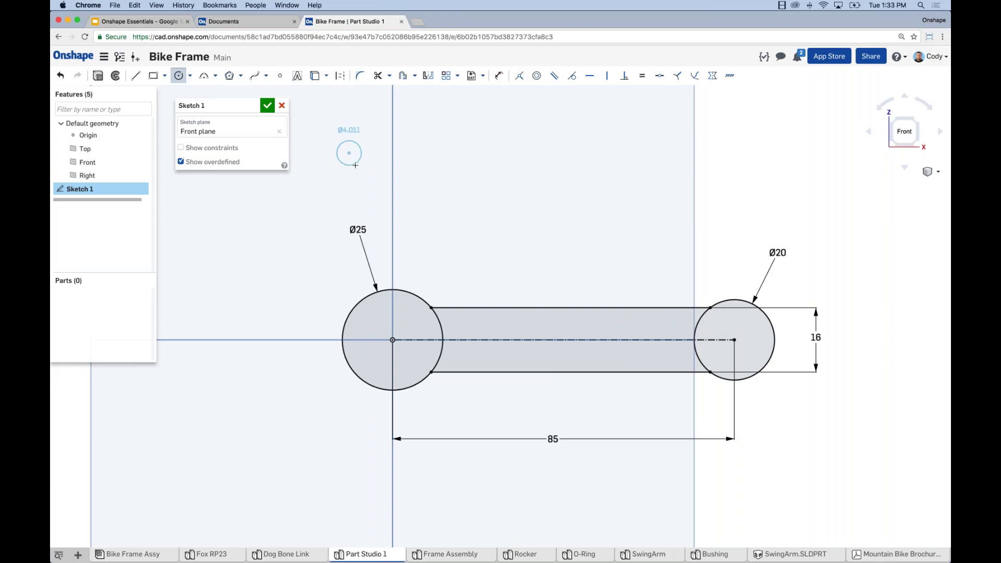
{"action": "left_click", "coordinate": [364, 153]}
{"action": "left_click", "coordinate": [715, 152]}
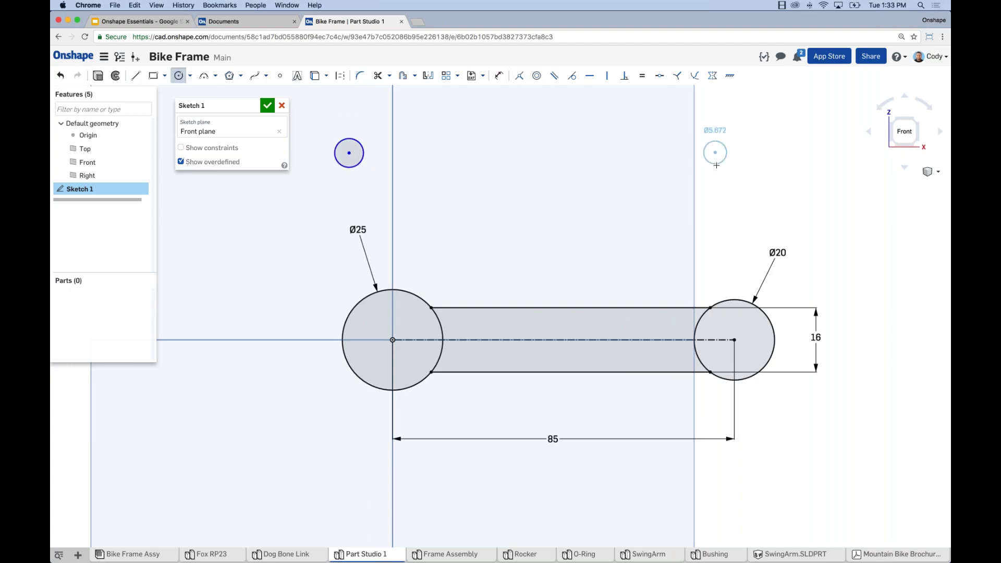
{"action": "left_click", "coordinate": [728, 153]}
{"action": "key", "text": "Escape"}
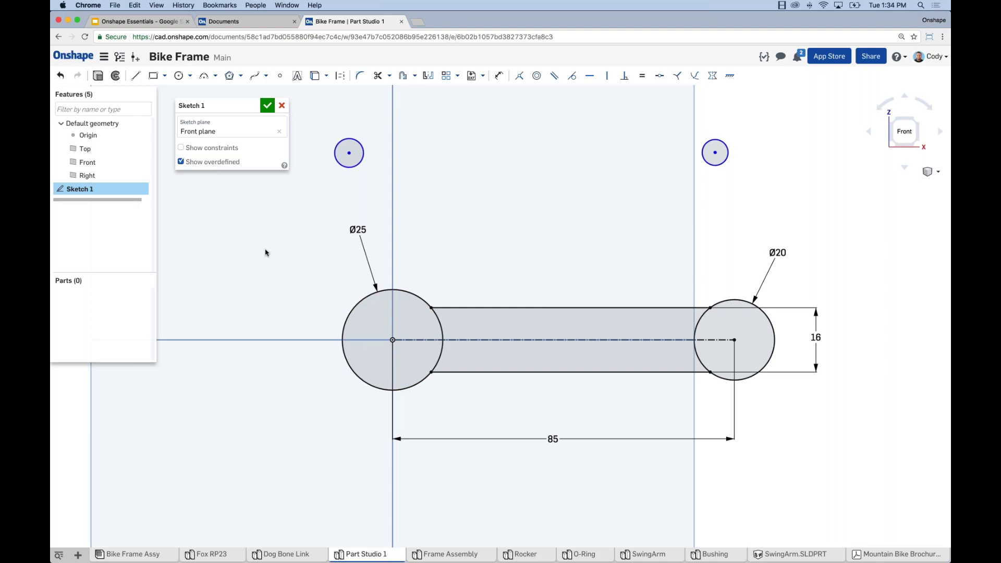
Step: Show all constraints in the sketch to examine them and hide them again
{"action": "left_click", "coordinate": [181, 148]}
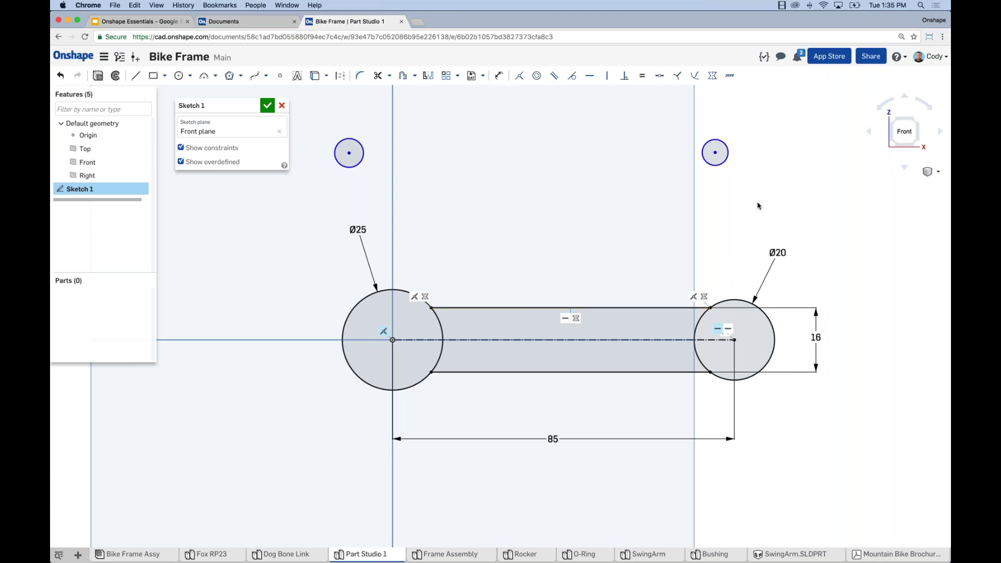
{"action": "middle_click_drag", "start_coordinate": [755, 205], "coordinate": [753, 202]}
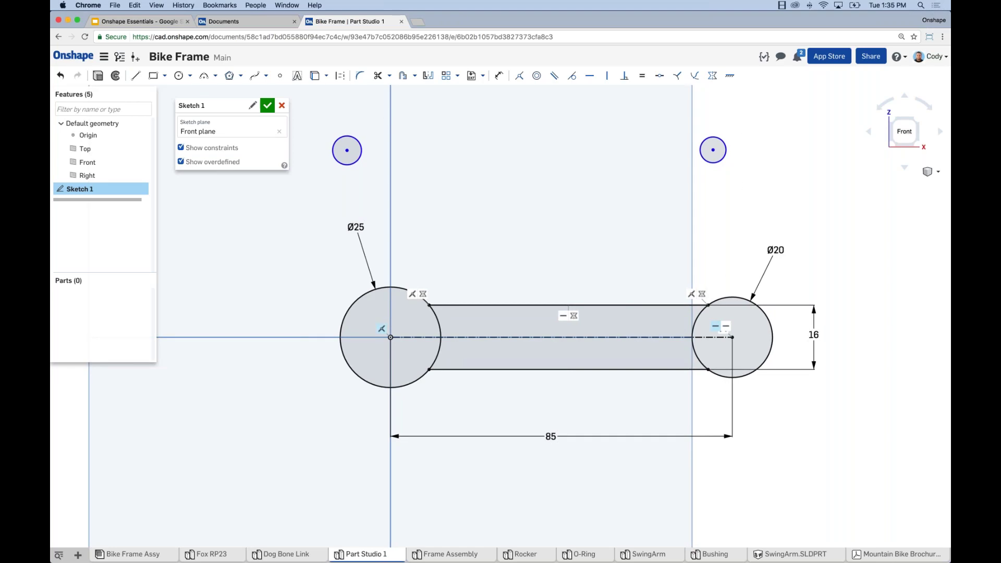
{"action": "left_click", "coordinate": [180, 148]}
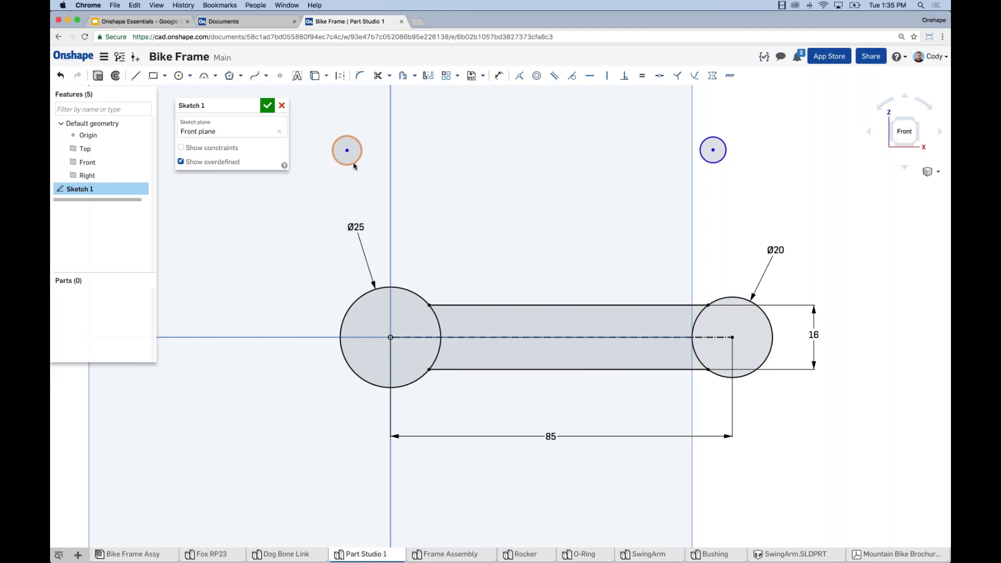
Step: Enlarge the small left circle by freehand and apply an Equal constraint between the two small circles
{"action": "mouse_move", "coordinate": [354, 165]}
{"action": "left_mouse_down"}
{"action": "mouse_move", "coordinate": [357, 190]}
{"action": "mouse_move", "coordinate": [353, 171]}
{"action": "left_mouse_up"}
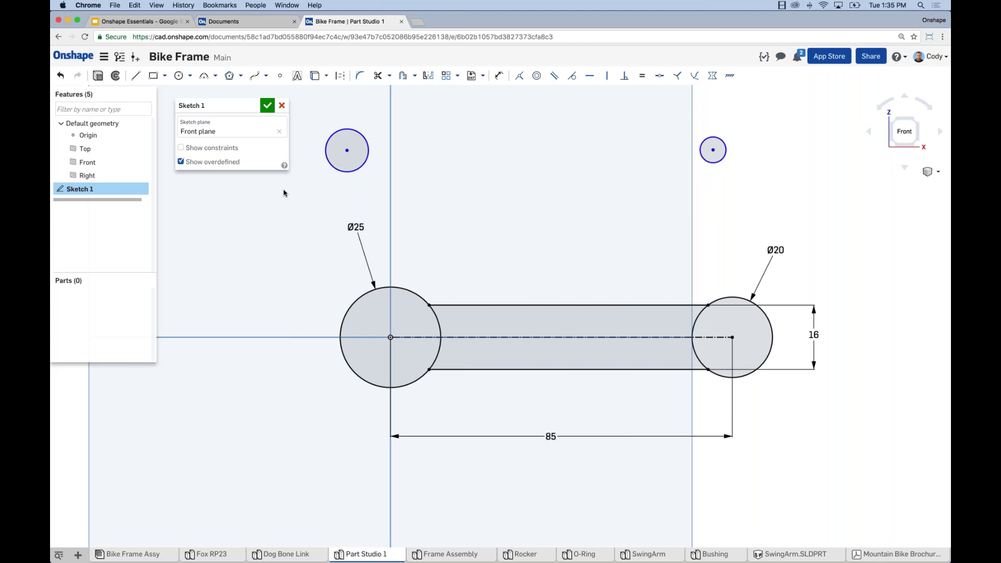
{"action": "left_click", "coordinate": [708, 161]}
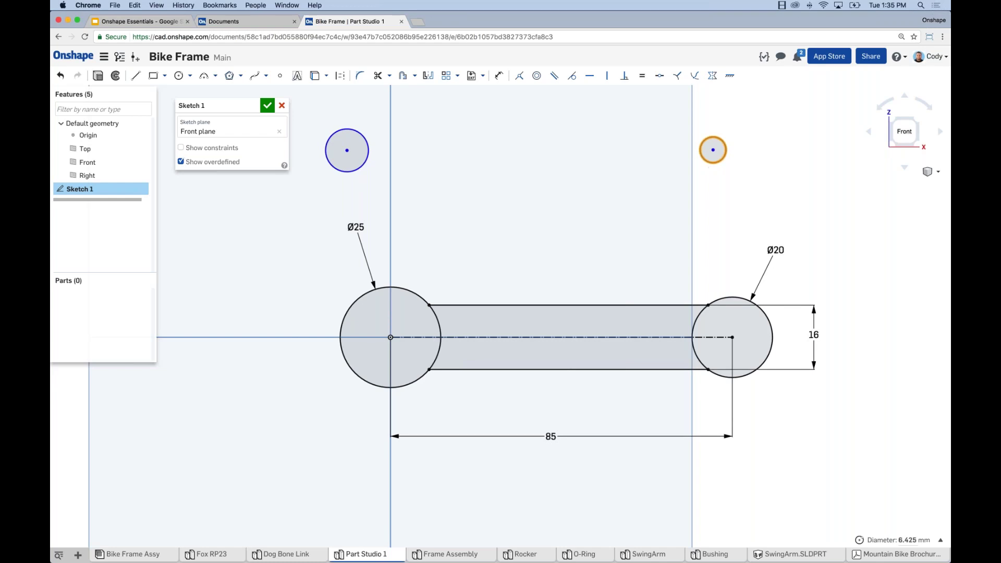
{"action": "left_click", "coordinate": [356, 172]}
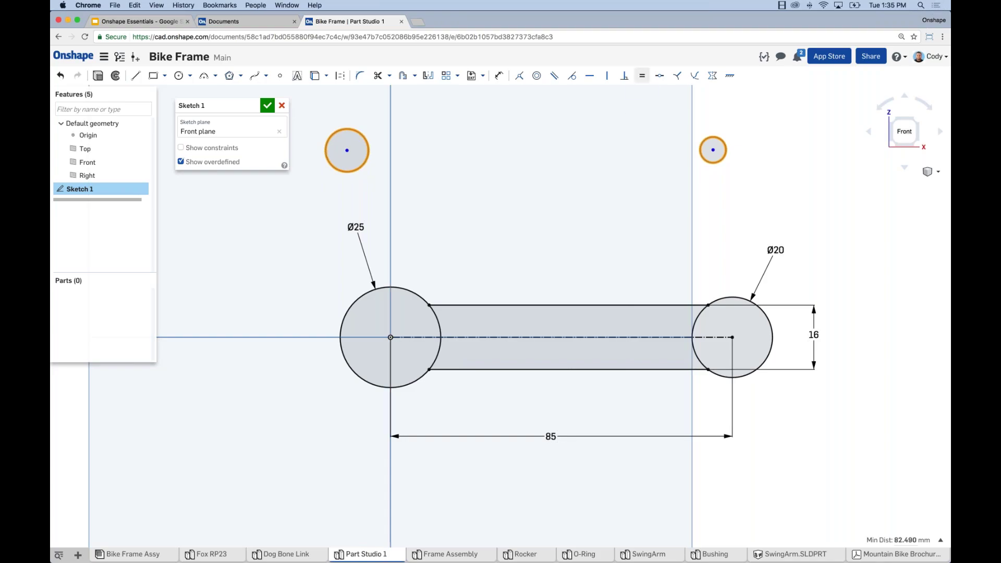
{"action": "left_click", "coordinate": [641, 75]}
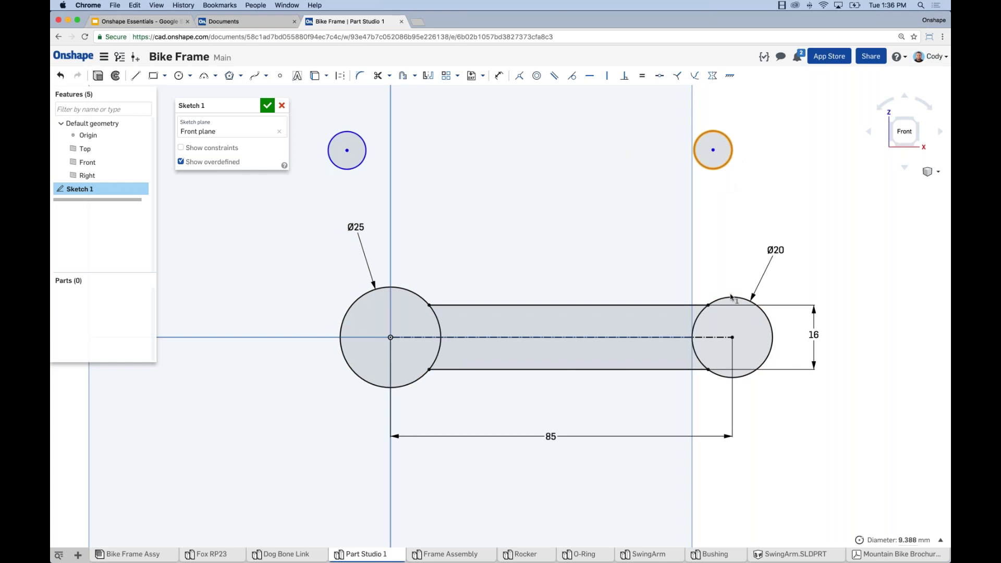
Step: Make the small right circle concentric with the 20 mm circle and the small left circle concentric with the 25 mm circle
{"action": "left_click", "coordinate": [710, 298]}
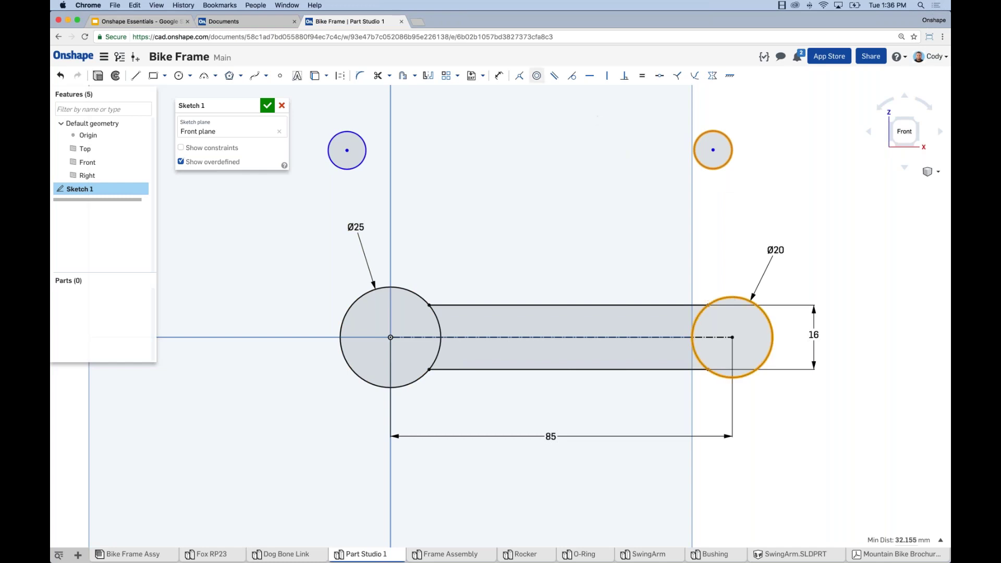
{"action": "left_click", "coordinate": [537, 76]}
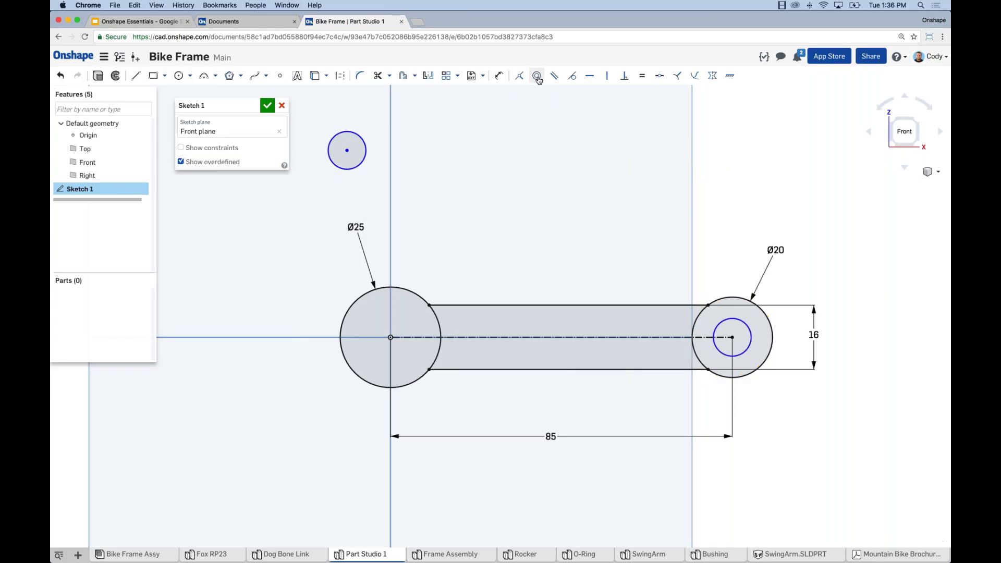
{"action": "left_click", "coordinate": [352, 169]}
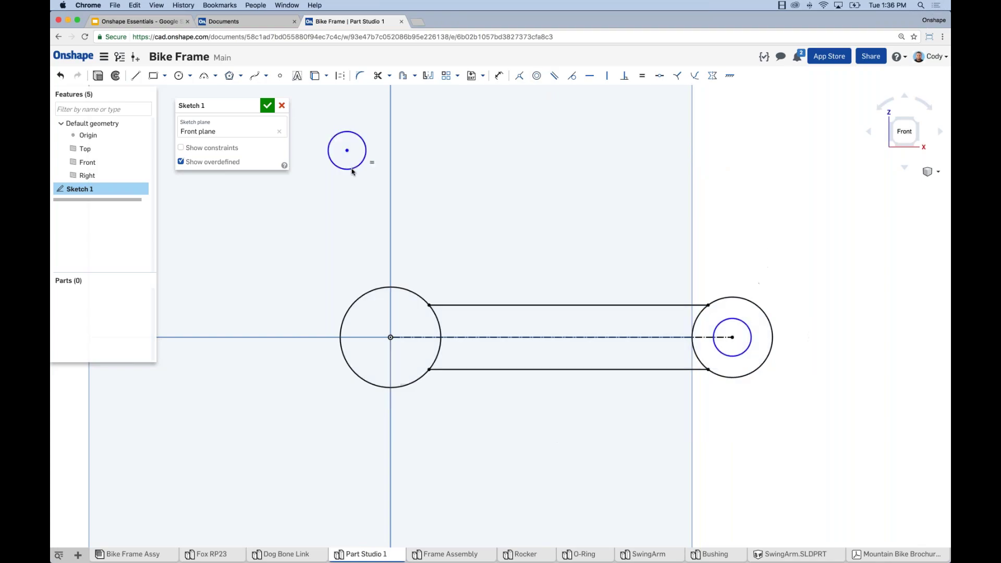
{"action": "left_click", "coordinate": [384, 287]}
{"action": "left_click", "coordinate": [536, 79]}
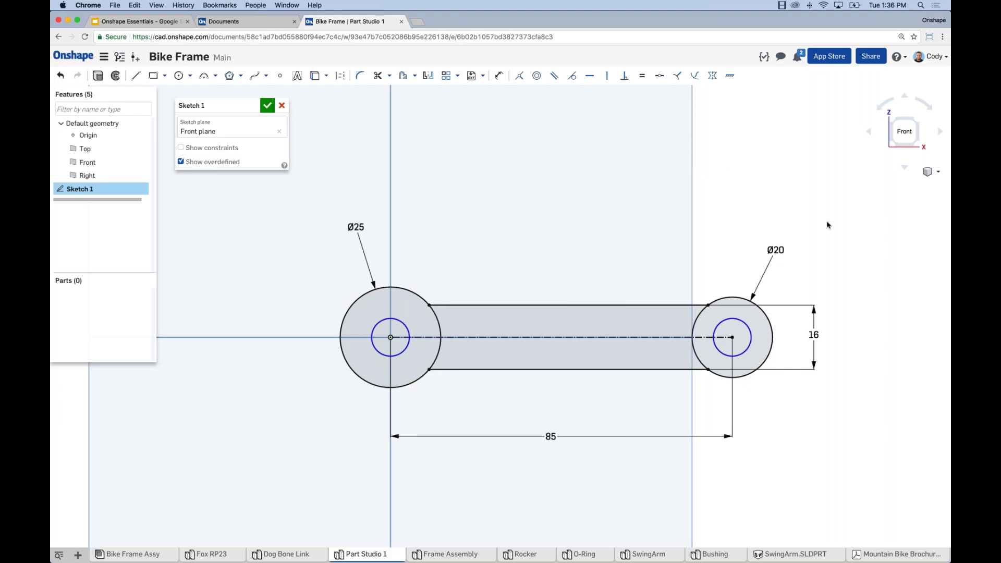
Step: Dimension the diameter of the small inner circle at the origin as 12 mm
{"action": "key", "text": "u"}
{"action": "left_click", "coordinate": [292, 266]}
{"action": "type", "text": "12"}
{"action": "key", "text": "Return"}
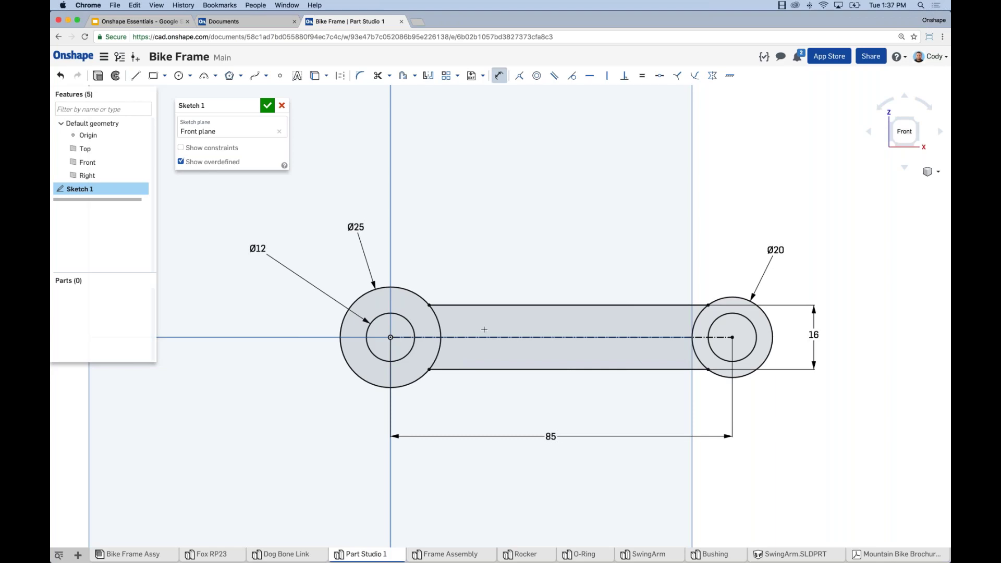
Step: Extrude the dimensioned link sketch as a new solid with a blind depth of 25 mm
{"action": "left_click", "coordinate": [499, 76]}
{"action": "left_click", "coordinate": [440, 336]}
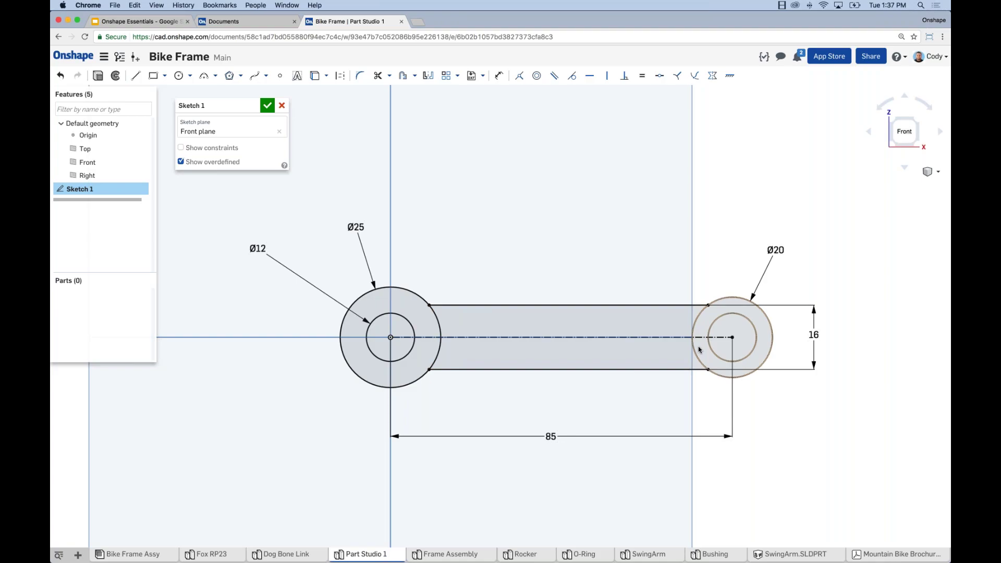
{"action": "left_click", "coordinate": [102, 76]}
{"action": "mouse_move", "coordinate": [544, 234]}
{"action": "right_mouse_down"}
{"action": "mouse_move", "coordinate": [517, 248]}
{"action": "mouse_move", "coordinate": [527, 294]}
{"action": "right_mouse_up"}
{"action": "left_click", "coordinate": [243, 189]}
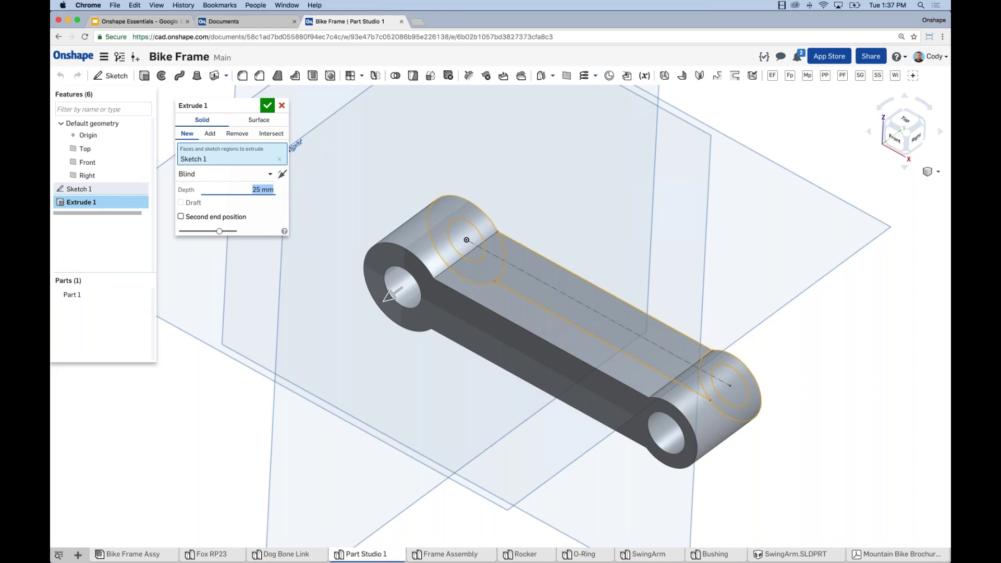
{"action": "left_click", "coordinate": [270, 174]}
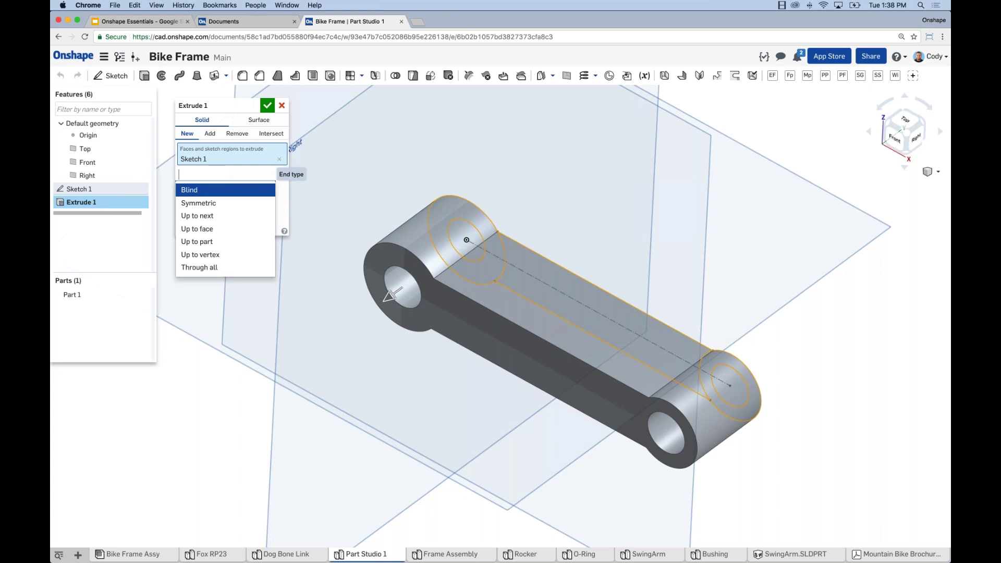
{"action": "left_click", "coordinate": [249, 189]}
{"action": "left_click", "coordinate": [250, 188]}
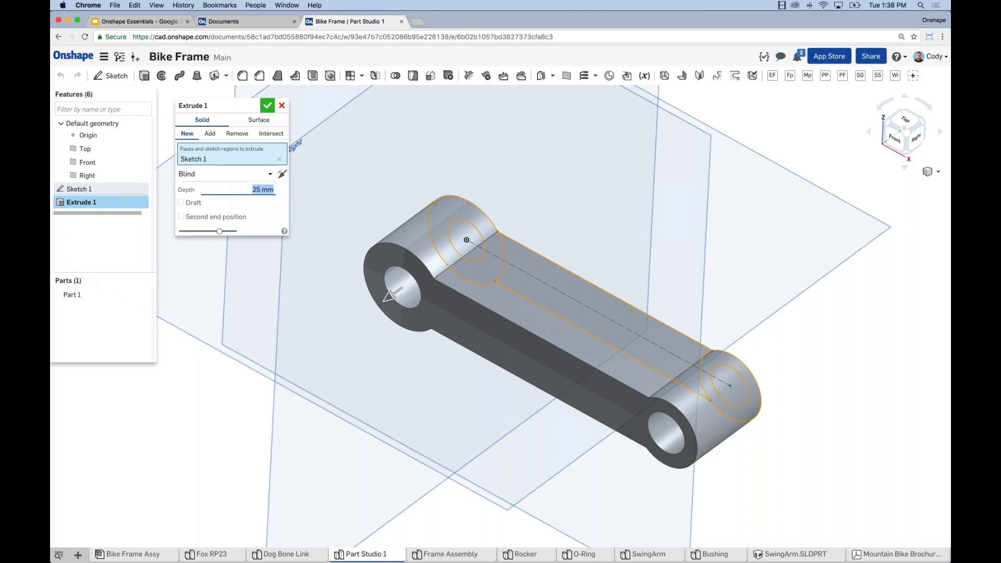
{"action": "left_click", "coordinate": [267, 105]}
{"action": "scroll", "coordinate": [405, 348], "scroll_direction": "up", "scroll_amount": 5}
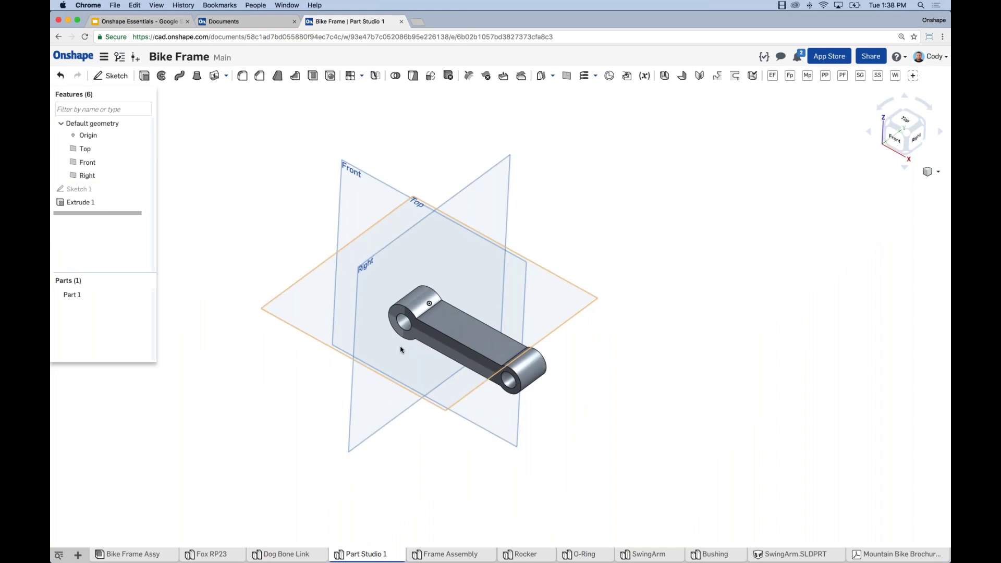
Step: Start a new sketch on the Top plane
{"action": "right_click", "coordinate": [93, 205]}
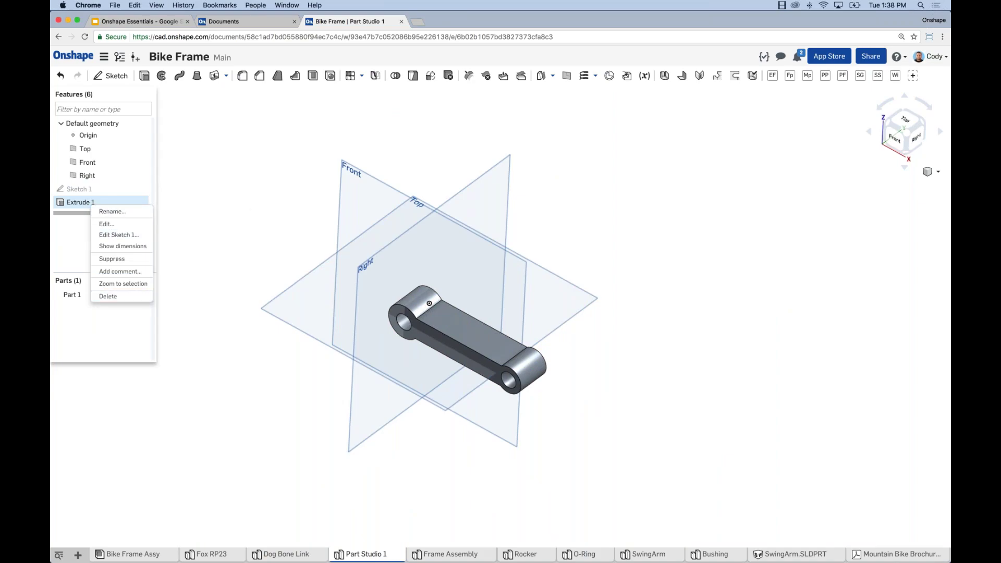
{"action": "left_click", "coordinate": [246, 208]}
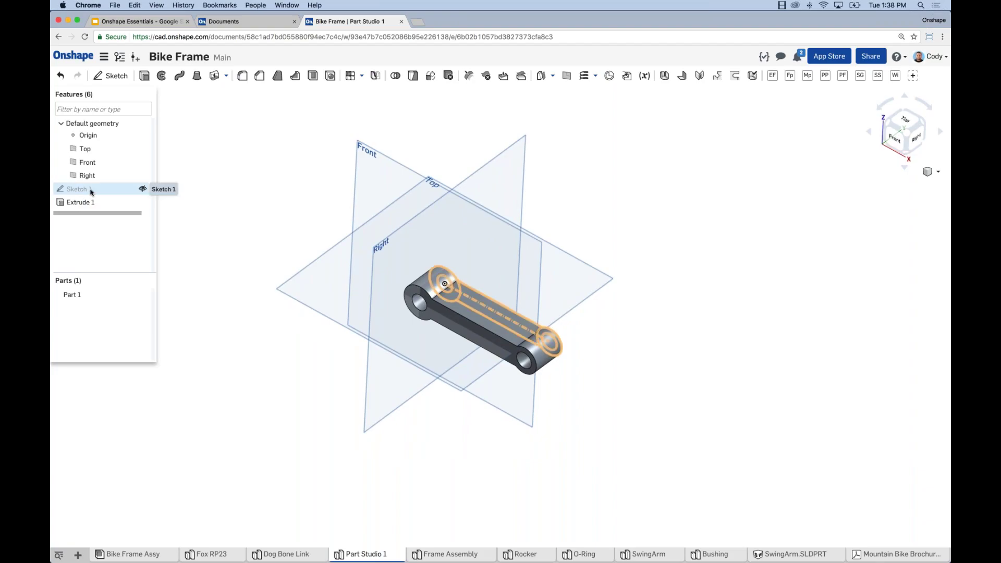
{"action": "mouse_move", "coordinate": [310, 266]}
{"action": "right_mouse_down"}
{"action": "mouse_move", "coordinate": [387, 298]}
{"action": "mouse_move", "coordinate": [607, 241]}
{"action": "right_mouse_up"}
{"action": "left_click", "coordinate": [627, 232]}
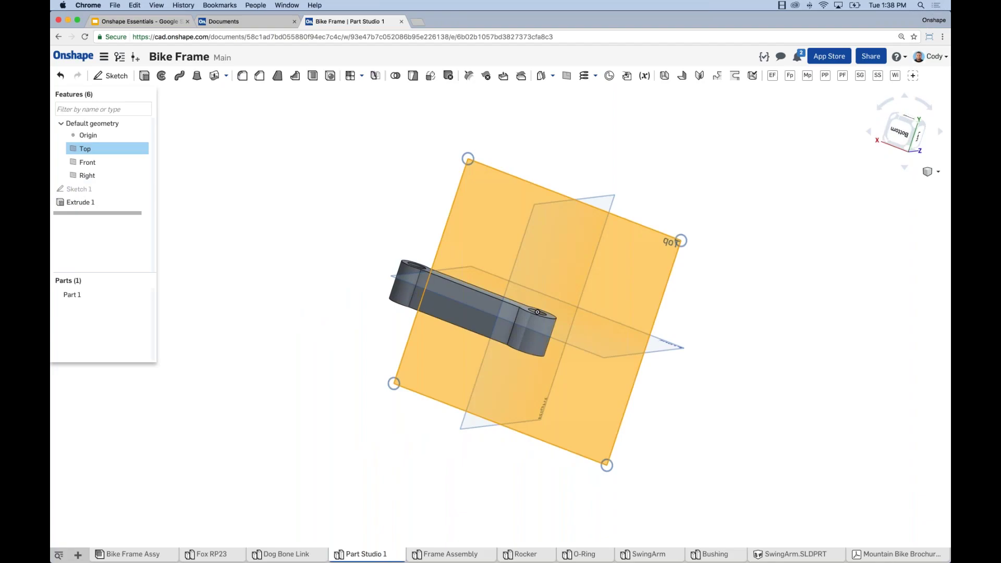
{"action": "right_click", "coordinate": [655, 251]}
{"action": "left_click", "coordinate": [666, 260]}
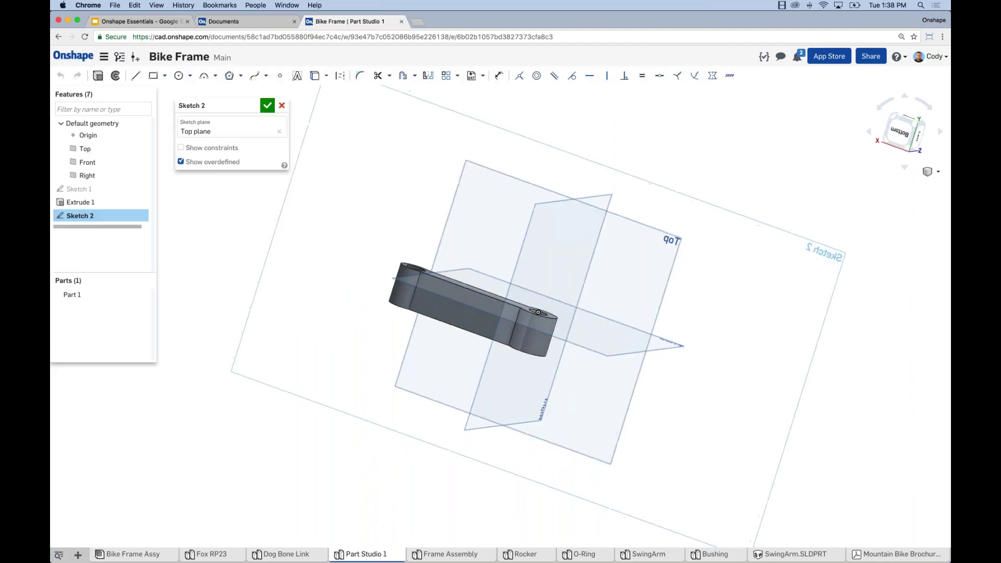
{"action": "key", "text": "n"}
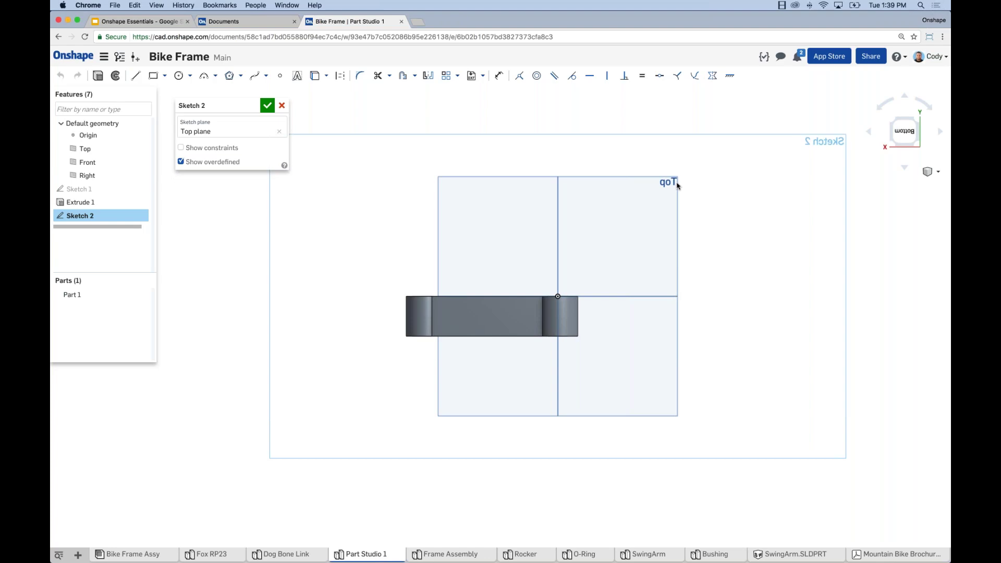
Step: Sketch a chain of a horizontal line level with the origin, a sloped line about 32 mm long, and a lower horizontal line past the part's end
{"action": "left_click", "coordinate": [135, 76]}
{"action": "left_click", "coordinate": [558, 296]}
{"action": "left_click", "coordinate": [635, 296]}
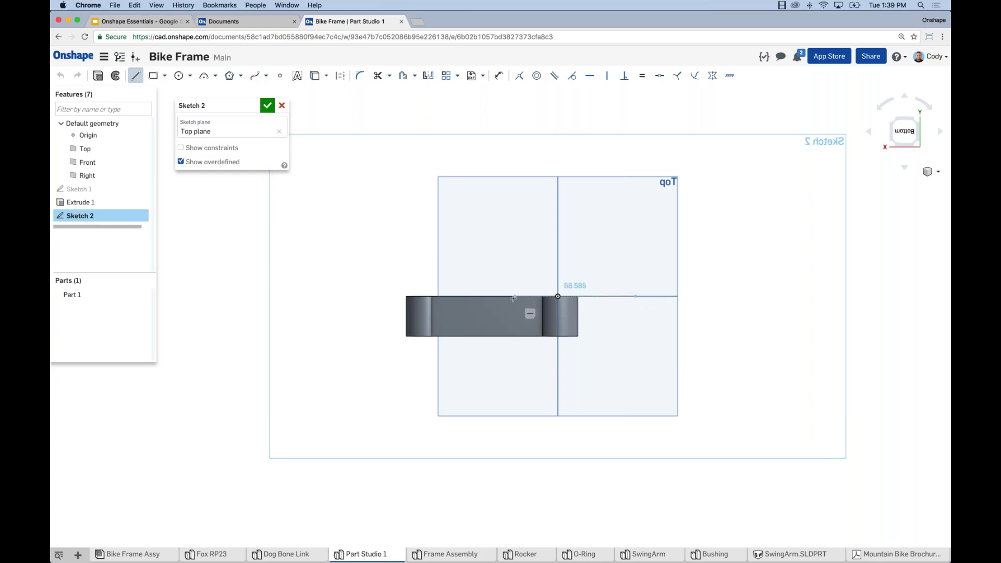
{"action": "left_click", "coordinate": [511, 296]}
{"action": "left_click", "coordinate": [465, 316]}
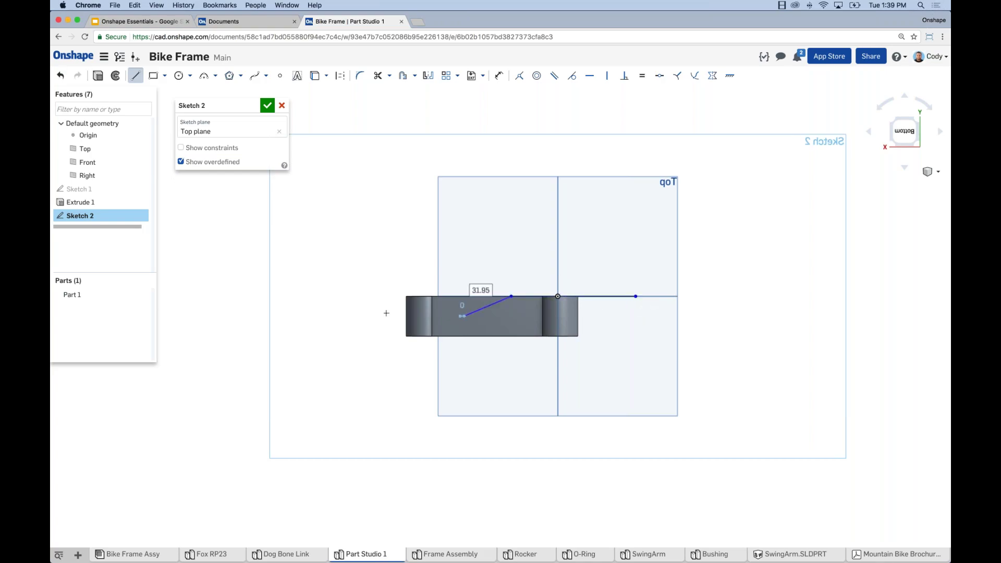
{"action": "left_click", "coordinate": [382, 350]}
{"action": "key", "text": "Escape"}
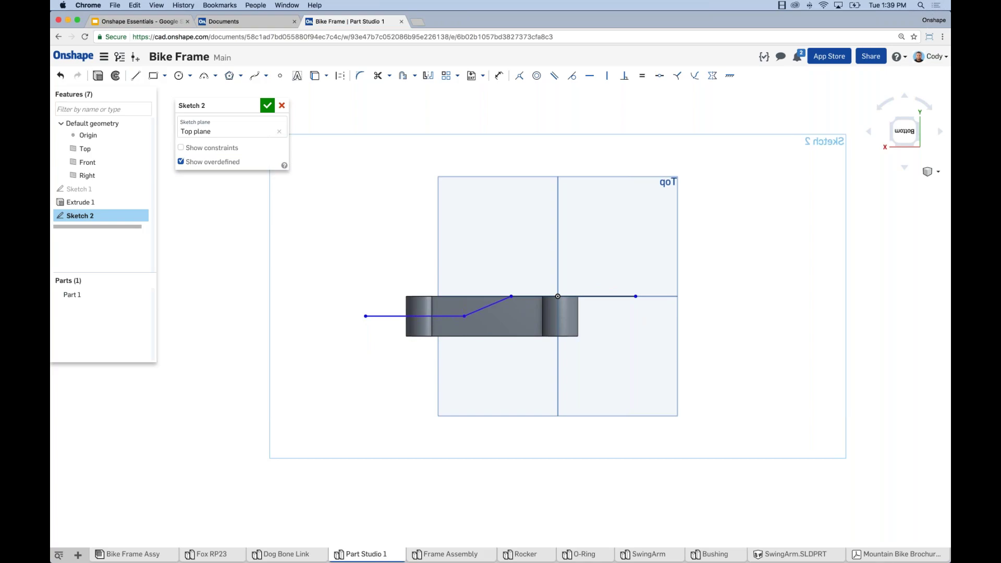
Step: Dimension the lower horizontal line 9 mm below the part's upper edge
{"action": "key", "text": "u"}
{"action": "left_click", "coordinate": [396, 316]}
{"action": "left_click", "coordinate": [407, 296]}
{"action": "left_click", "coordinate": [401, 284]}
{"action": "left_click", "coordinate": [358, 269]}
{"action": "type", "text": "9"}
{"action": "key", "text": "Return"}
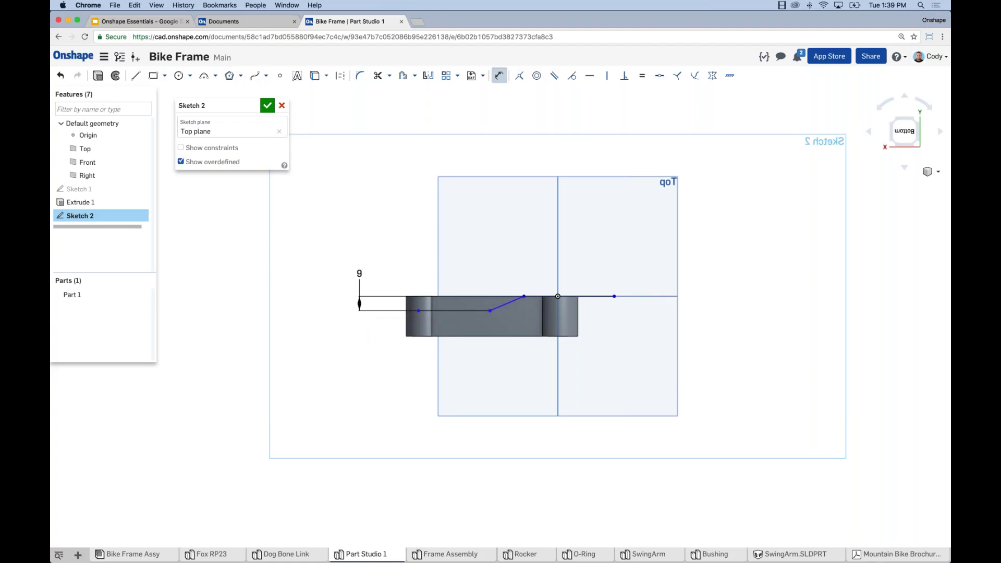
Step: Dimension the angle between the sloped line and the upper horizontal line as 170°
{"action": "left_click", "coordinate": [508, 304]}
{"action": "left_click", "coordinate": [583, 296]}
{"action": "left_click", "coordinate": [528, 317]}
{"action": "key", "text": "Return"}
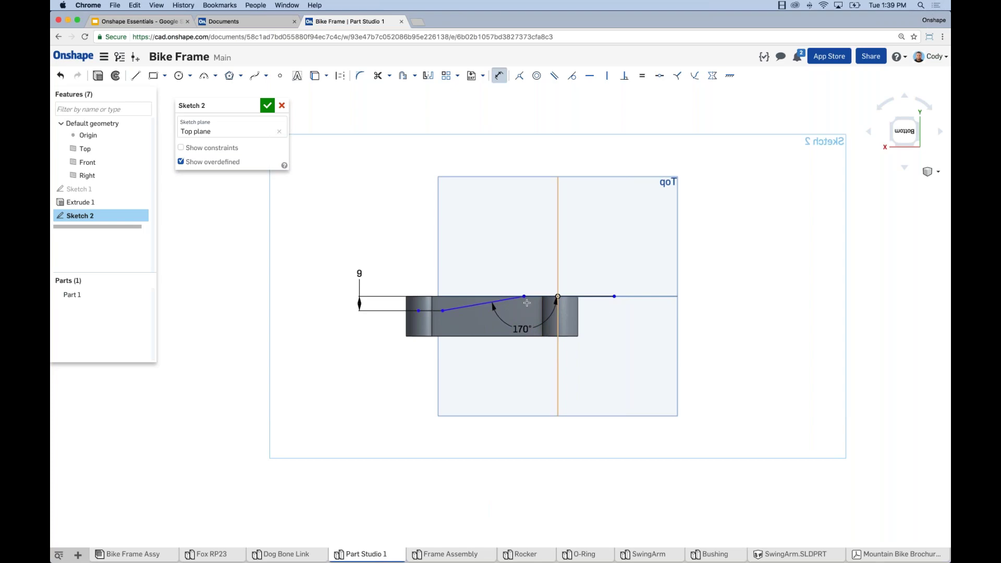
Step: Dimension the upper bend point 20 mm from the origin and extend the lower line's free end beyond the part
{"action": "left_click", "coordinate": [558, 283]}
{"action": "left_click", "coordinate": [543, 258]}
{"action": "type", "text": "20"}
{"action": "key", "text": "Return"}
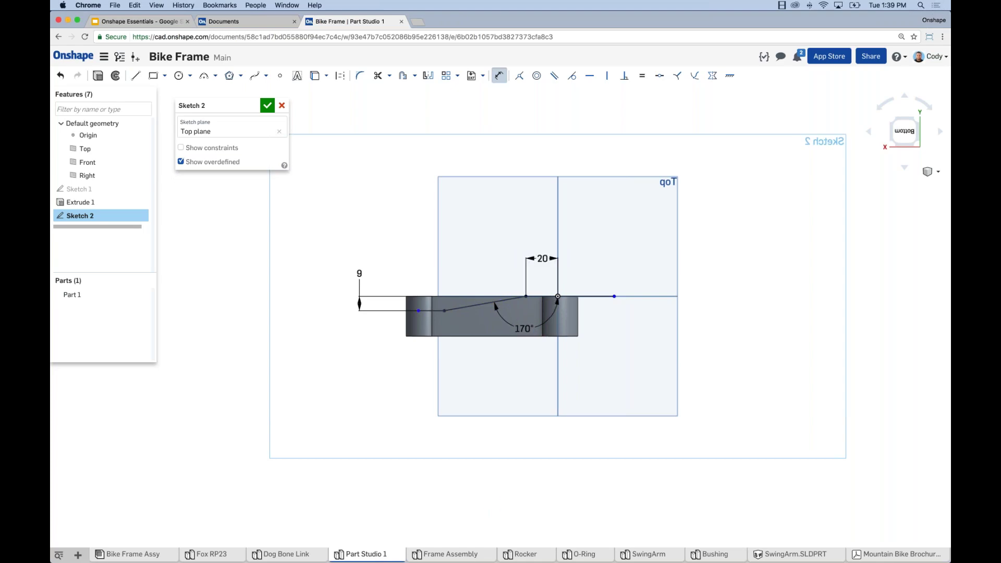
{"action": "key", "text": "Escape"}
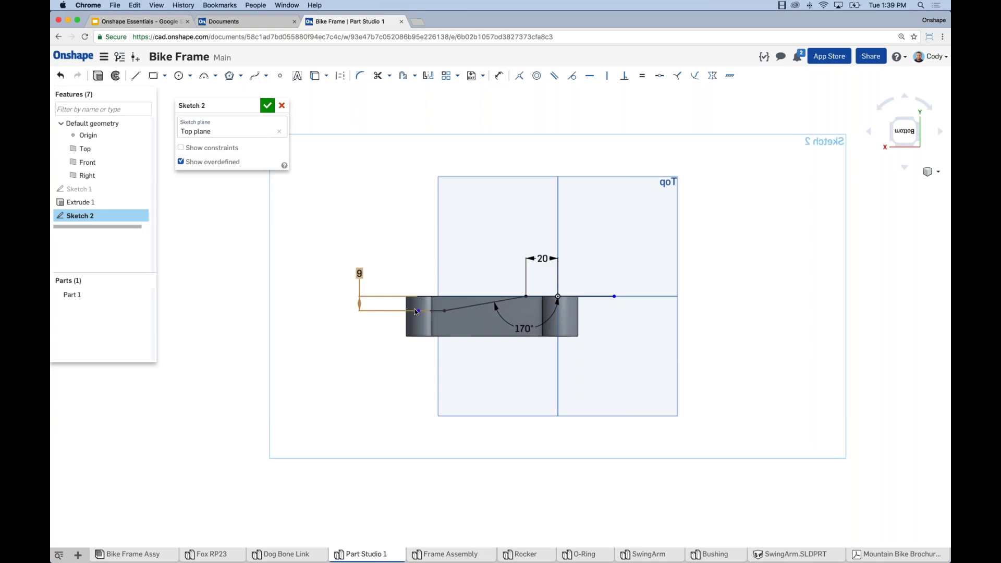
{"action": "left_click_drag", "start_coordinate": [418, 311], "coordinate": [384, 311]}
Step: Offset the three-line chain 8 mm downward, toward the inside of the part
{"action": "left_click", "coordinate": [402, 78]}
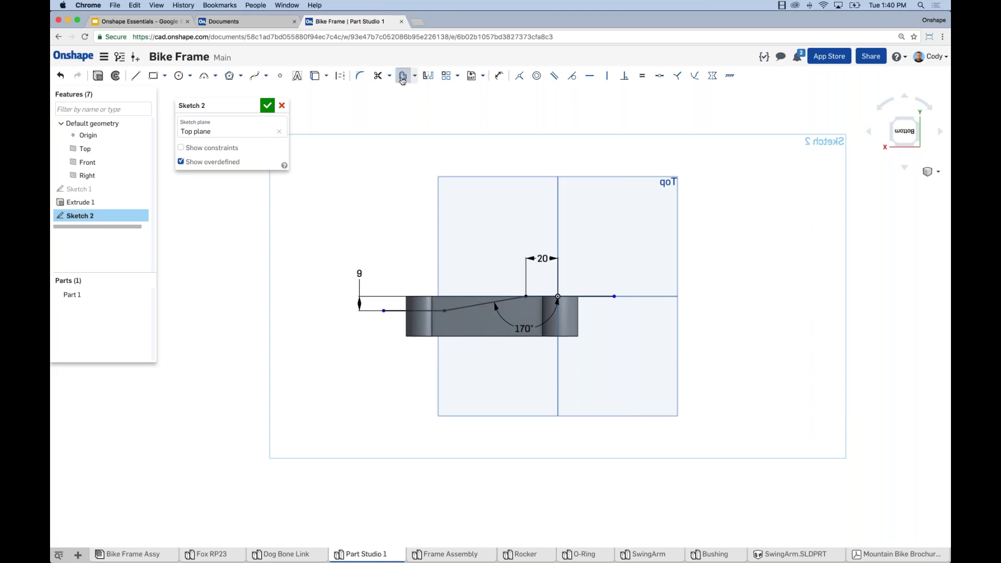
{"action": "left_click", "coordinate": [400, 320]}
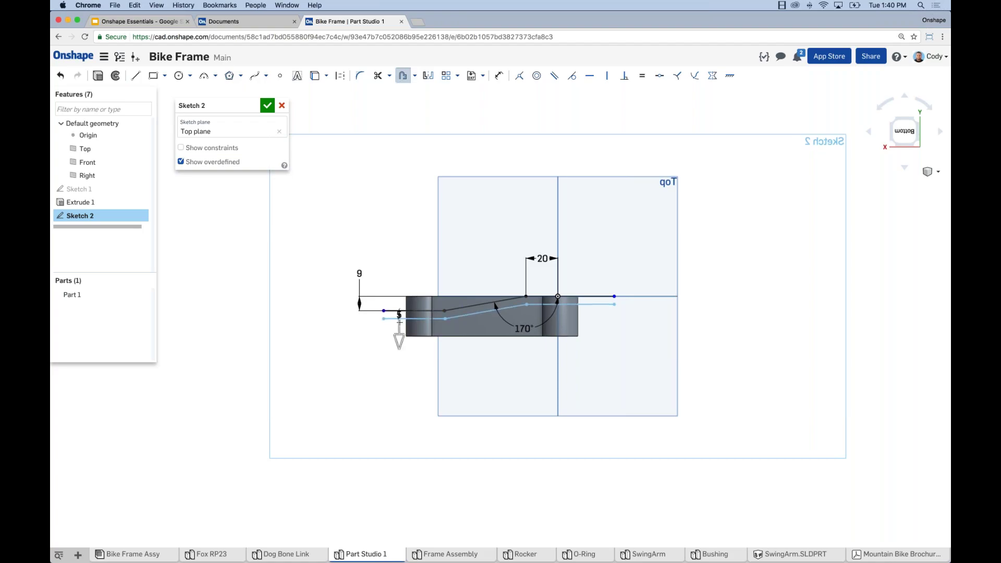
{"action": "left_click", "coordinate": [364, 327]}
{"action": "type", "text": "8"}
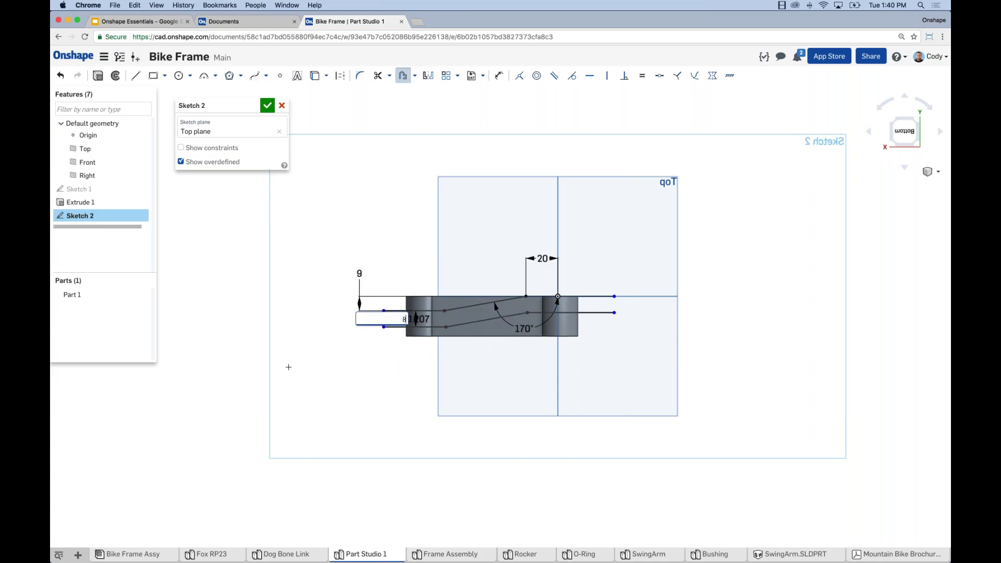
{"action": "key", "text": "Return"}
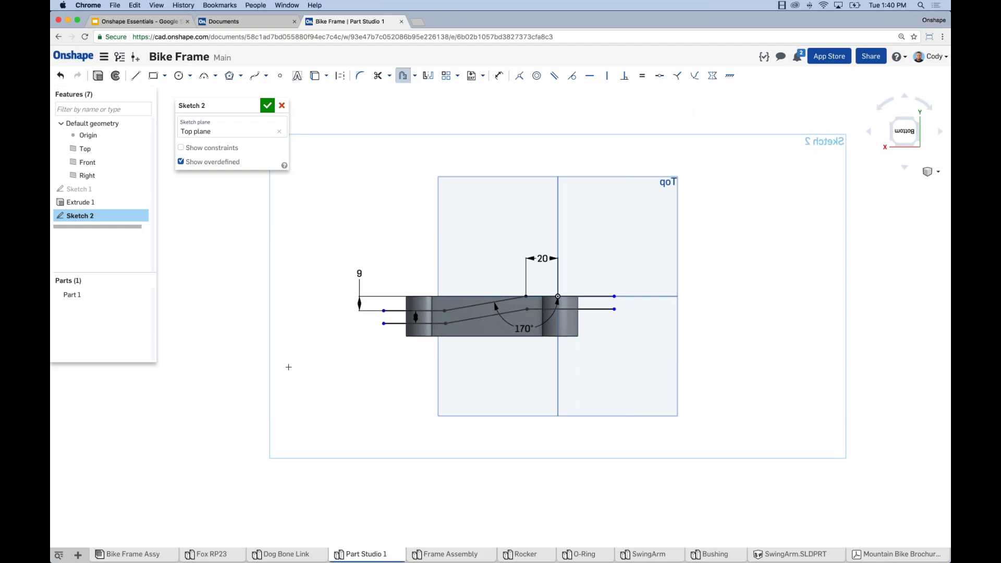
Step: Close both open ends of the offset profile with short vertical lines
{"action": "key", "text": "l"}
{"action": "left_click", "coordinate": [614, 309]}
{"action": "left_click", "coordinate": [614, 296]}
{"action": "left_click", "coordinate": [384, 323]}
{"action": "left_click", "coordinate": [384, 310]}
{"action": "key", "text": "Escape"}
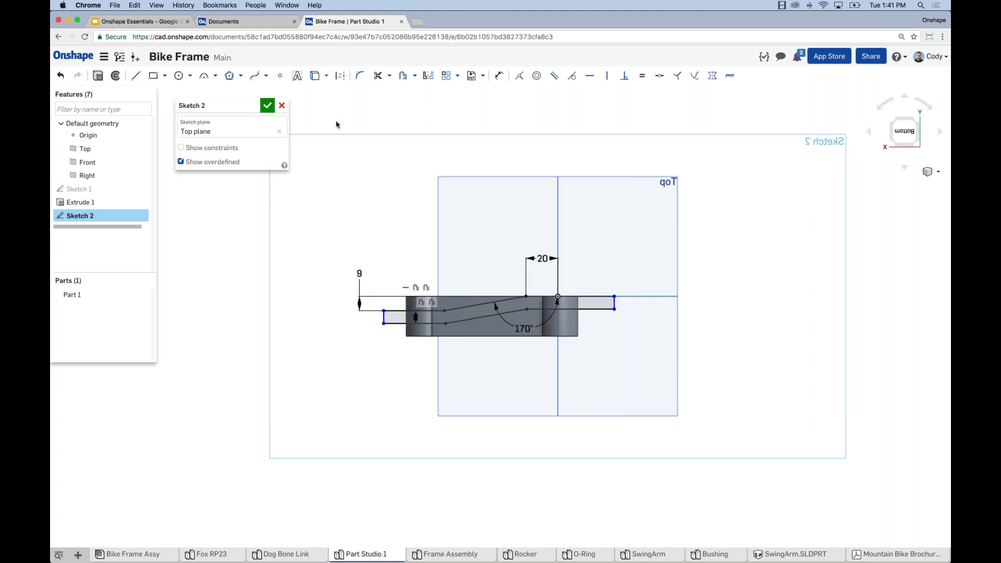
Step: Project the outer silhouette edges at both ends of the link into the sketch
{"action": "left_click", "coordinate": [318, 81]}
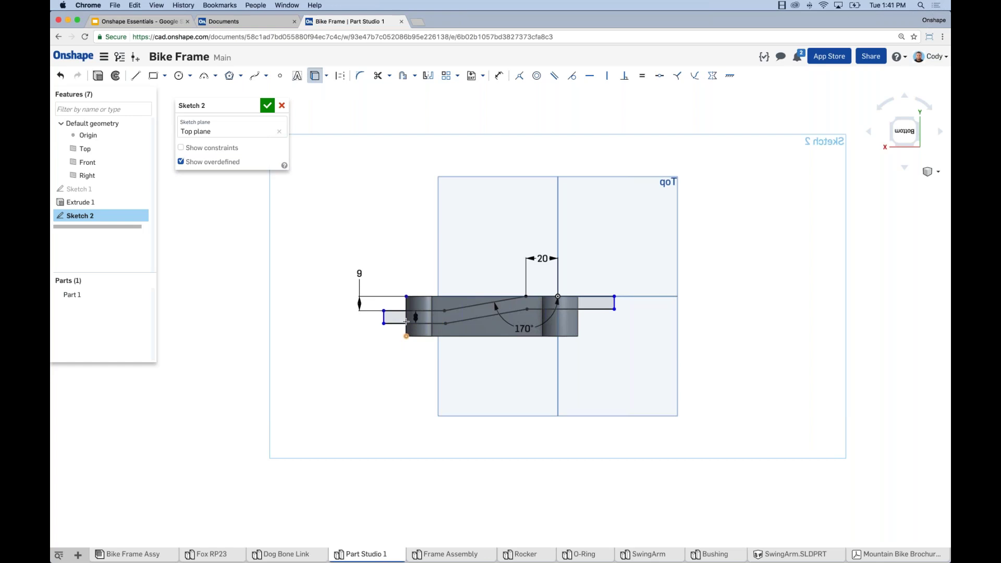
{"action": "scroll", "coordinate": [406, 318], "scroll_direction": "up", "scroll_amount": 2}
{"action": "scroll", "coordinate": [405, 315], "scroll_direction": "up", "scroll_amount": 5}
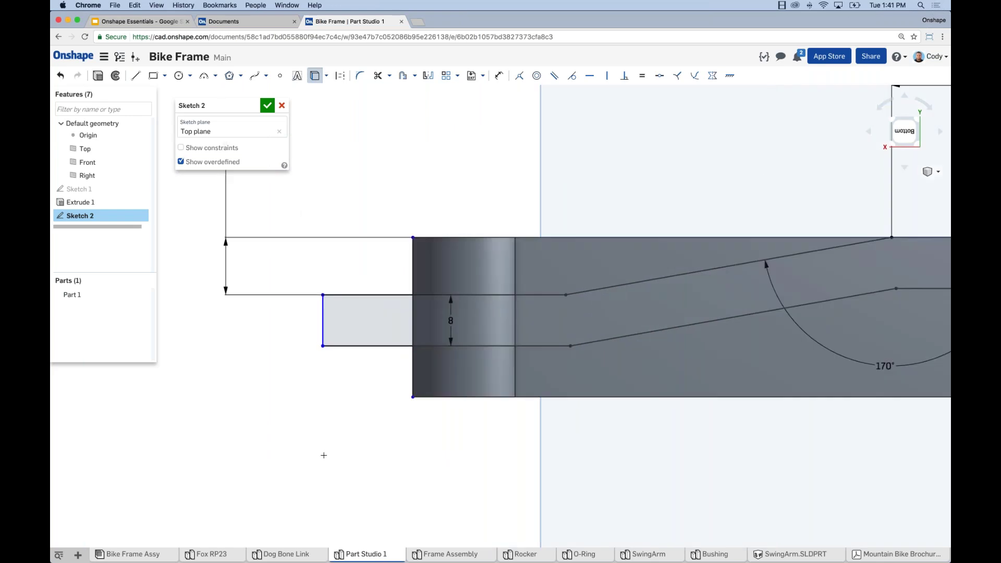
{"action": "scroll", "coordinate": [348, 402], "scroll_direction": "down", "scroll_amount": 5}
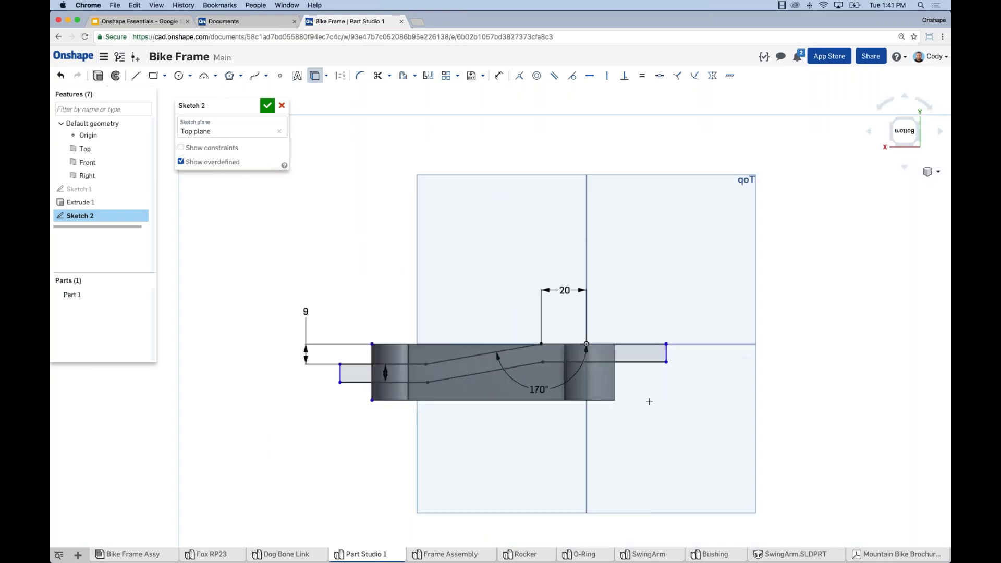
{"action": "left_click", "coordinate": [636, 406]}
Step: Make each closing line of the profile coincident with the projected edge at its end of the link
{"action": "left_click", "coordinate": [666, 354]}
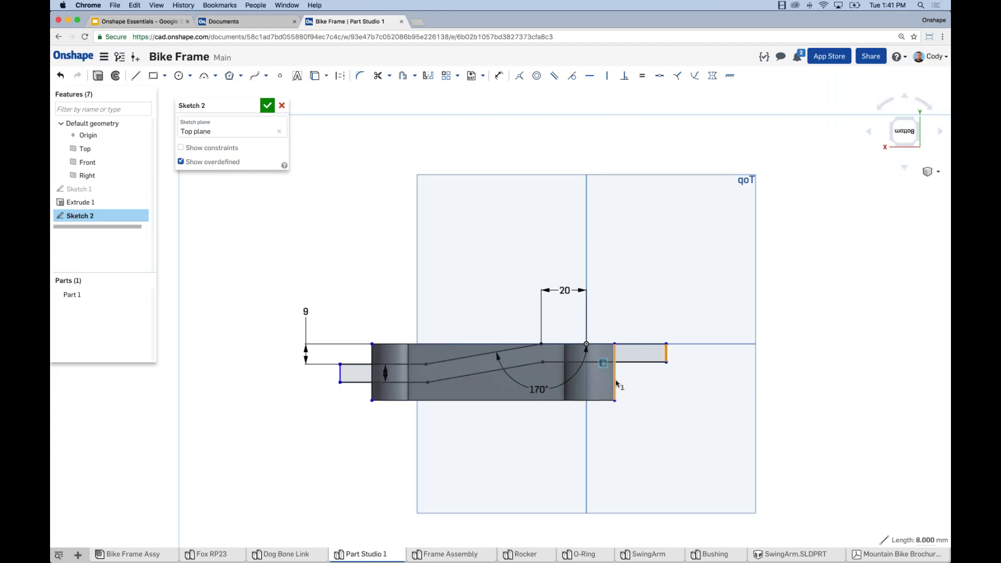
{"action": "left_click", "coordinate": [616, 384]}
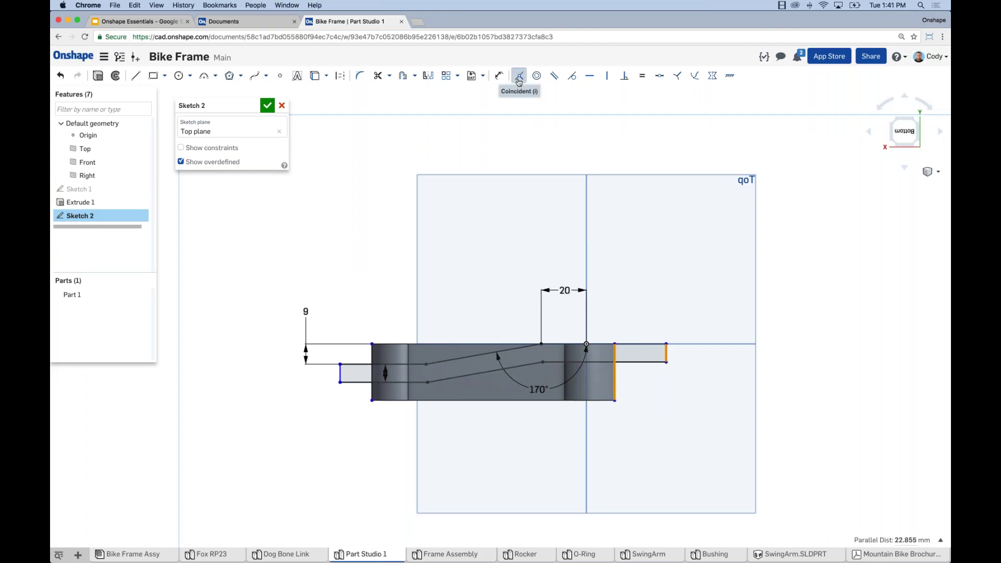
{"action": "left_click", "coordinate": [519, 75]}
{"action": "left_click", "coordinate": [340, 374]}
{"action": "left_click", "coordinate": [373, 389]}
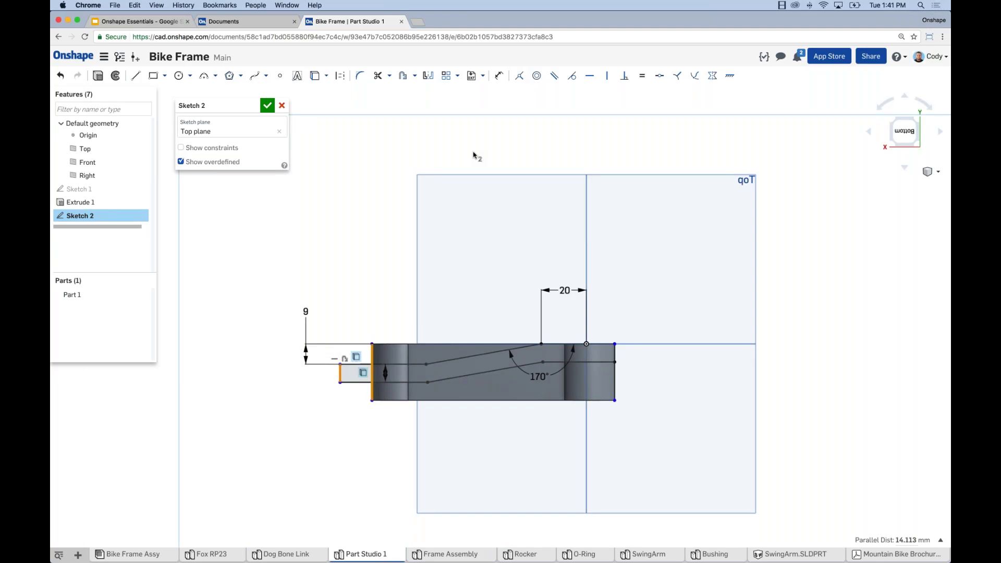
{"action": "left_click", "coordinate": [520, 76]}
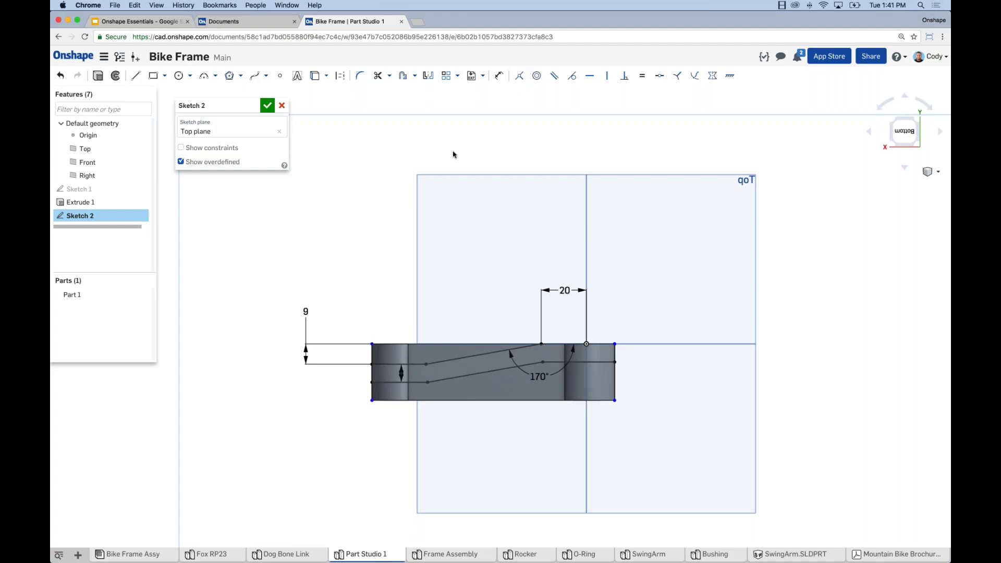
Step: Start an extrusion of the closed offset profile and inspect its 25 mm Add preview
{"action": "mouse_move", "coordinate": [340, 440]}
{"action": "right_mouse_down"}
{"action": "mouse_move", "coordinate": [324, 371]}
{"action": "mouse_move", "coordinate": [370, 405]}
{"action": "mouse_move", "coordinate": [424, 295]}
{"action": "right_mouse_up"}
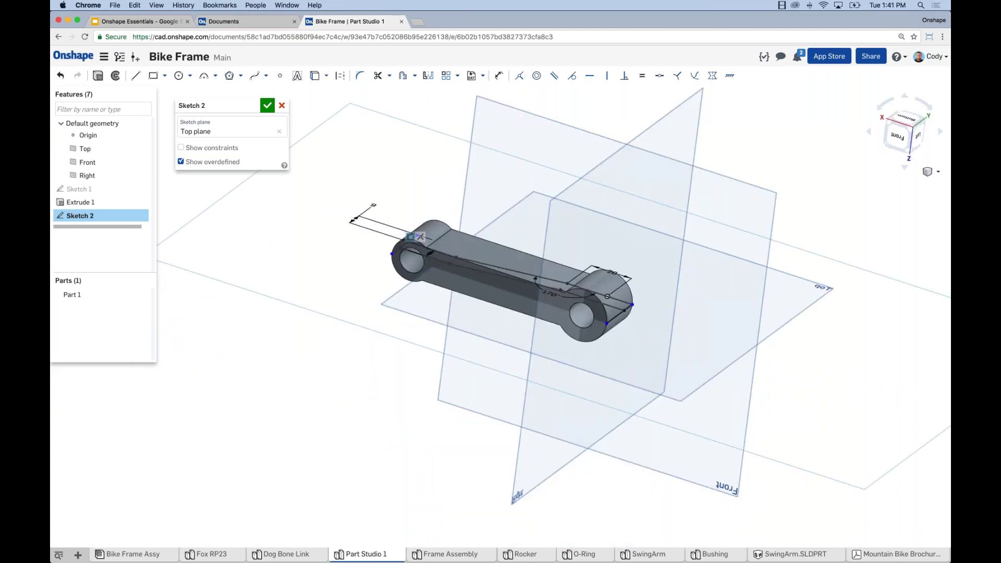
{"action": "left_click", "coordinate": [97, 75]}
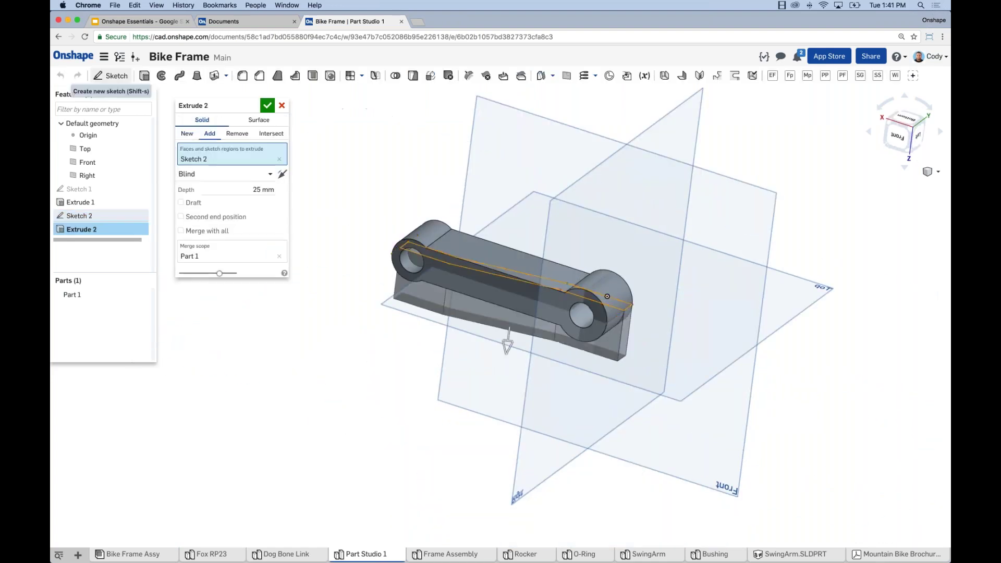
{"action": "right_click_drag", "start_coordinate": [352, 442], "coordinate": [362, 324]}
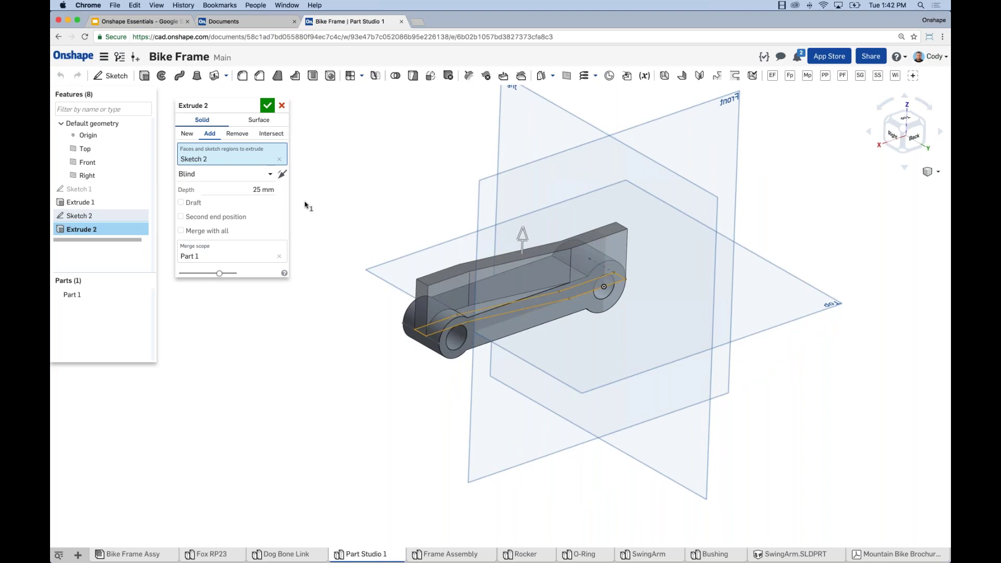
Step: Try the Remove, Add and New result types for the extrusion and inspect each preview from different angles
{"action": "left_click", "coordinate": [237, 134]}
{"action": "right_click_drag", "start_coordinate": [340, 336], "coordinate": [335, 258]}
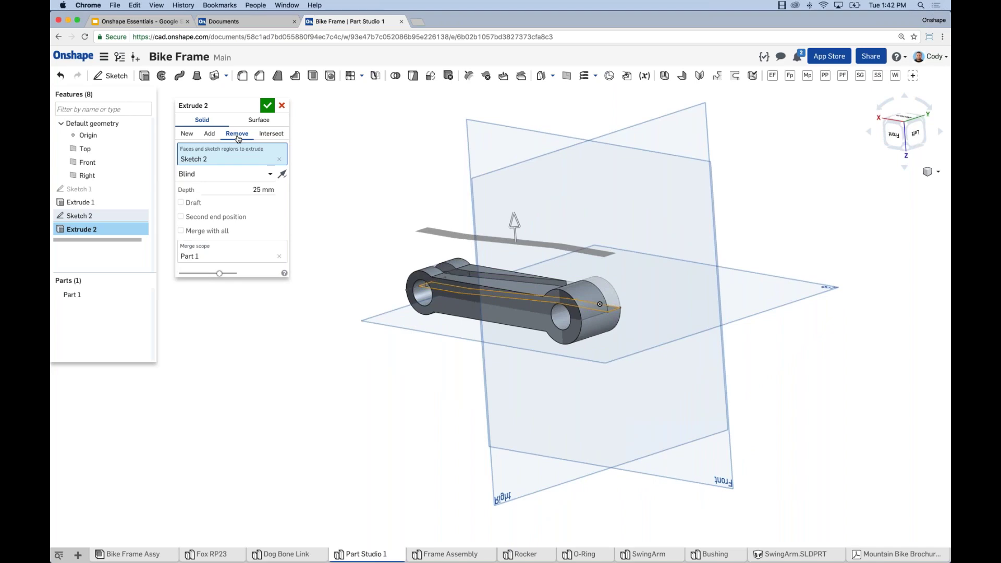
{"action": "left_click", "coordinate": [210, 135]}
{"action": "right_click_drag", "start_coordinate": [350, 280], "coordinate": [349, 195]}
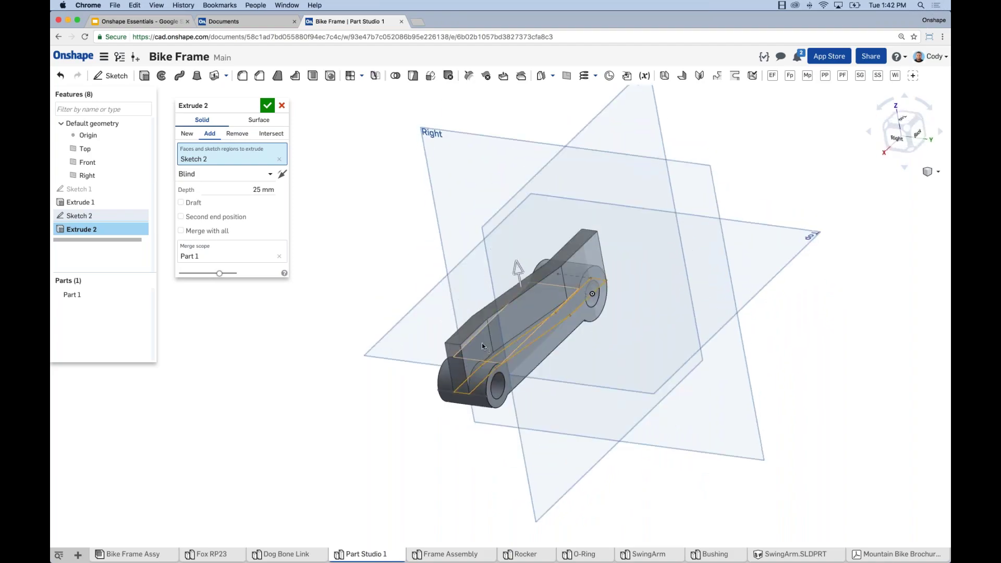
{"action": "left_click", "coordinate": [187, 135]}
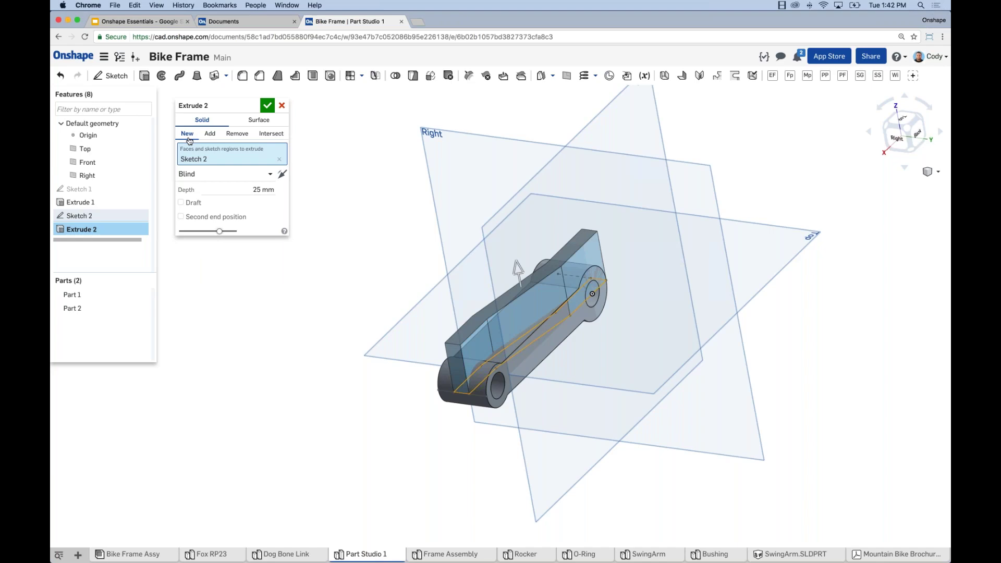
Step: Extrude the offset profile symmetrically with a 25 mm depth, keeping only its intersection with the link body
{"action": "left_click", "coordinate": [271, 134]}
{"action": "left_click", "coordinate": [230, 173]}
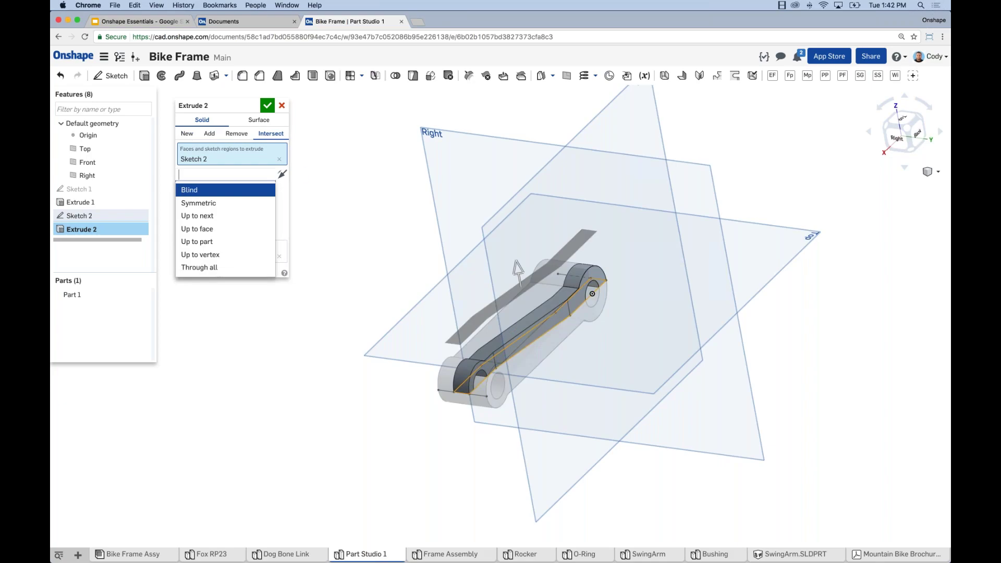
{"action": "left_click", "coordinate": [239, 202]}
{"action": "right_click_drag", "start_coordinate": [412, 257], "coordinate": [552, 350]}
{"action": "scroll", "coordinate": [499, 329], "scroll_direction": "up", "scroll_amount": 5}
{"action": "scroll", "coordinate": [551, 349], "scroll_direction": "down", "scroll_amount": 3}
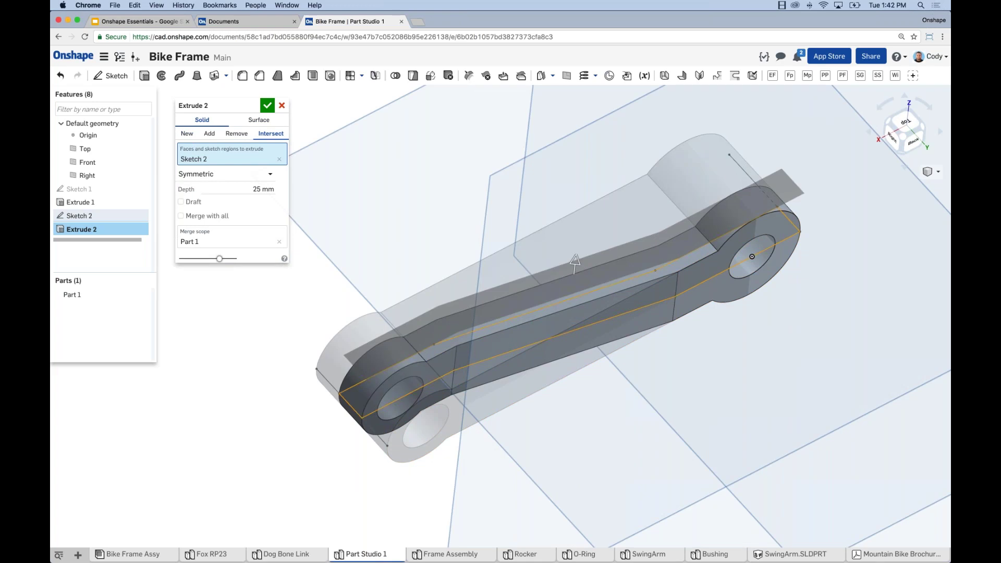
{"action": "left_click", "coordinate": [905, 126]}
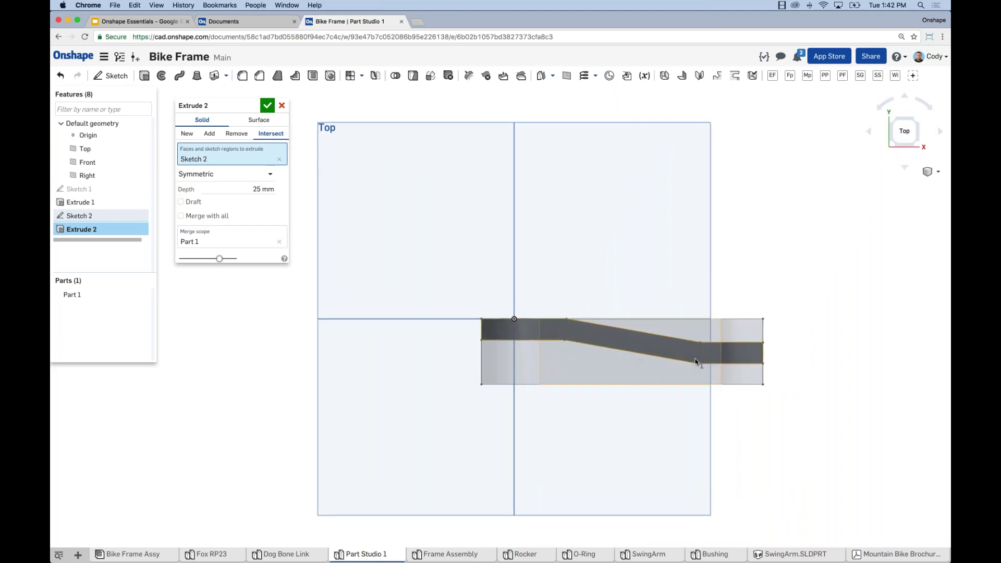
{"action": "key", "text": "Return"}
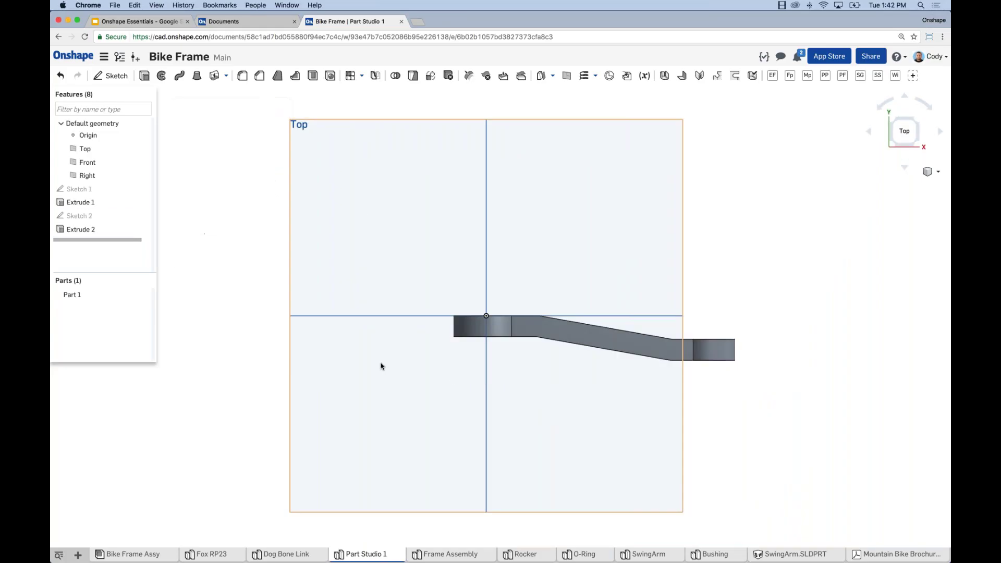
Step: Hide the default planes and examine the shaped link up close from an isometric angle
{"action": "key", "text": "shift+7"}
{"action": "right_click_drag", "start_coordinate": [346, 312], "coordinate": [615, 431]}
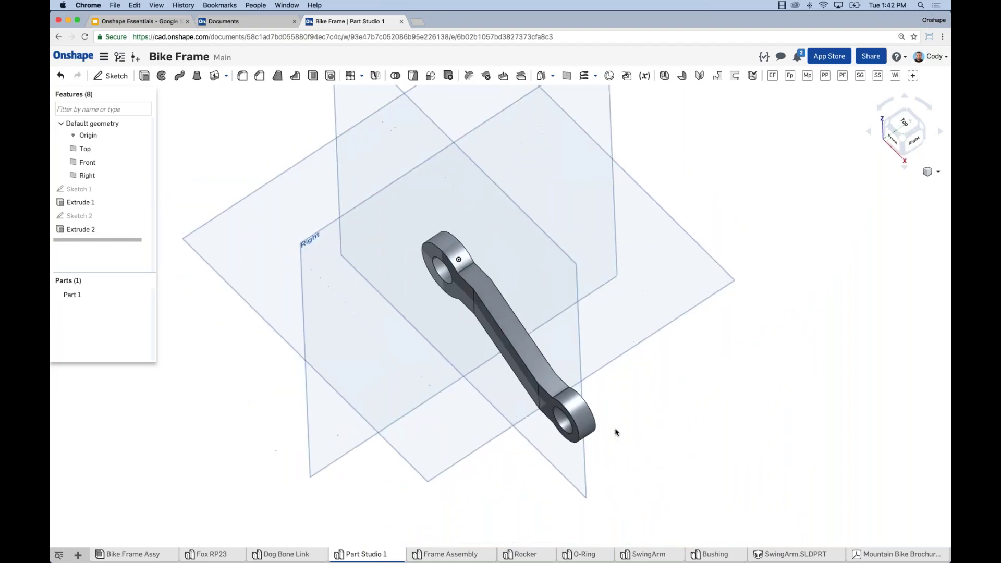
{"action": "key", "text": "p"}
{"action": "scroll", "coordinate": [532, 390], "scroll_direction": "up", "scroll_amount": 5}
{"action": "right_click_drag", "start_coordinate": [532, 390], "coordinate": [603, 285]}
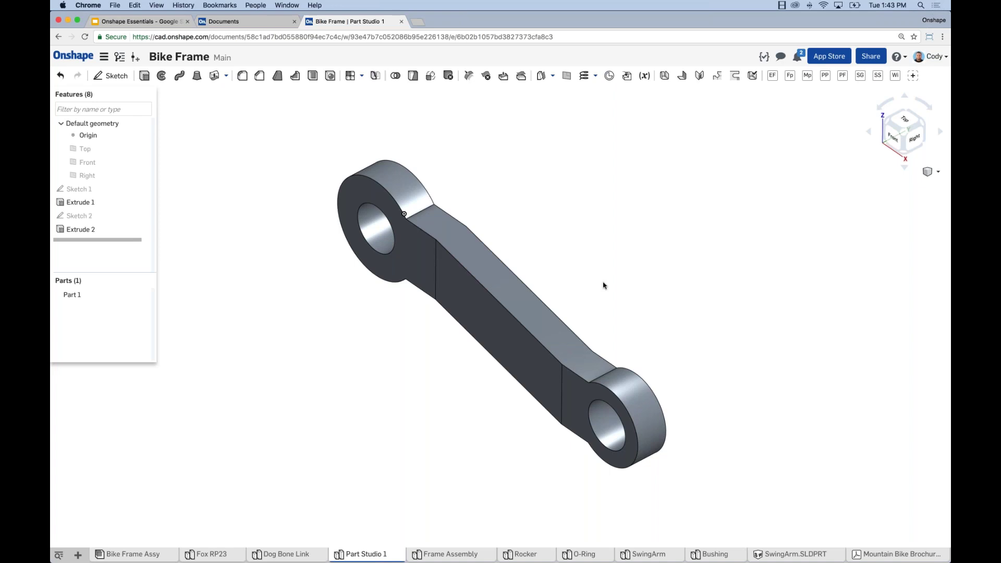
{"action": "right_click_drag", "start_coordinate": [598, 286], "coordinate": [507, 324]}
{"action": "scroll", "coordinate": [506, 327], "scroll_direction": "up", "scroll_amount": 3}
{"action": "middle_click_drag", "start_coordinate": [505, 330], "coordinate": [540, 310]}
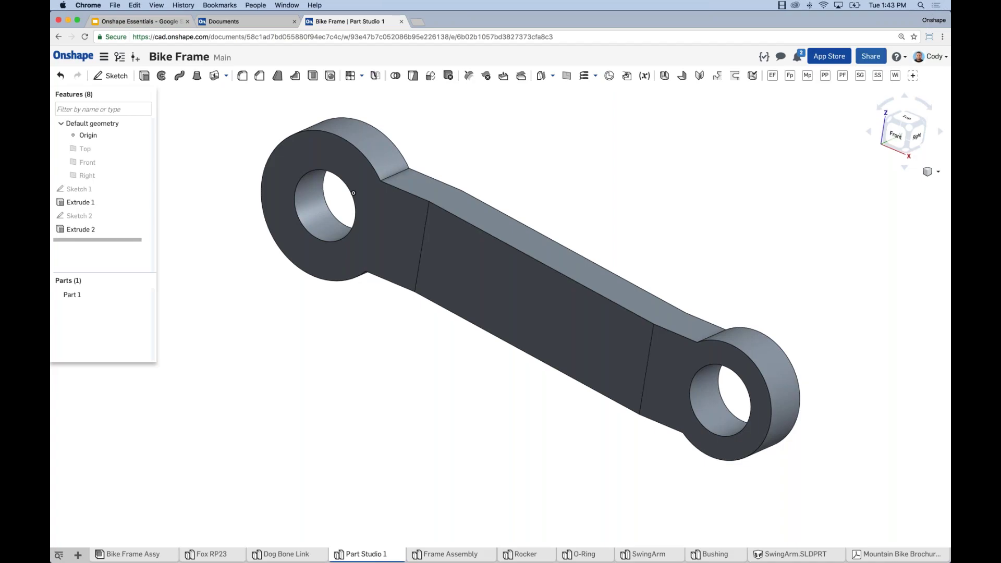
Step: Open the Bike Frame document's share settings and choose an individual contact as the recipient
{"action": "left_click", "coordinate": [870, 56]}
{"action": "left_click", "coordinate": [443, 268]}
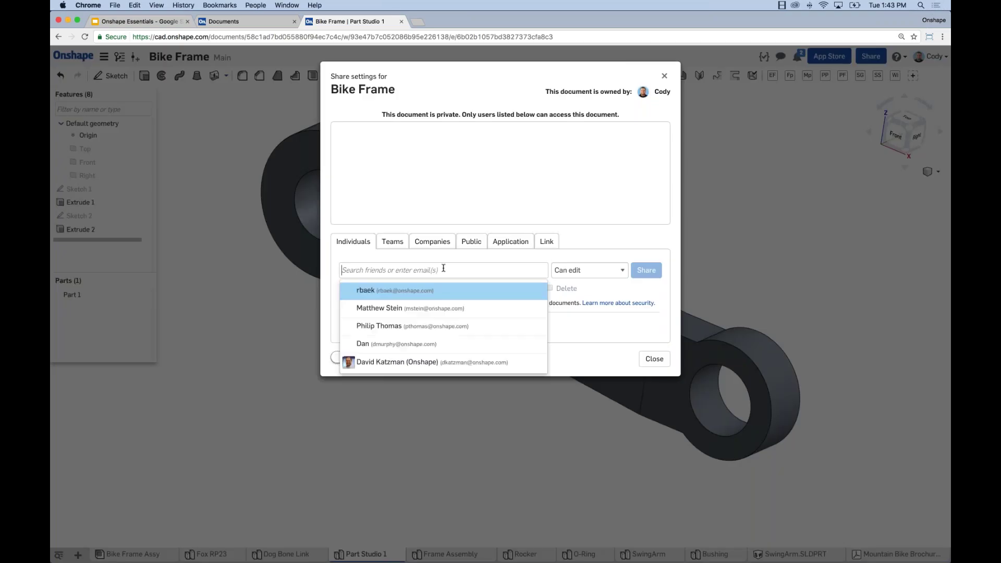
{"action": "type", "text": "ca"}
{"action": "left_click", "coordinate": [420, 310]}
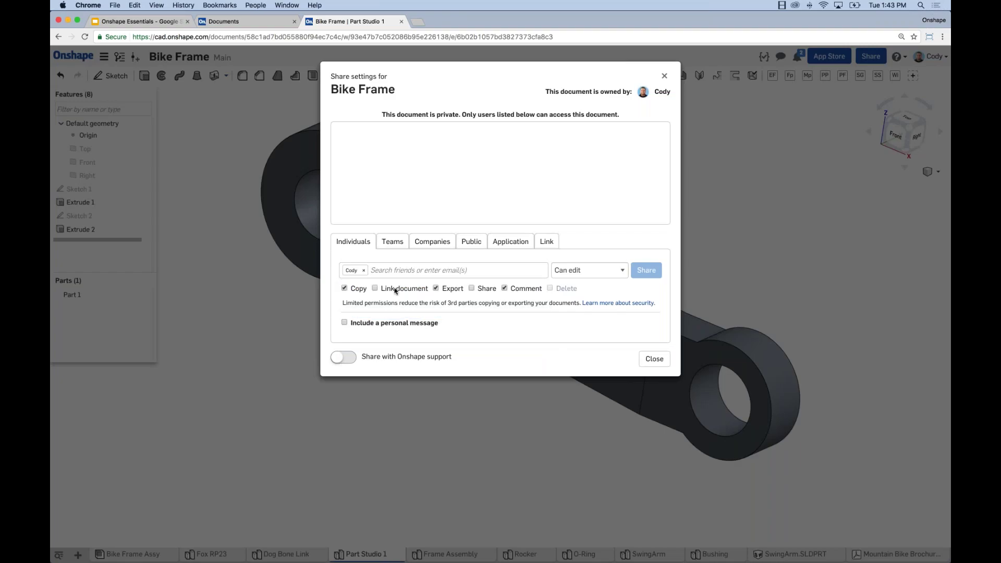
{"action": "left_click", "coordinate": [357, 271]}
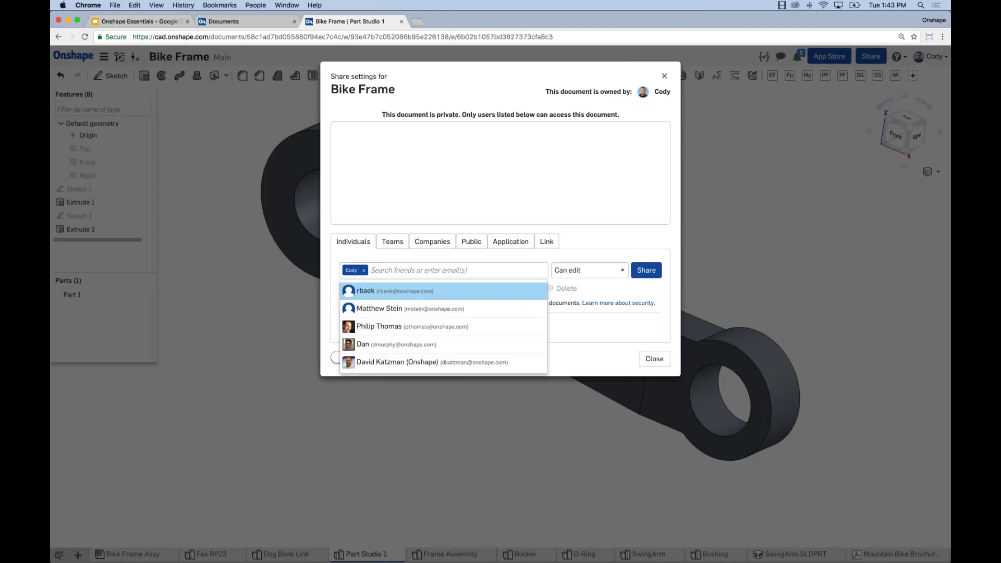
Step: Review the permission levels and try Can view for the chosen recipient
{"action": "left_click", "coordinate": [585, 252]}
{"action": "left_click", "coordinate": [587, 270]}
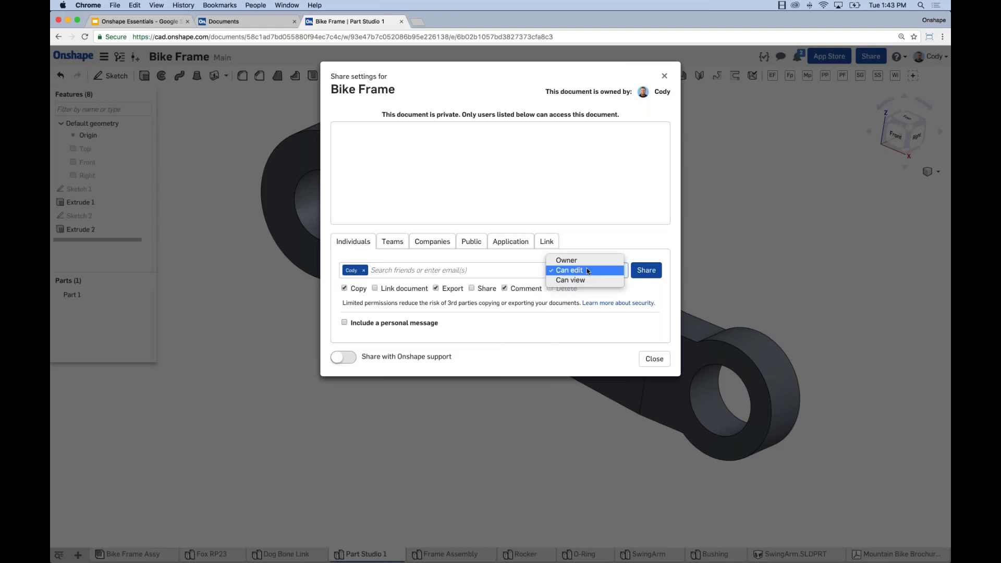
{"action": "left_click", "coordinate": [583, 272]}
{"action": "left_click", "coordinate": [573, 281]}
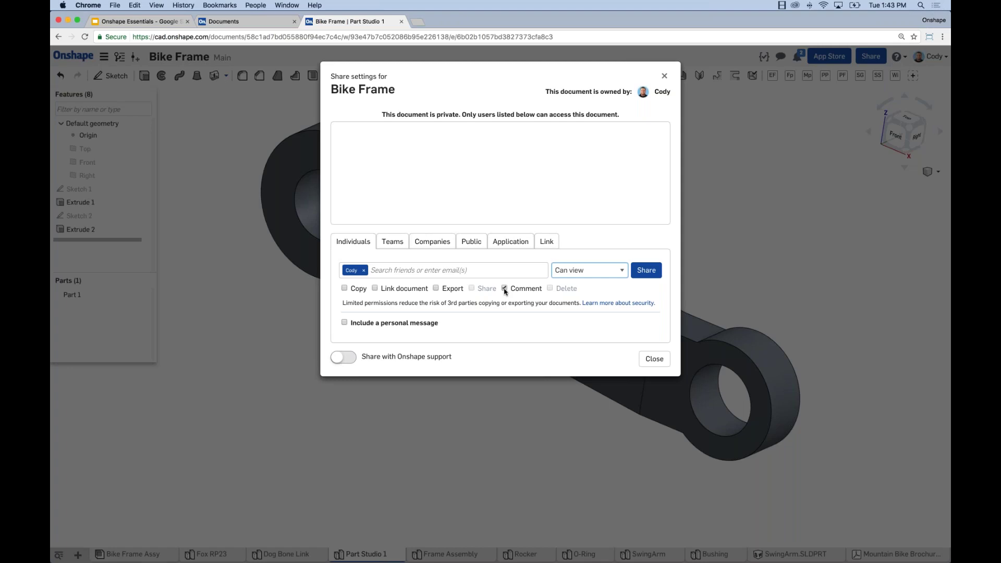
Step: Give the recipient Can edit permission, share the Bike Frame document and close the share settings
{"action": "left_click", "coordinate": [567, 269]}
{"action": "left_click", "coordinate": [567, 260]}
{"action": "left_click", "coordinate": [647, 270]}
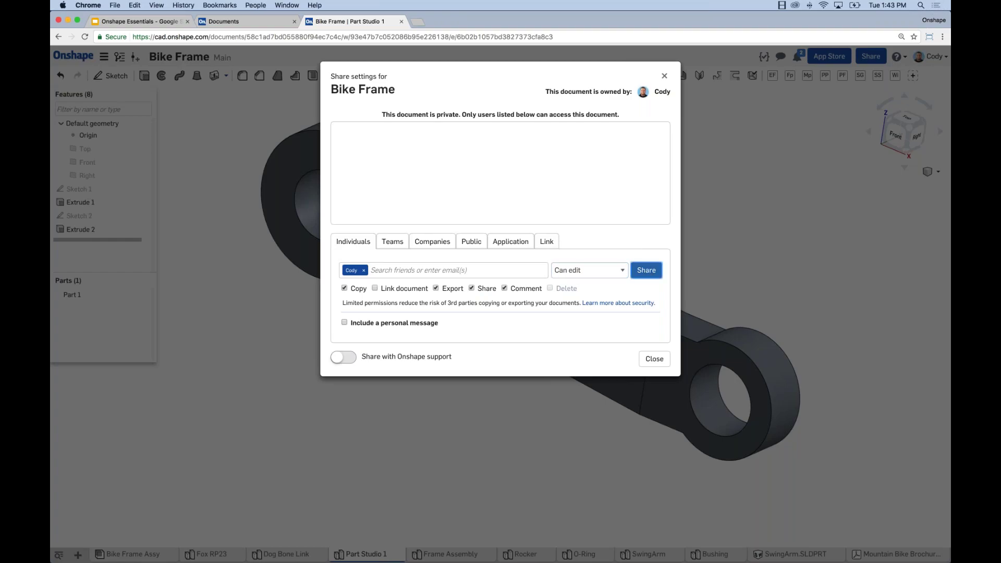
{"action": "left_click", "coordinate": [654, 359]}
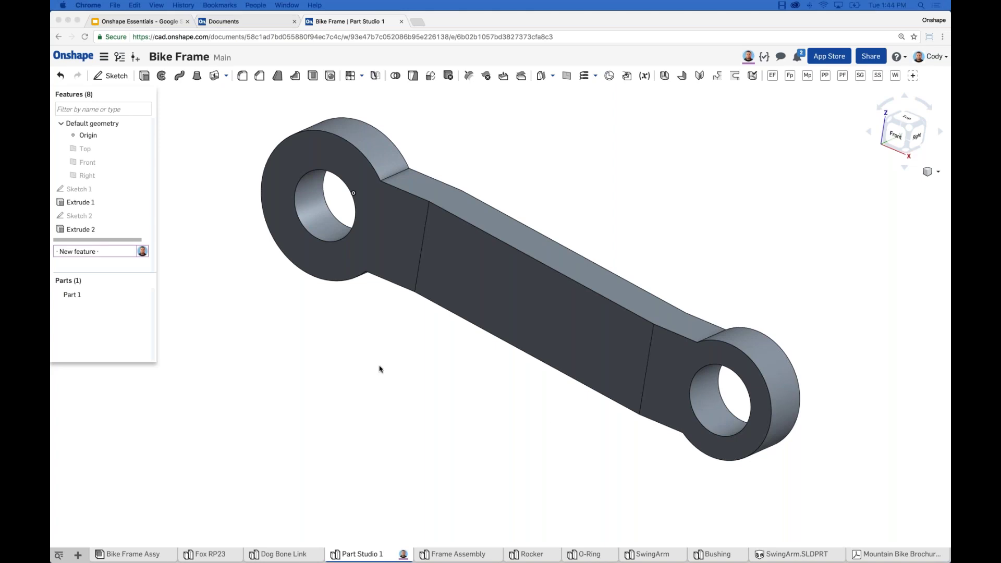
Step: Check the collaborator's markers on the new feature in the feature list and on Part Studio 1
{"action": "left_click", "coordinate": [217, 295]}
{"action": "mouse_move", "coordinate": [115, 253]}
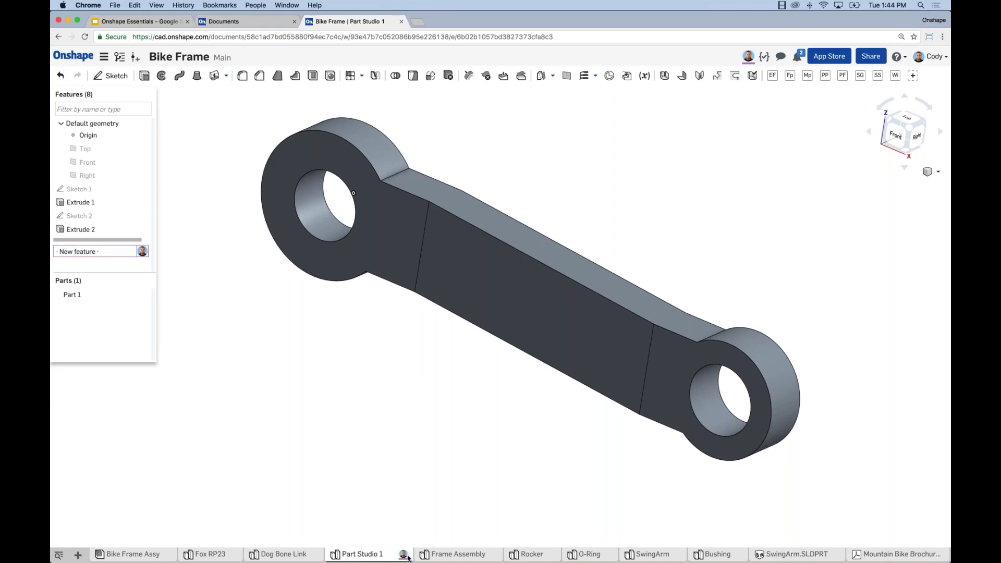
{"action": "mouse_move", "coordinate": [403, 556]}
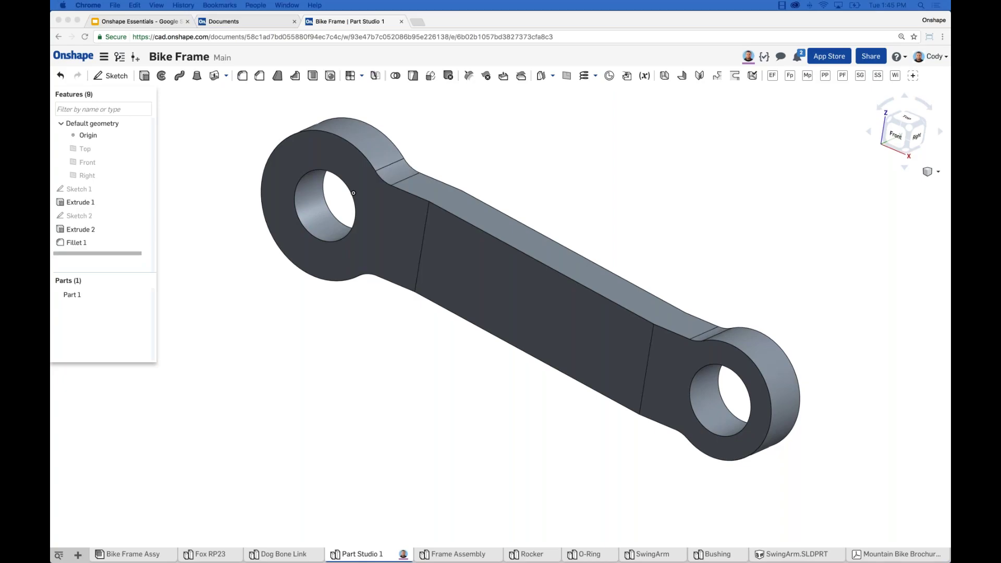
{"action": "left_click", "coordinate": [551, 422]}
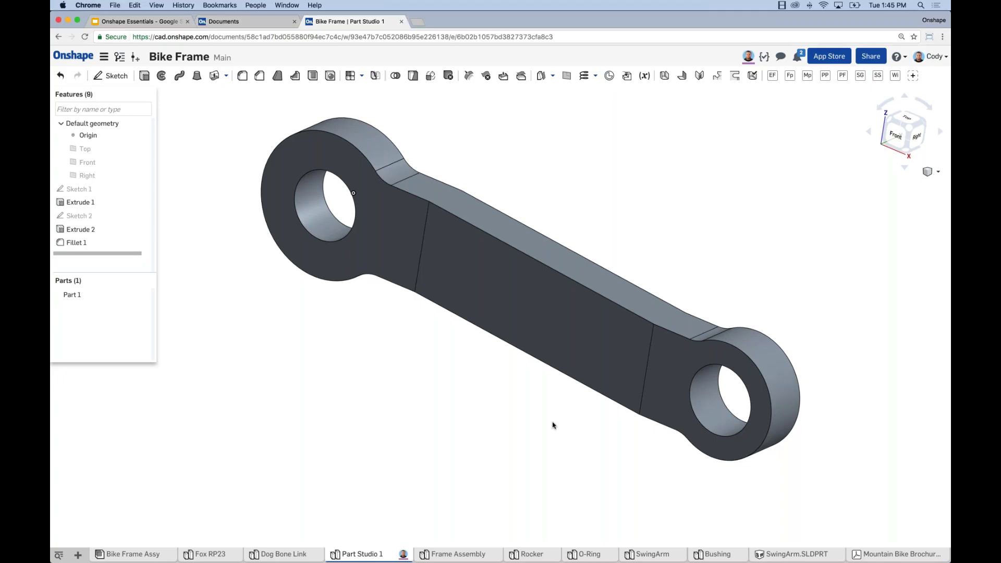
{"action": "right_click_drag", "start_coordinate": [534, 423], "coordinate": [427, 255]}
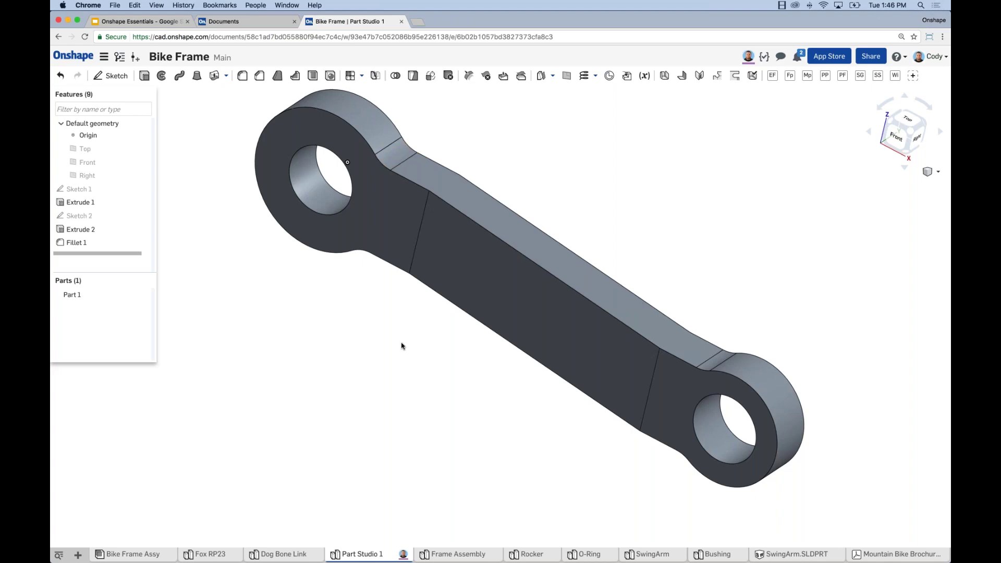
{"action": "middle_click_drag", "start_coordinate": [403, 343], "coordinate": [397, 344]}
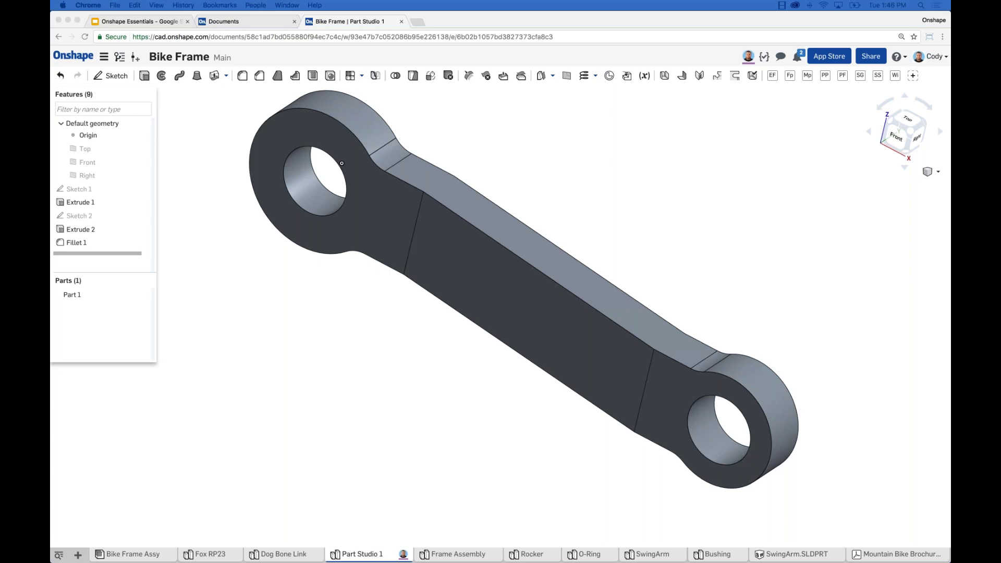
{"action": "left_click", "coordinate": [341, 163]}
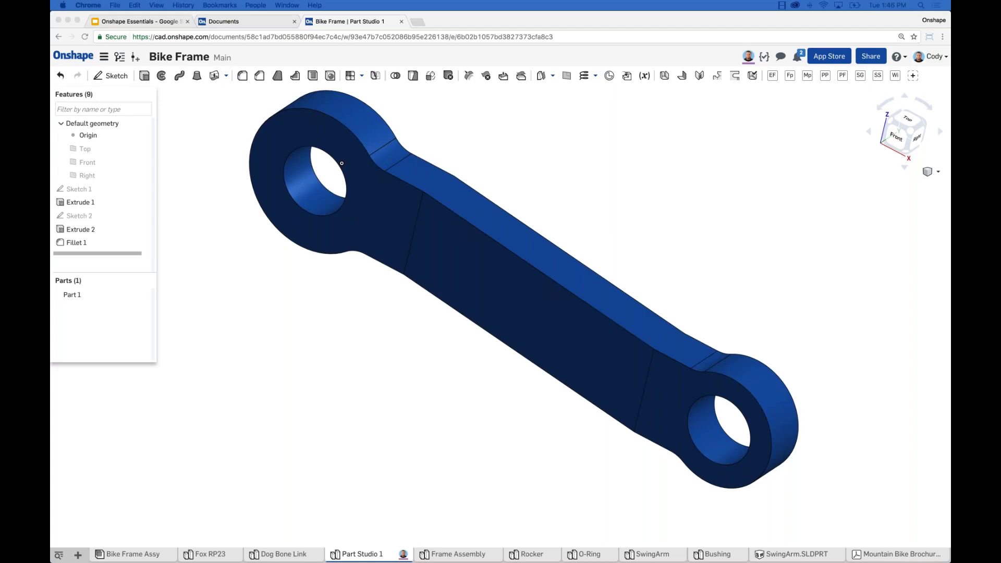
{"action": "middle_click_drag", "start_coordinate": [571, 217], "coordinate": [590, 241]}
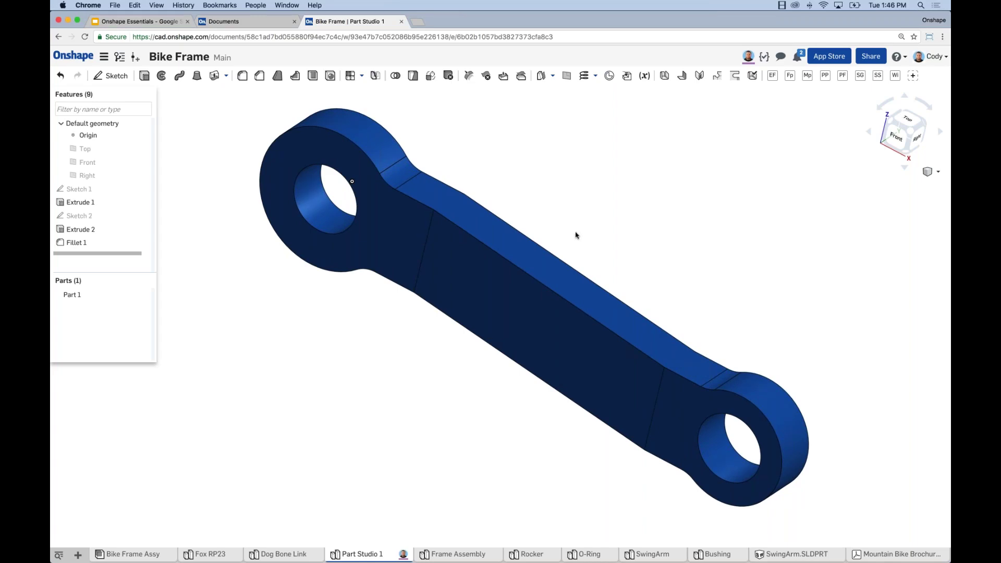
{"action": "middle_click_drag", "start_coordinate": [540, 239], "coordinate": [542, 241]}
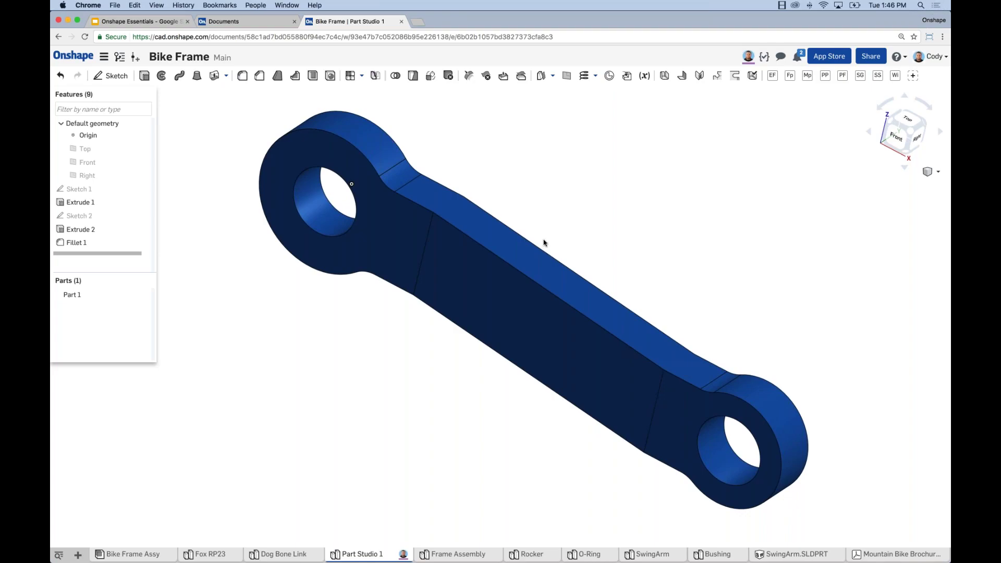
{"action": "middle_click_drag", "start_coordinate": [571, 215], "coordinate": [563, 214]}
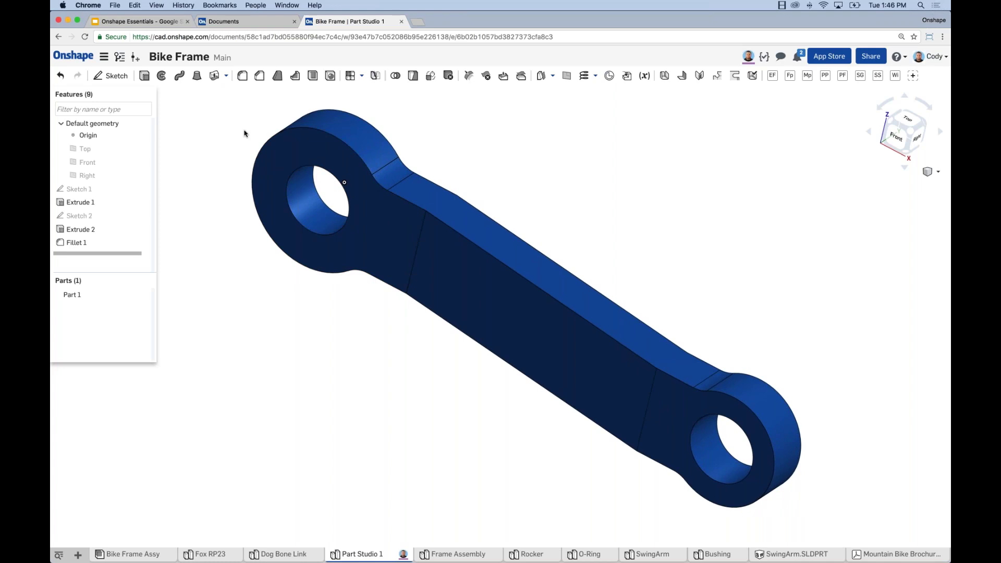
{"action": "middle_click_drag", "start_coordinate": [239, 149], "coordinate": [241, 146]}
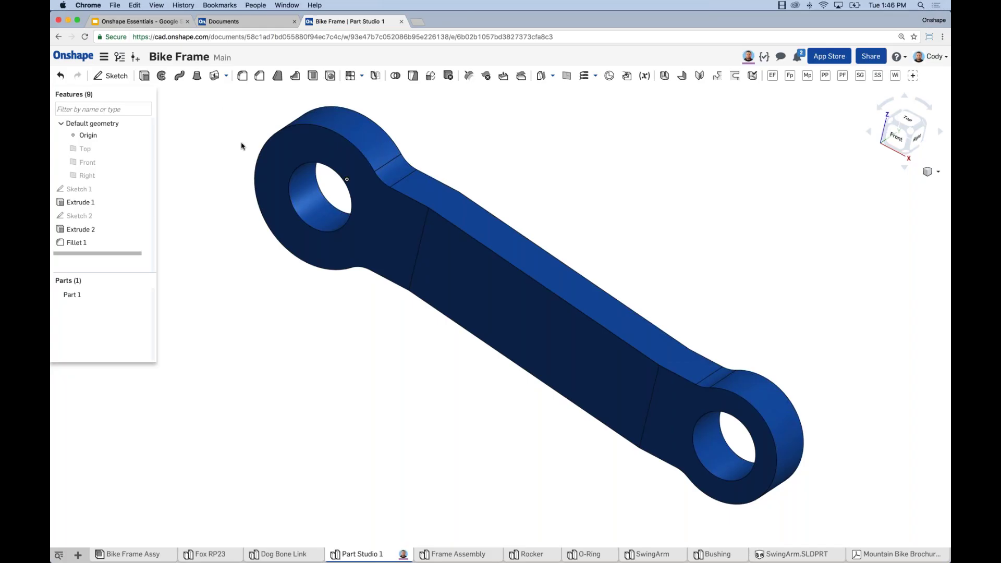
Step: Open the document's versions and history, expand the Main changes and review the options for the Fillet 1 insertion entry
{"action": "left_click", "coordinate": [120, 57]}
{"action": "left_click", "coordinate": [168, 166]}
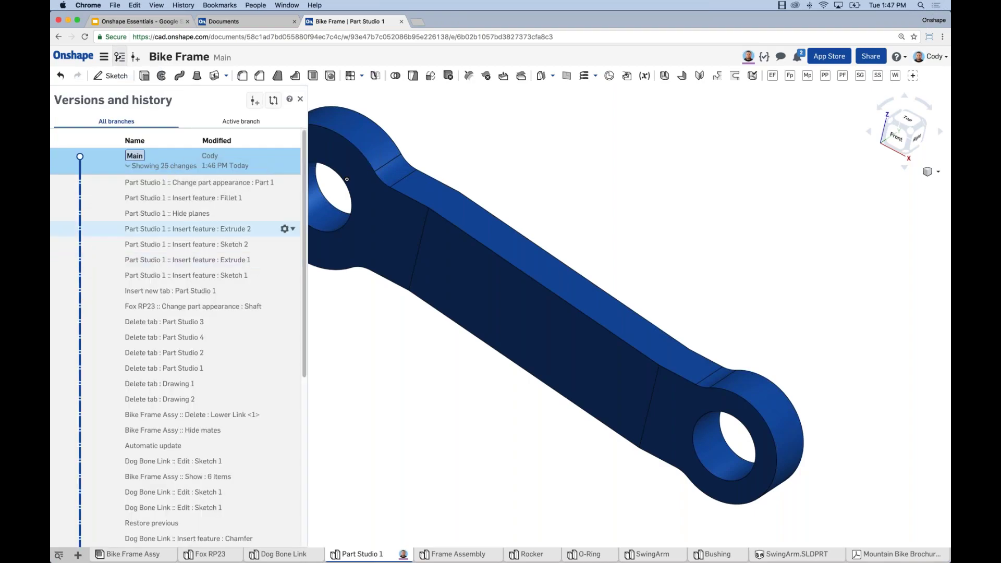
{"action": "mouse_move", "coordinate": [306, 191]}
{"action": "left_mouse_down"}
{"action": "mouse_move", "coordinate": [308, 240]}
{"action": "mouse_move", "coordinate": [304, 180]}
{"action": "left_mouse_up"}
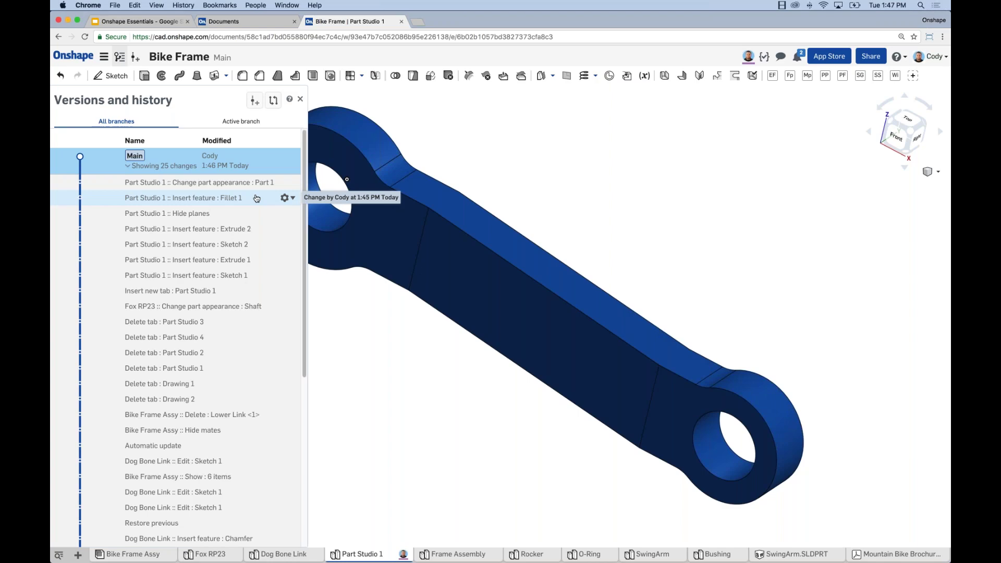
{"action": "left_click", "coordinate": [292, 198]}
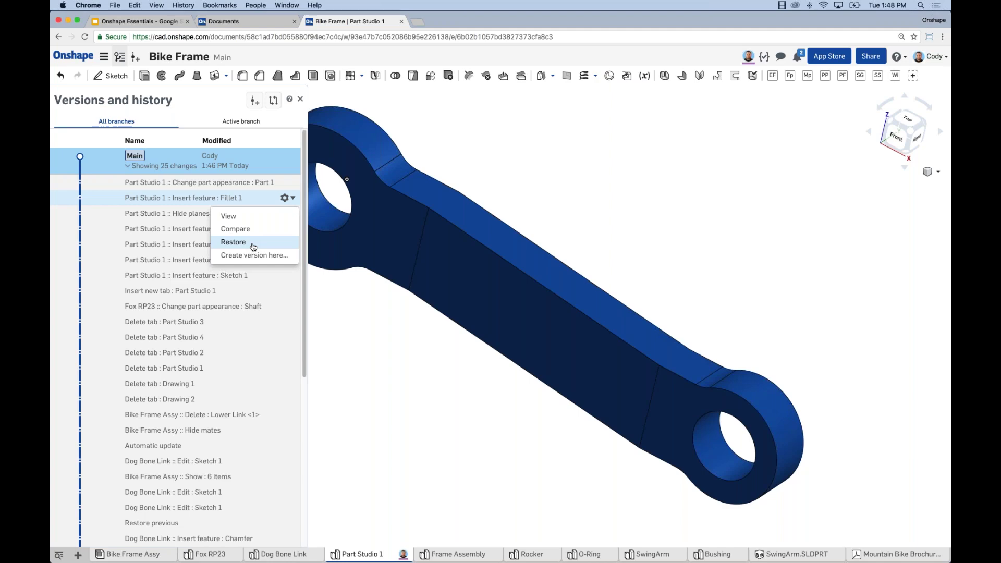
{"action": "left_click", "coordinate": [253, 243]}
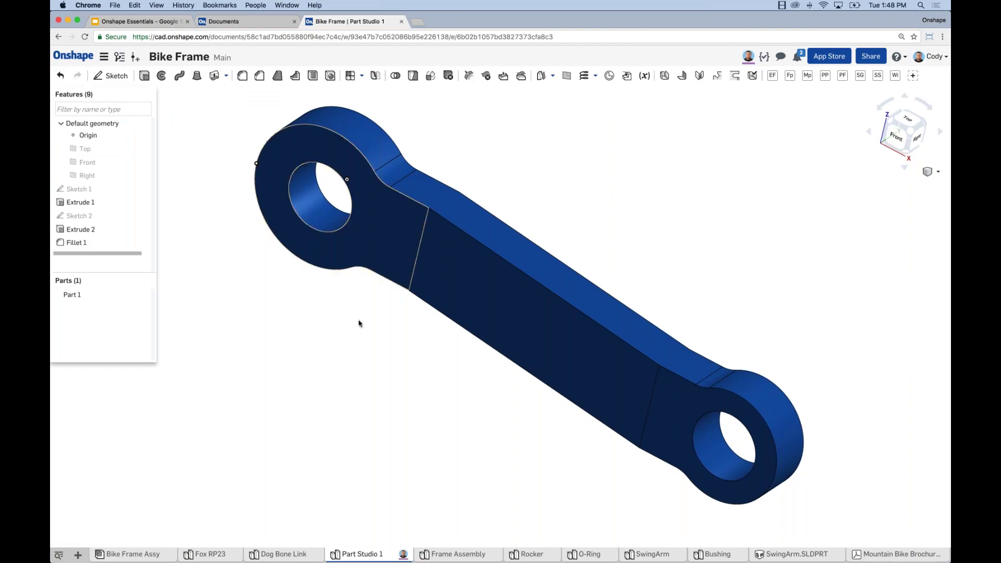
{"action": "key", "text": "Left"}
{"action": "key", "text": "Right"}
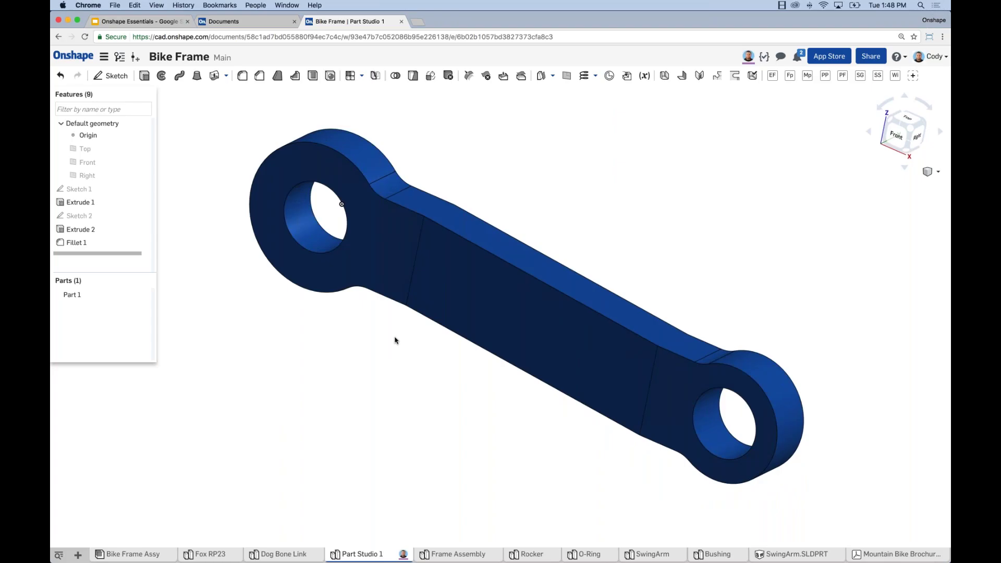
{"action": "middle_click_drag", "start_coordinate": [394, 340], "coordinate": [391, 341]}
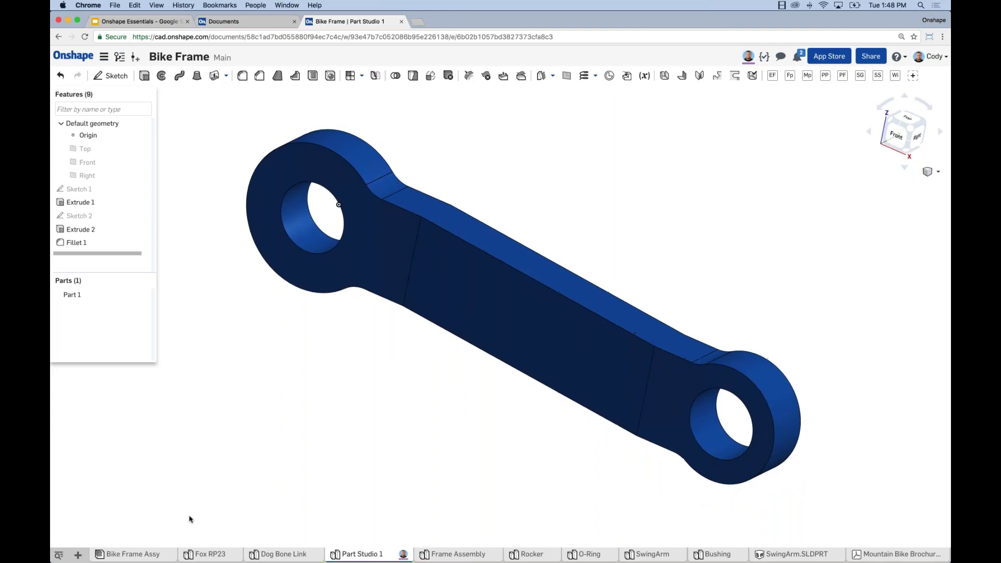
Step: Open Bike Frame Assy and insert the Lower Link part from Dog Bone Link, placing it above the frame's top tube
{"action": "left_click", "coordinate": [156, 555]}
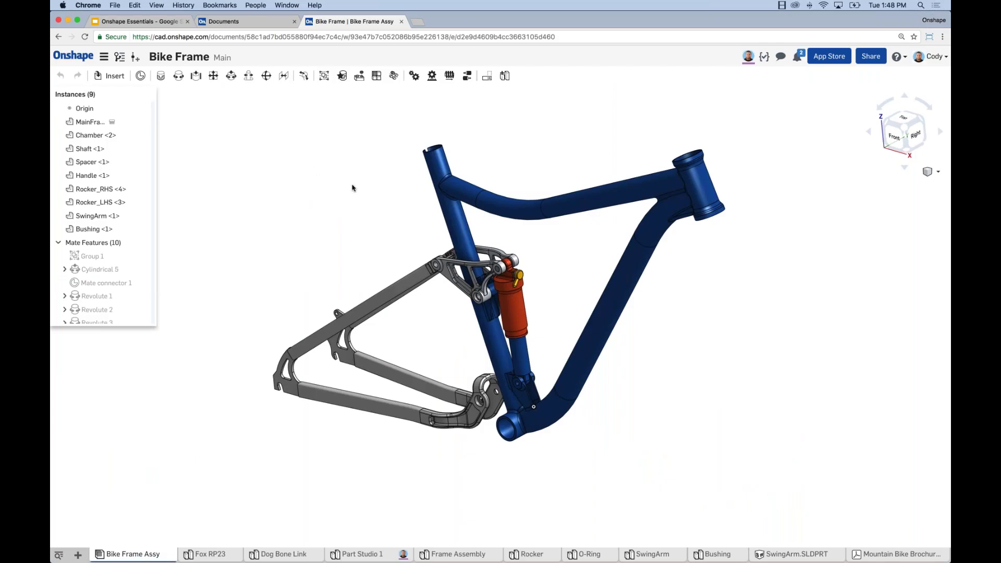
{"action": "right_click_drag", "start_coordinate": [348, 190], "coordinate": [359, 190]}
{"action": "scroll", "coordinate": [398, 219], "scroll_direction": "up", "scroll_amount": 1}
{"action": "middle_click_drag", "start_coordinate": [398, 219], "coordinate": [388, 246]}
{"action": "left_click", "coordinate": [116, 77]}
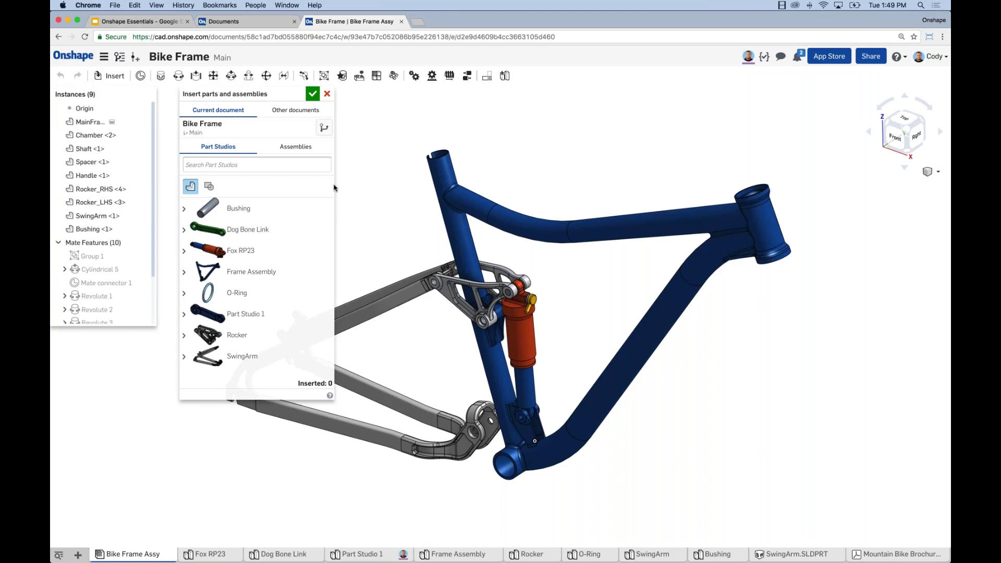
{"action": "left_click", "coordinate": [261, 230]}
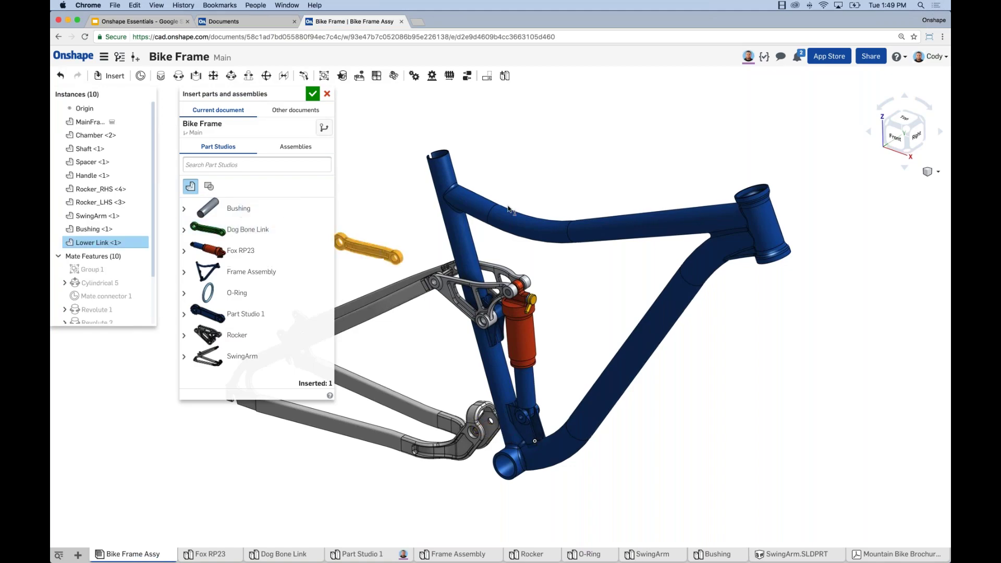
{"action": "left_click", "coordinate": [586, 176]}
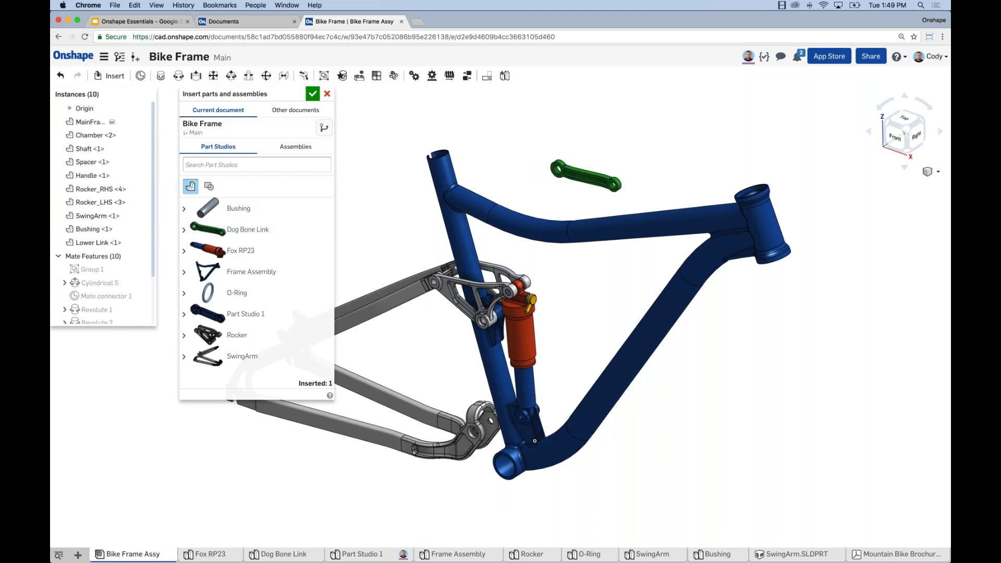
{"action": "left_click", "coordinate": [314, 95]}
Step: Test the inserted link's free movement above the frame and view the unmated assembly from several sides
{"action": "right_click_drag", "start_coordinate": [477, 152], "coordinate": [502, 160]}
{"action": "left_click_drag", "start_coordinate": [583, 178], "coordinate": [613, 170]}
{"action": "left_click", "coordinate": [599, 180]}
{"action": "left_click", "coordinate": [646, 156]}
{"action": "right_click_drag", "start_coordinate": [645, 156], "coordinate": [640, 195]}
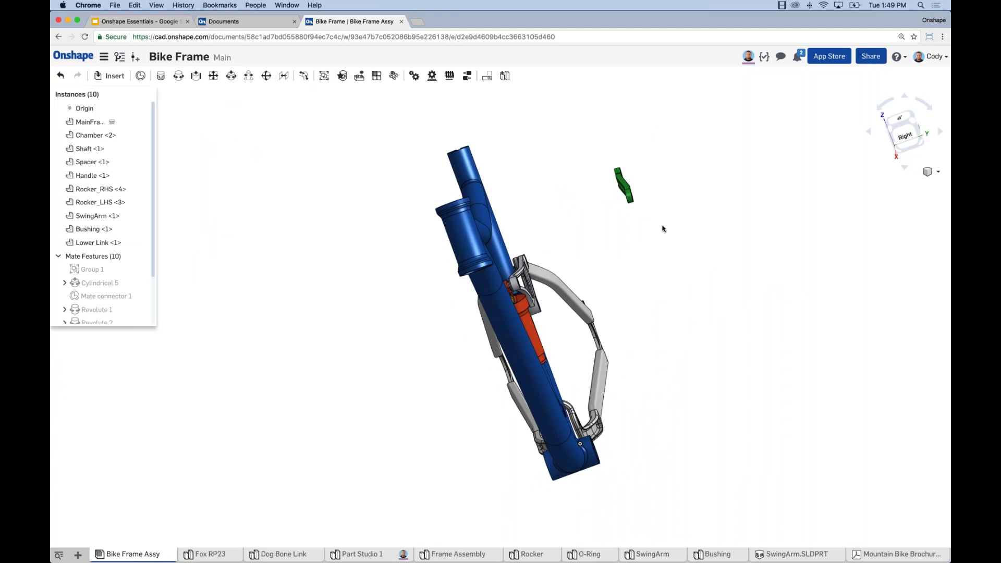
{"action": "right_click_drag", "start_coordinate": [668, 230], "coordinate": [644, 238]}
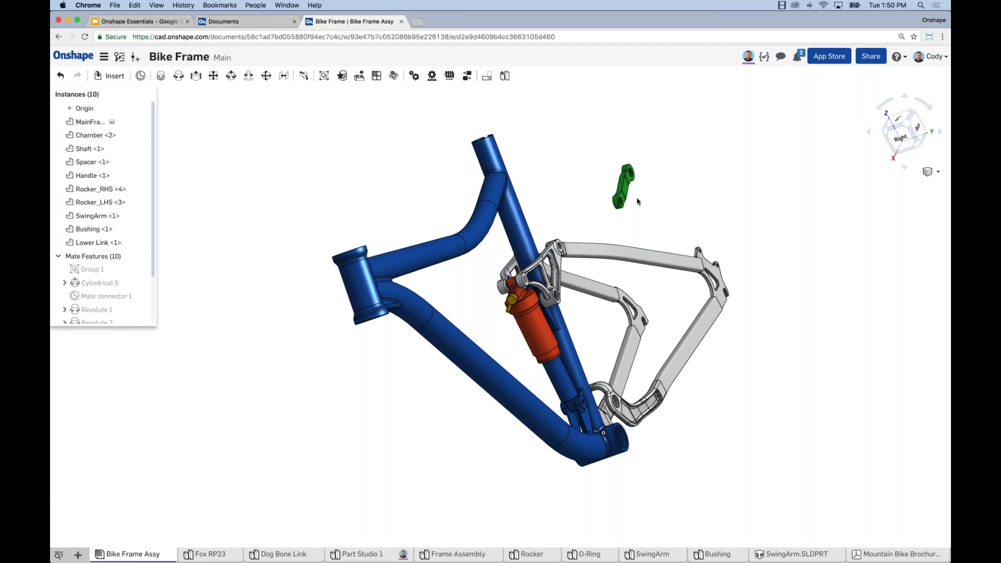
{"action": "right_click_drag", "start_coordinate": [517, 340], "coordinate": [589, 375]}
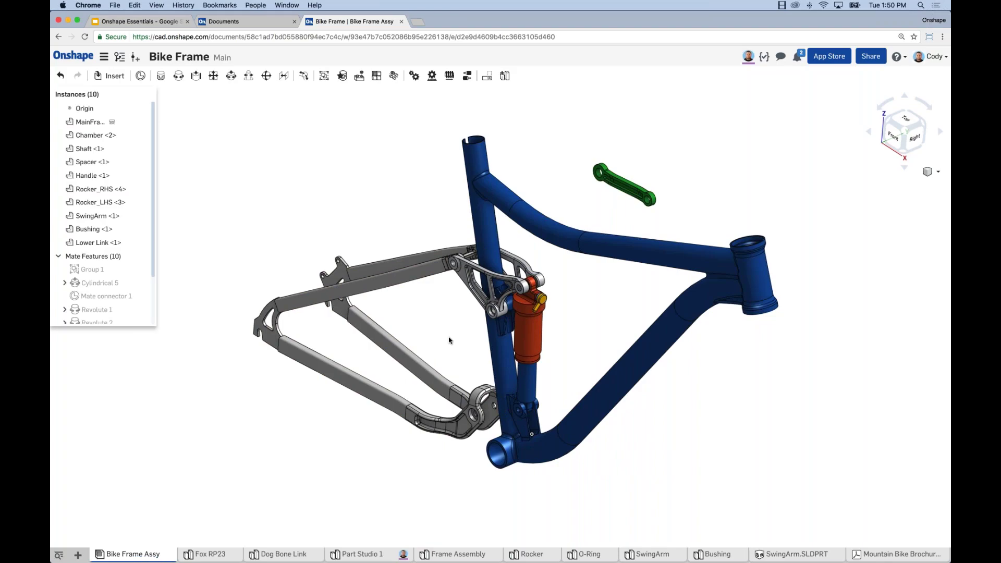
Step: Add a revolute mate between the centre of one end hole of the Lower Link and the main frame's pivot hole below the shock
{"action": "left_click", "coordinate": [178, 77]}
{"action": "right_click_drag", "start_coordinate": [417, 168], "coordinate": [588, 272]}
{"action": "scroll", "coordinate": [620, 237], "scroll_direction": "up", "scroll_amount": 5}
{"action": "middle_click_drag", "start_coordinate": [581, 282], "coordinate": [552, 306]}
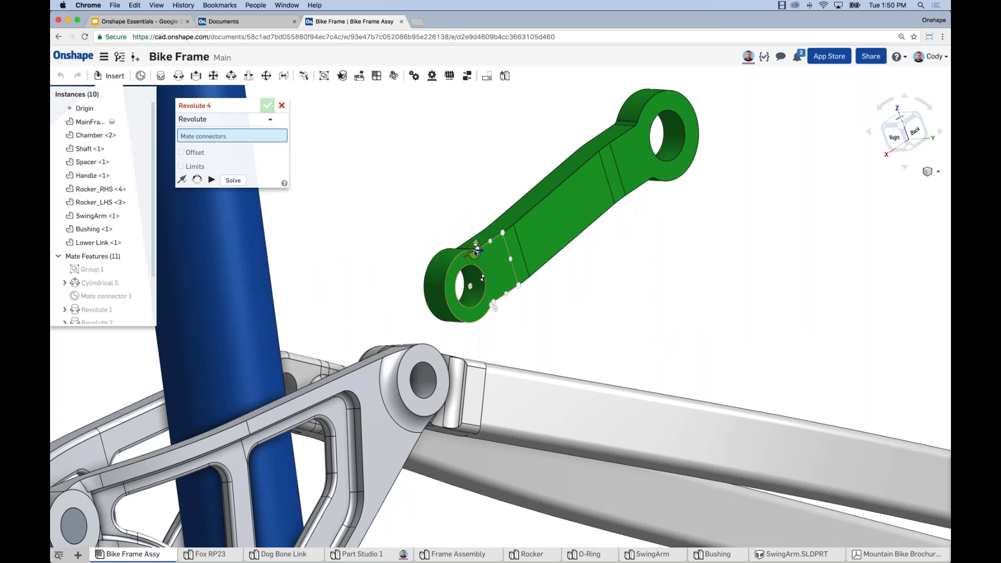
{"action": "left_click", "coordinate": [470, 286]}
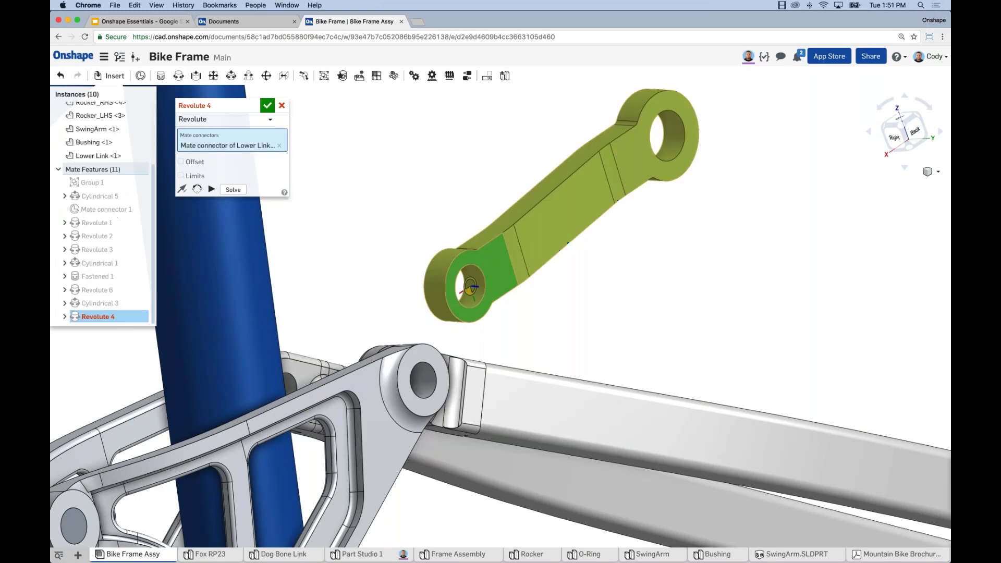
{"action": "scroll", "coordinate": [583, 342], "scroll_direction": "down", "scroll_amount": 5}
{"action": "right_click_drag", "start_coordinate": [538, 302], "coordinate": [610, 373]}
{"action": "middle_click_drag", "start_coordinate": [610, 371], "coordinate": [649, 242]}
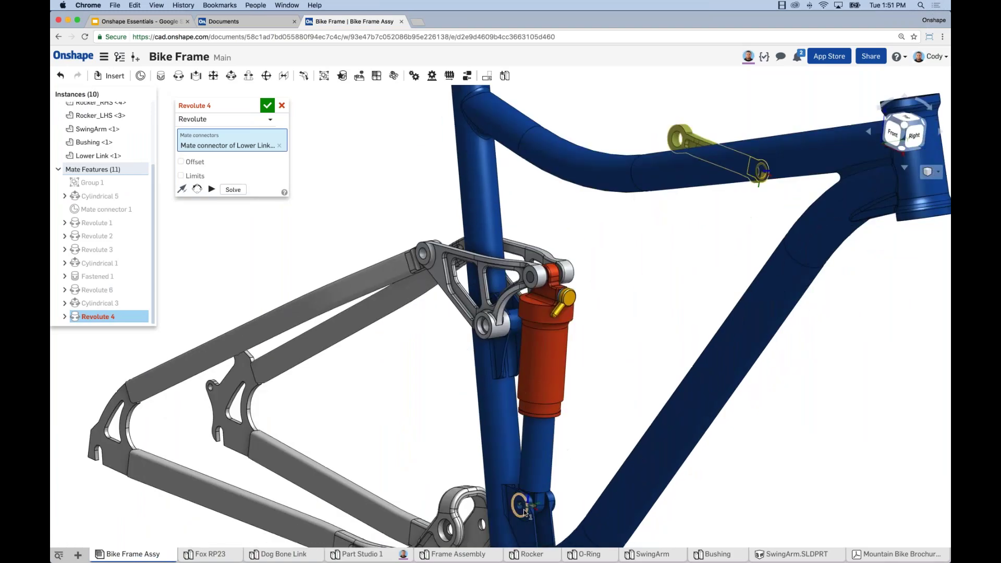
{"action": "scroll", "coordinate": [524, 512], "scroll_direction": "up", "scroll_amount": 5}
{"action": "left_click", "coordinate": [515, 513]}
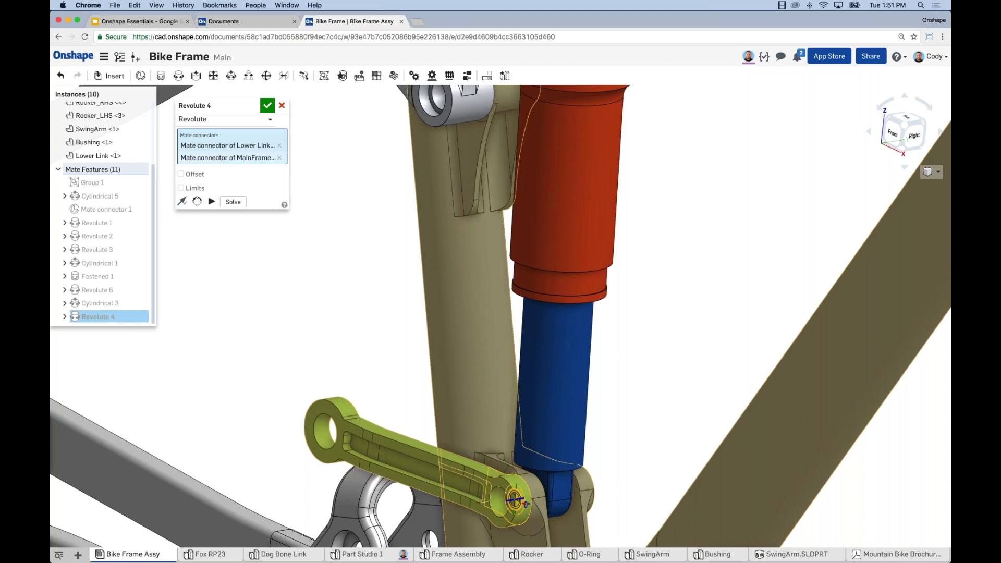
{"action": "right_click_drag", "start_coordinate": [364, 328], "coordinate": [297, 315]}
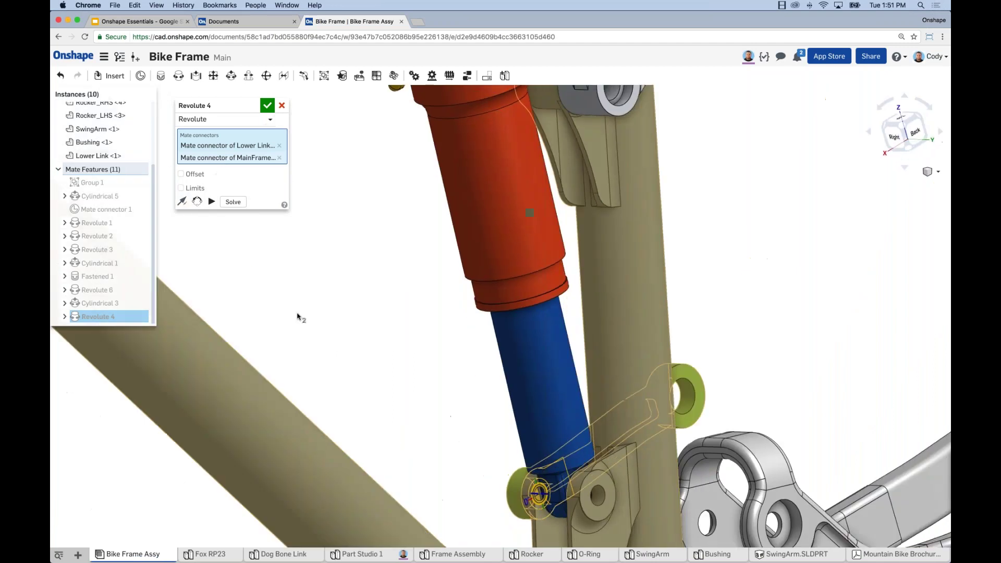
{"action": "key", "text": "Return"}
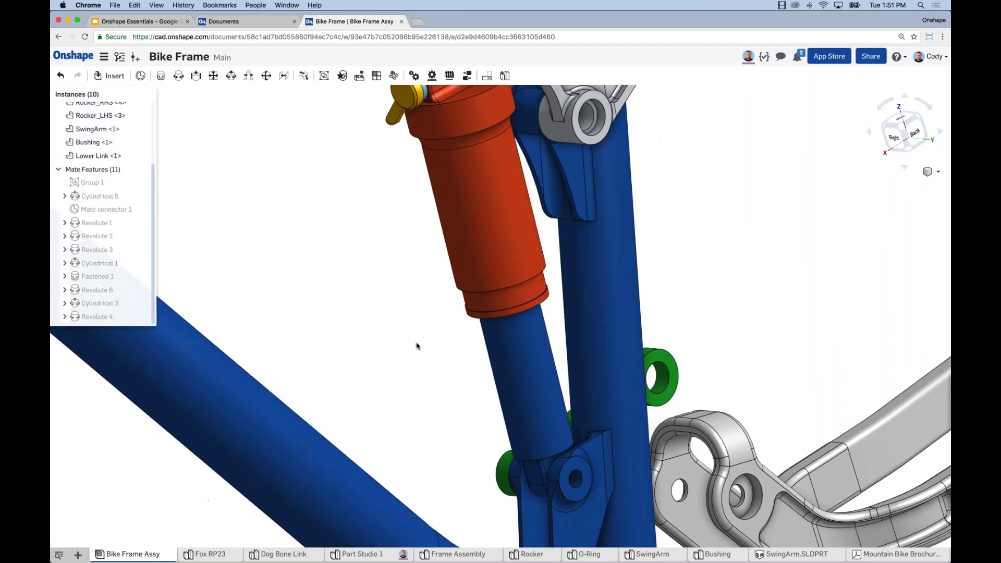
Step: Set up a second revolute mate between the Lower Link's free end hole and the swingarm's lower pivot hole
{"action": "middle_click_drag", "start_coordinate": [750, 322], "coordinate": [696, 319]}
{"action": "mouse_move", "coordinate": [697, 320]}
{"action": "right_mouse_down"}
{"action": "mouse_move", "coordinate": [690, 329]}
{"action": "mouse_move", "coordinate": [695, 317]}
{"action": "right_mouse_up"}
{"action": "middle_click_drag", "start_coordinate": [695, 317], "coordinate": [620, 279]}
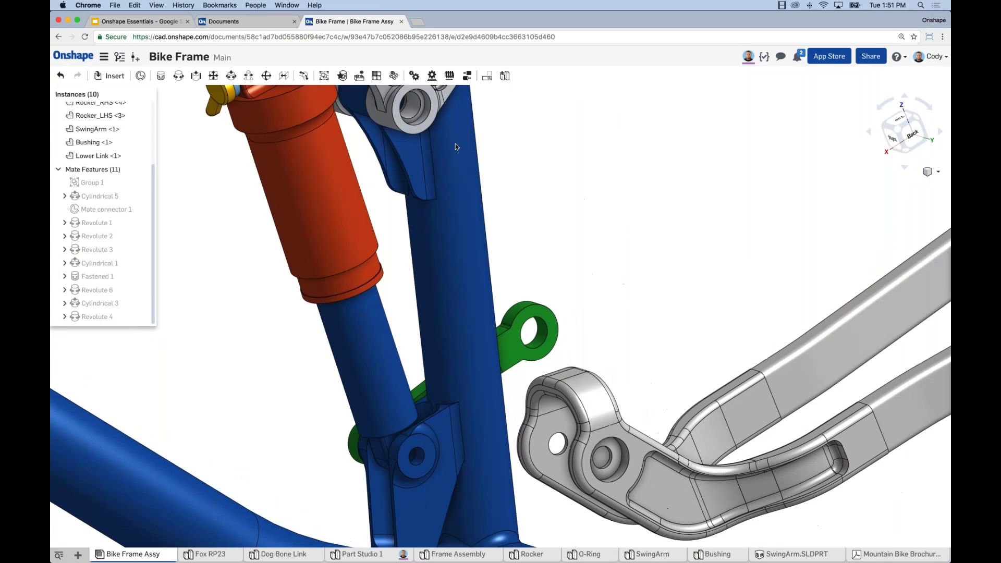
{"action": "left_click", "coordinate": [178, 75]}
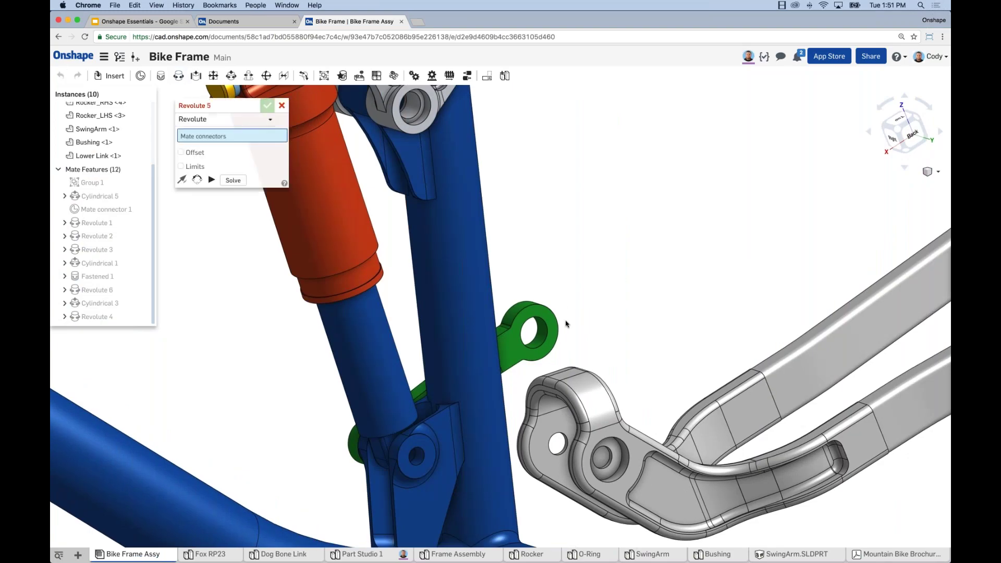
{"action": "scroll", "coordinate": [566, 324], "scroll_direction": "up", "scroll_amount": 3}
{"action": "left_click", "coordinate": [501, 344]}
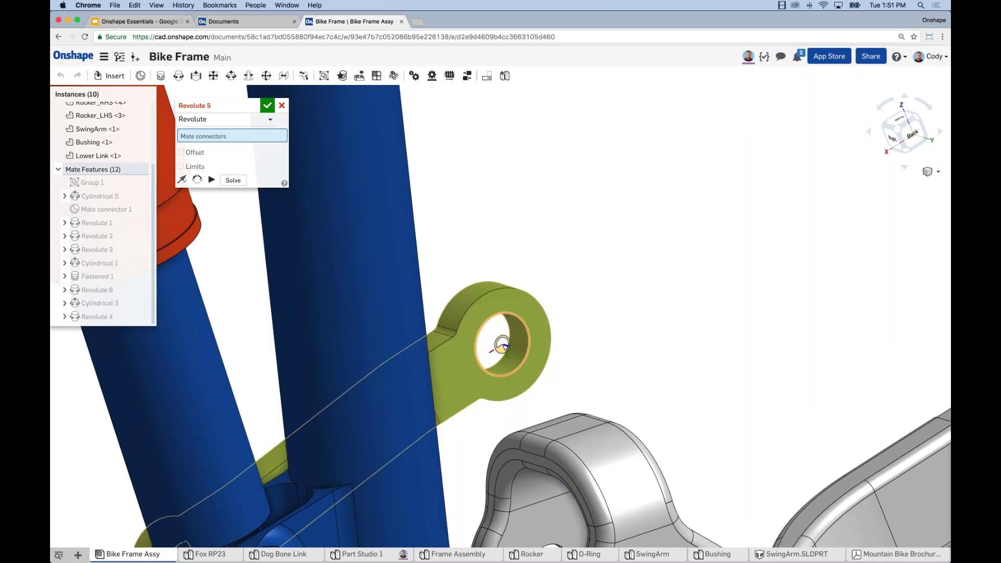
{"action": "scroll", "coordinate": [501, 344], "scroll_direction": "down", "scroll_amount": 3}
{"action": "right_click_drag", "start_coordinate": [541, 339], "coordinate": [365, 474]}
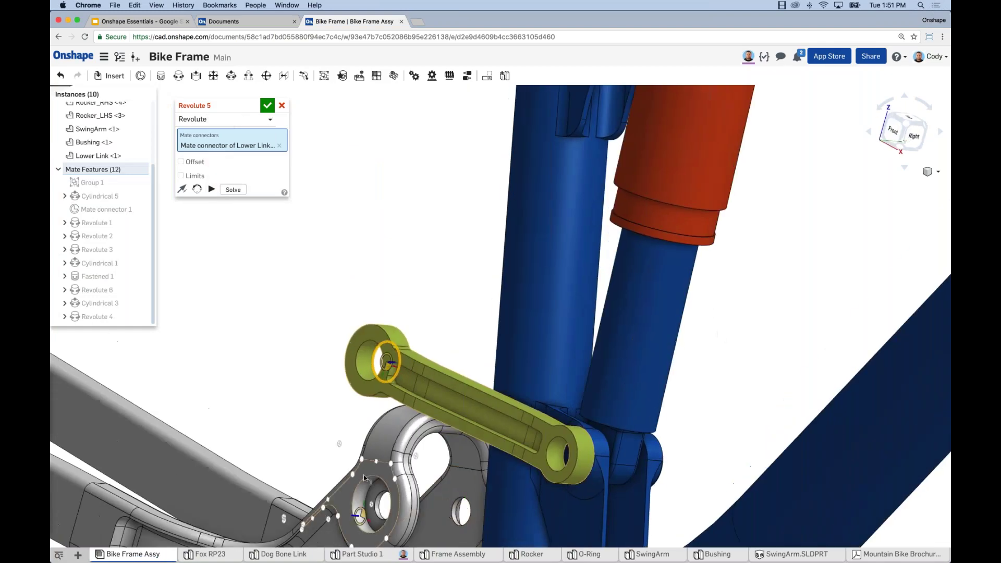
{"action": "left_click", "coordinate": [359, 515]}
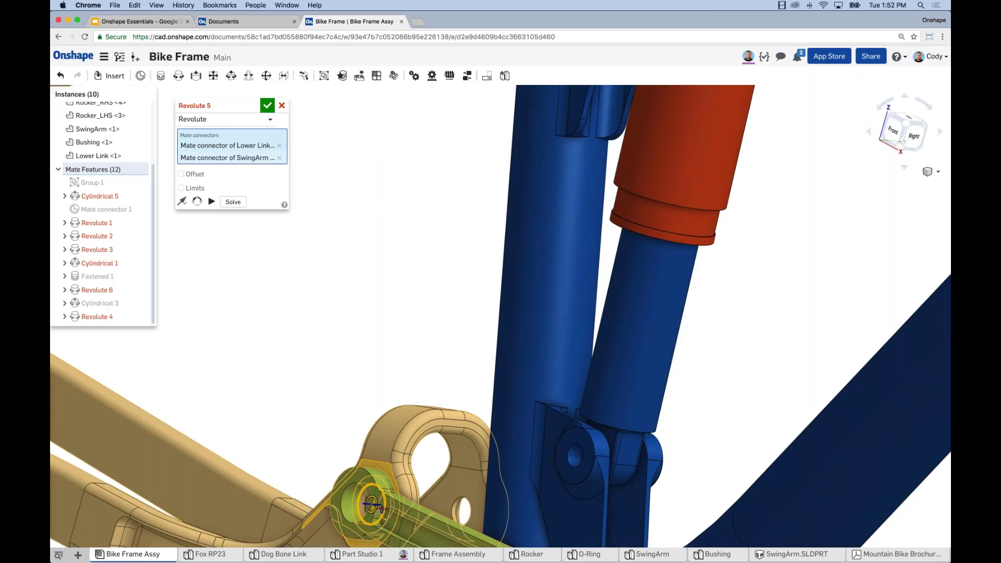
Step: Change the link-to-swingarm mate type to cylindrical and accept the mate
{"action": "left_click", "coordinate": [269, 119]}
{"action": "left_click", "coordinate": [198, 148]}
{"action": "left_click", "coordinate": [267, 105]}
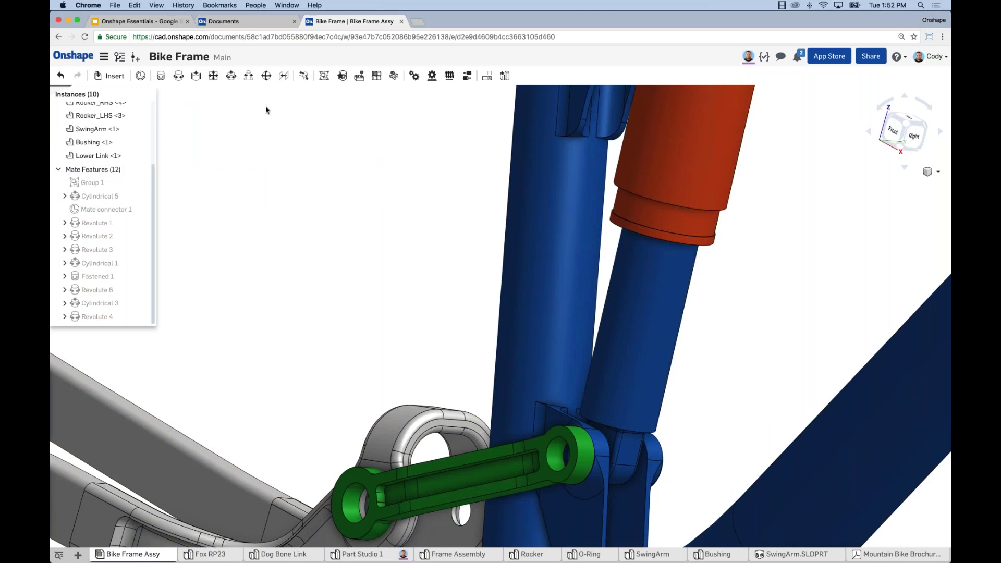
Step: Test the suspension's motion by moving the swingarm, checking the mated link from both sides of the frame
{"action": "scroll", "coordinate": [349, 259], "scroll_direction": "down", "scroll_amount": 6}
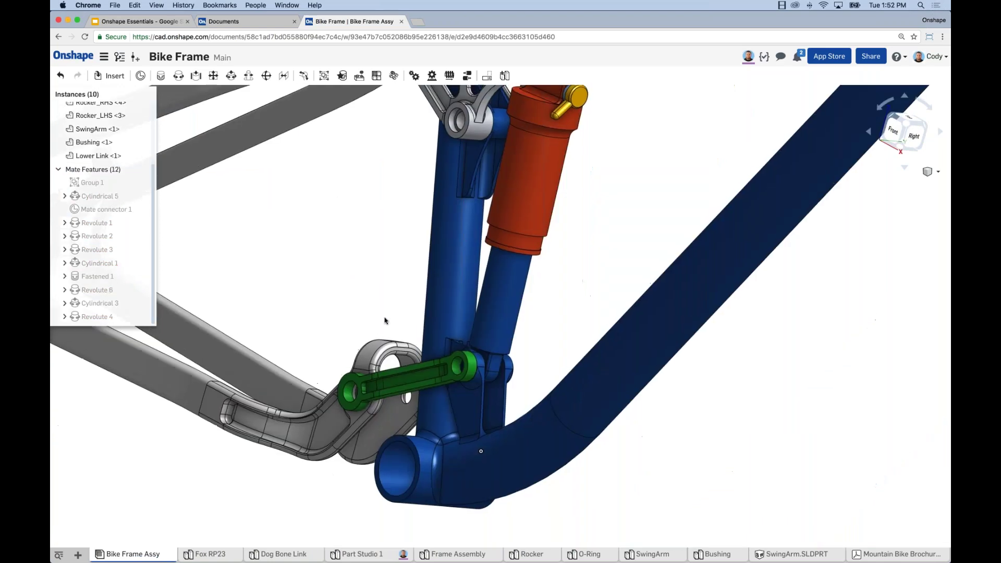
{"action": "scroll", "coordinate": [387, 319], "scroll_direction": "down", "scroll_amount": 10}
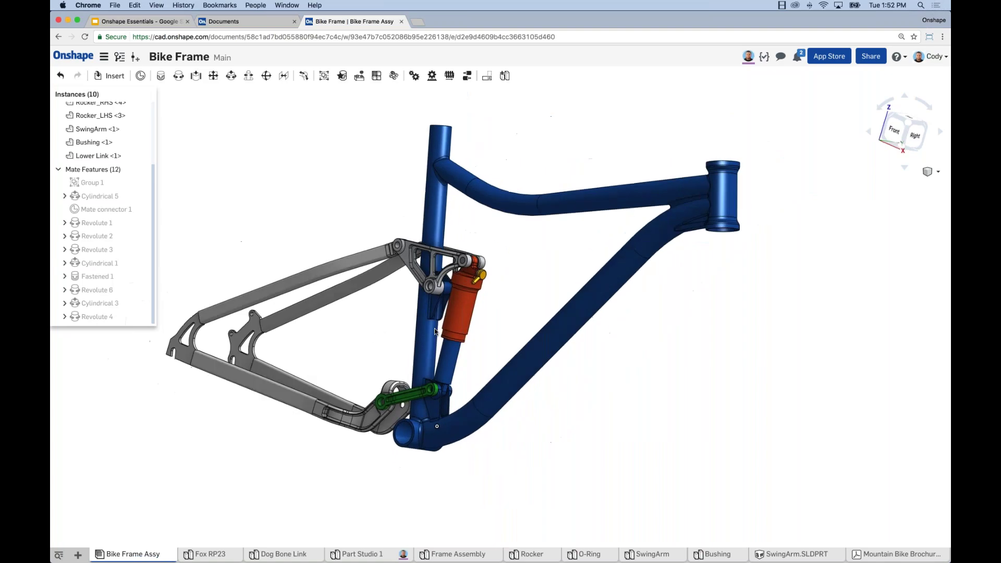
{"action": "right_click_drag", "start_coordinate": [435, 331], "coordinate": [339, 354]}
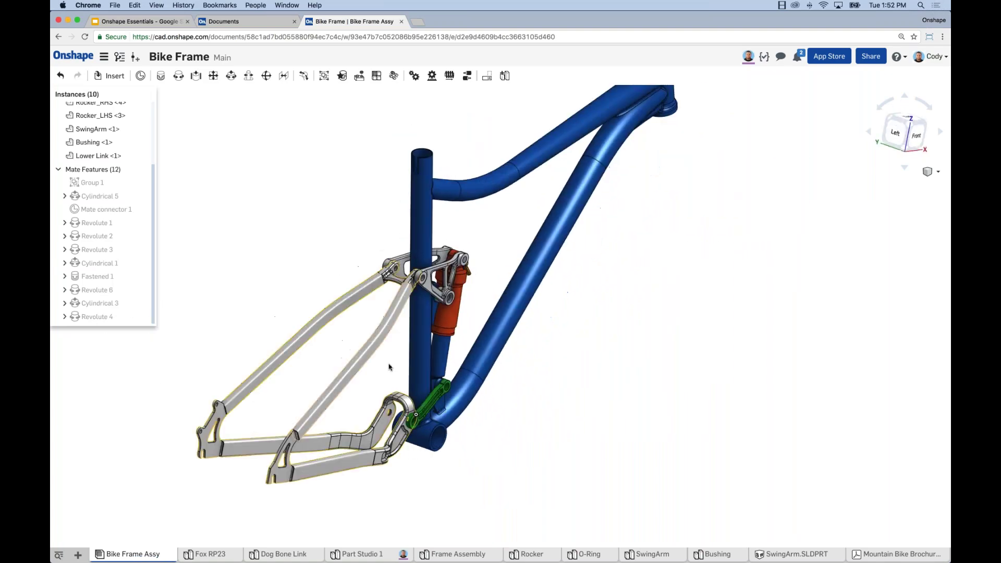
{"action": "scroll", "coordinate": [421, 366], "scroll_direction": "down", "scroll_amount": 1}
{"action": "middle_click_drag", "start_coordinate": [422, 366], "coordinate": [414, 376]}
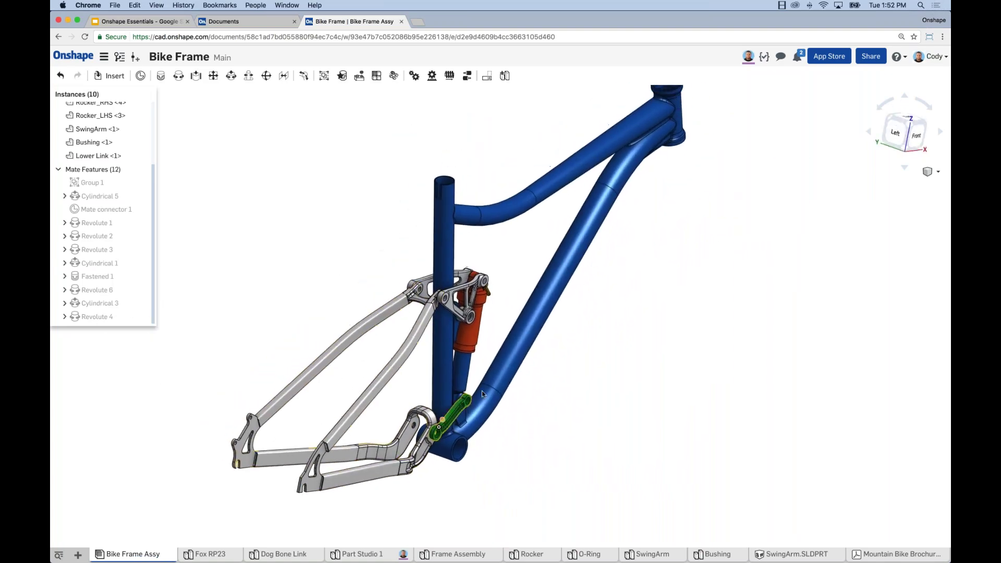
{"action": "left_click_drag", "start_coordinate": [419, 414], "coordinate": [311, 308]}
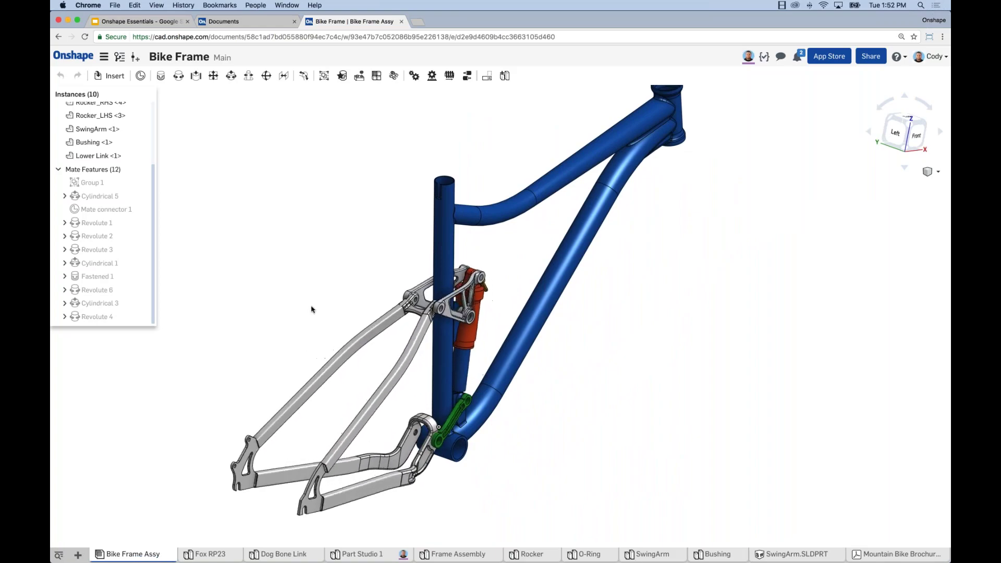
{"action": "right_click_drag", "start_coordinate": [283, 274], "coordinate": [257, 302]}
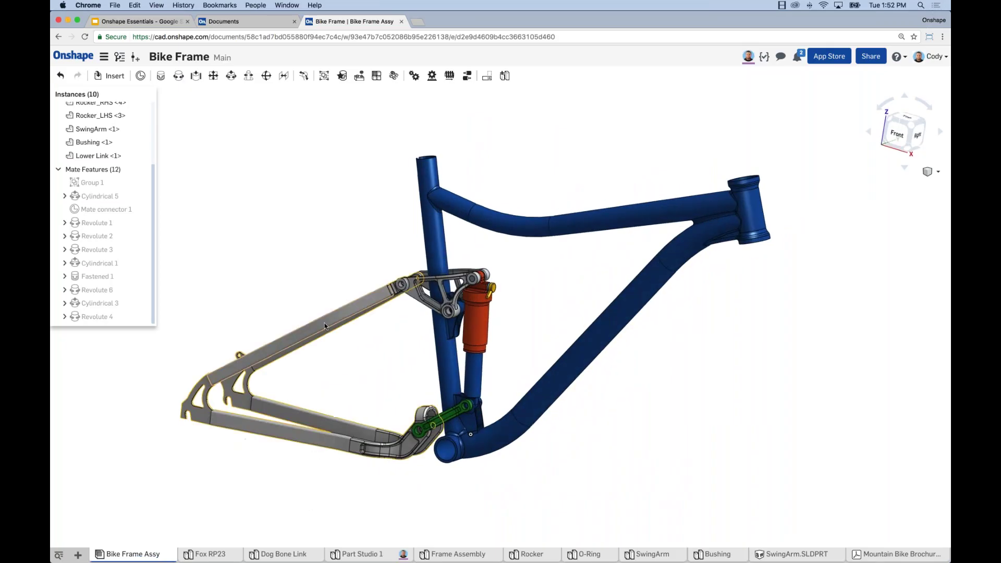
{"action": "mouse_move", "coordinate": [326, 316]}
{"action": "left_mouse_down"}
{"action": "mouse_move", "coordinate": [330, 339]}
{"action": "mouse_move", "coordinate": [334, 330]}
{"action": "left_mouse_up"}
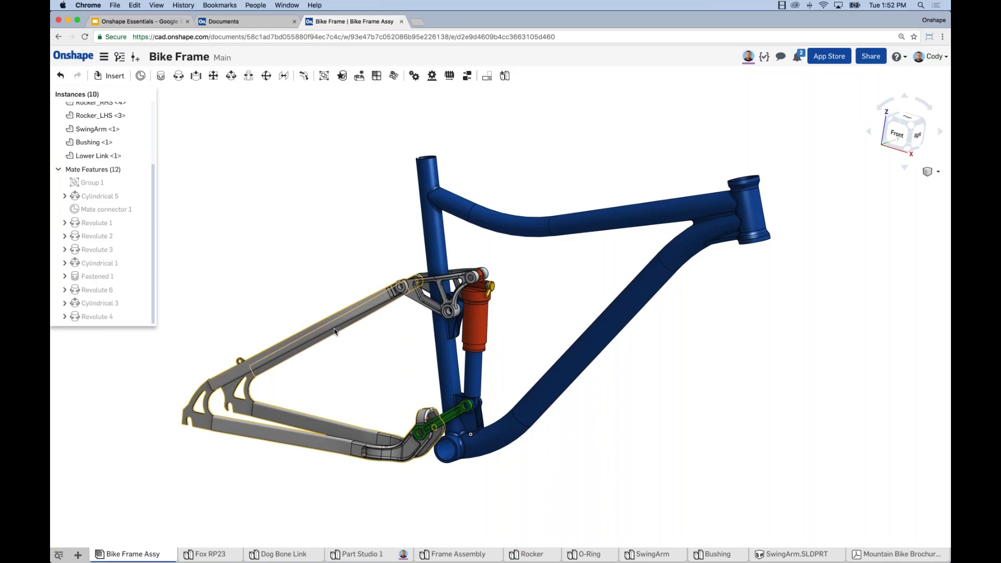
{"action": "scroll", "coordinate": [152, 287], "scroll_direction": "down", "scroll_amount": 1}
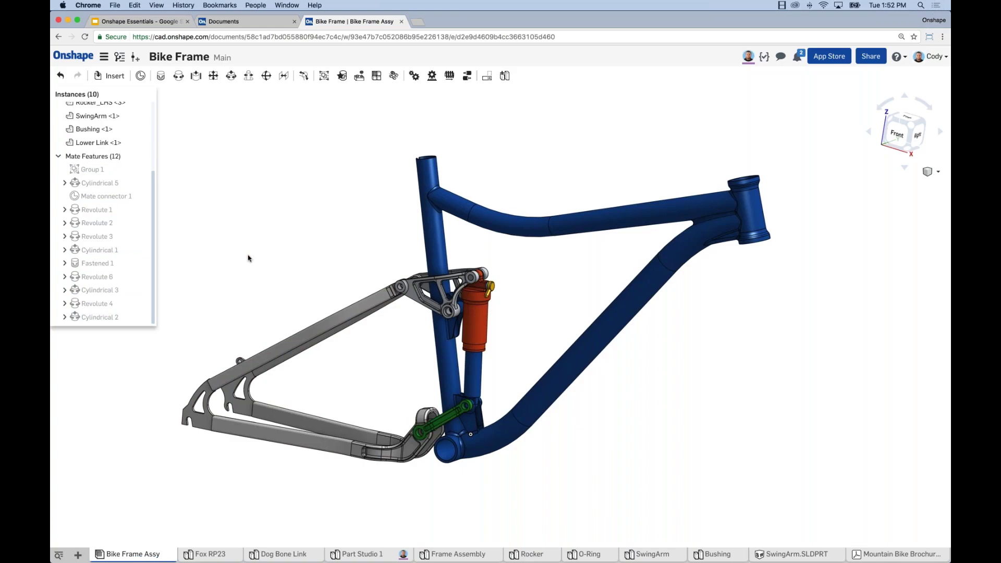
{"action": "right_click_drag", "start_coordinate": [338, 291], "coordinate": [320, 311]}
{"action": "scroll", "coordinate": [361, 314], "scroll_direction": "up", "scroll_amount": 3}
{"action": "middle_click_drag", "start_coordinate": [386, 338], "coordinate": [377, 342]}
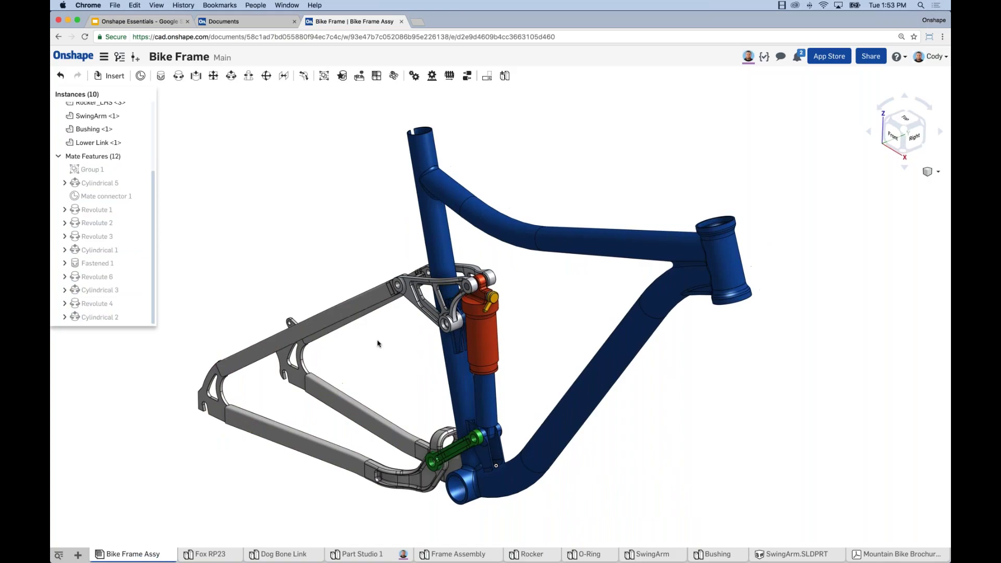
{"action": "right_click_drag", "start_coordinate": [358, 364], "coordinate": [355, 282]}
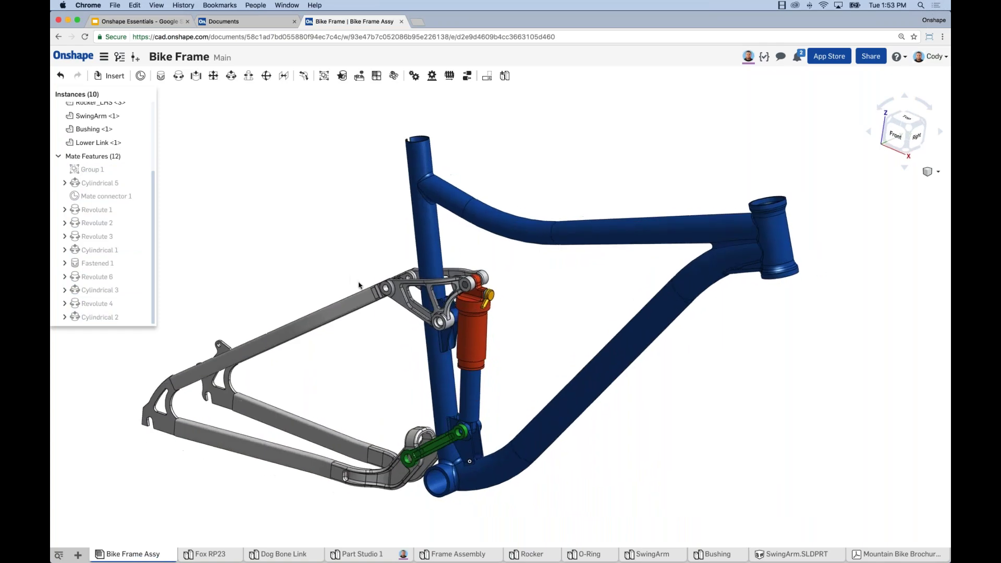
{"action": "middle_click_drag", "start_coordinate": [348, 281], "coordinate": [383, 275]}
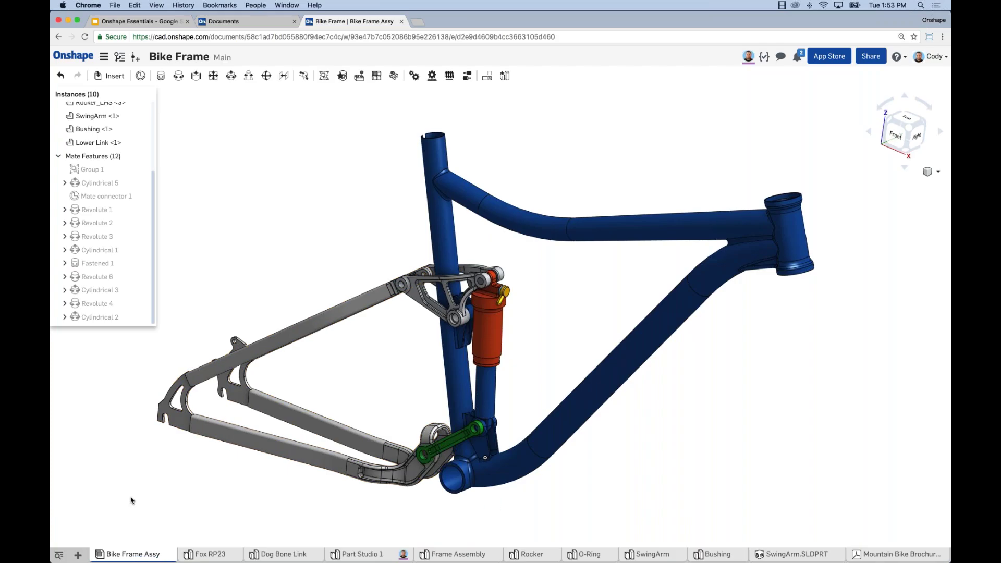
Step: Create a new drawing in the document from the ISO_A4.dwt template
{"action": "left_click", "coordinate": [78, 555]}
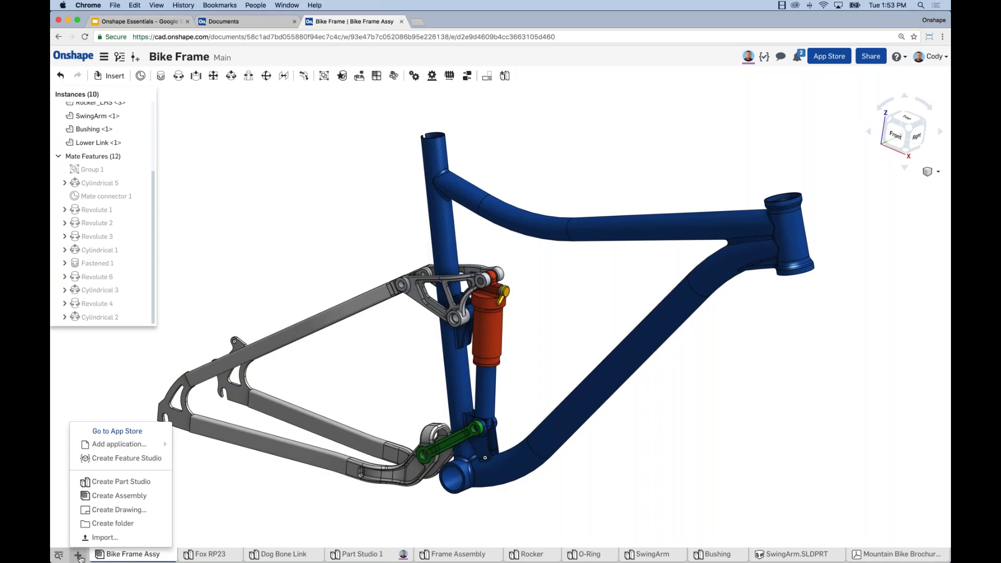
{"action": "left_click", "coordinate": [119, 510]}
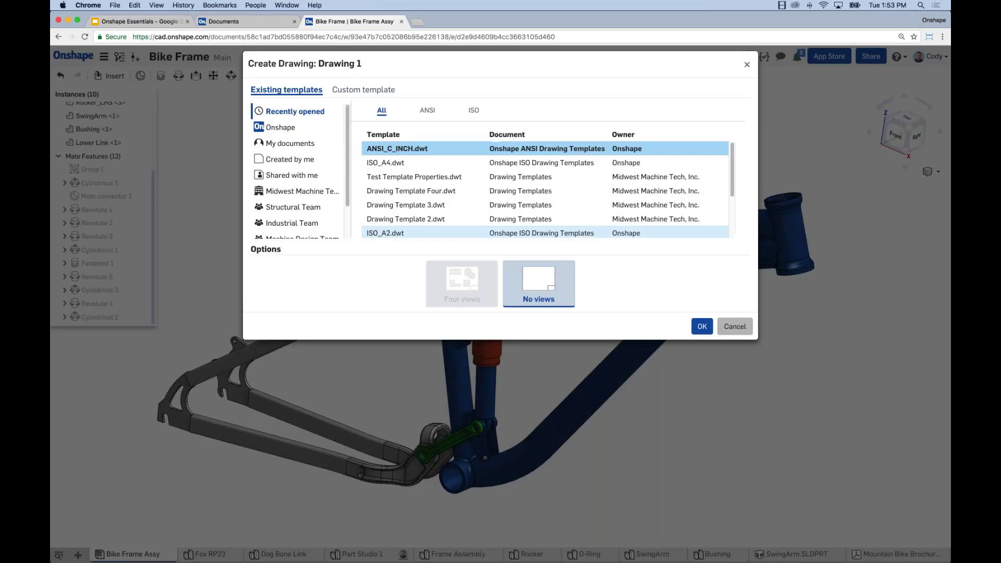
{"action": "left_click", "coordinate": [428, 163]}
{"action": "left_click", "coordinate": [703, 327]}
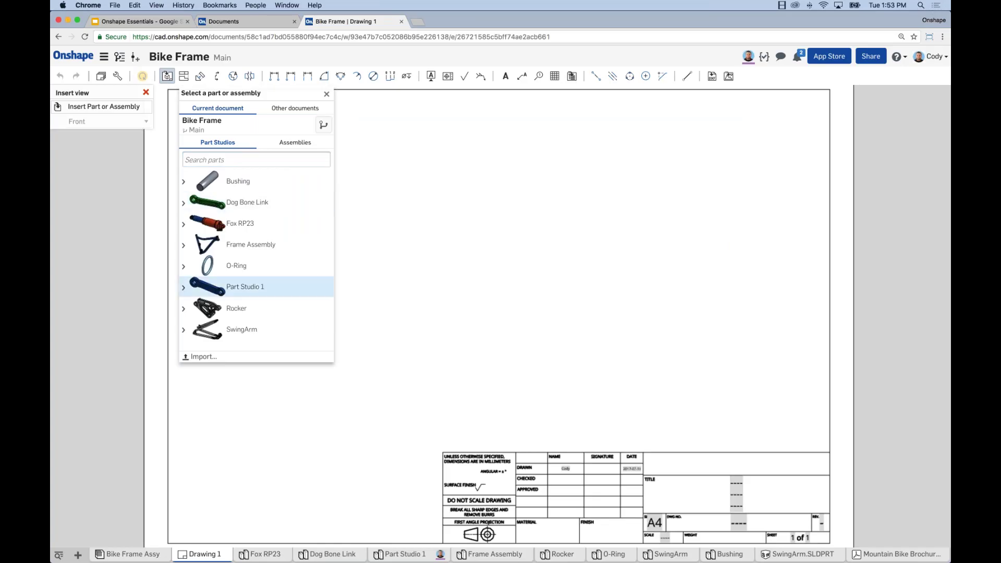
Step: Insert the Dog Bone Link's front view on the sheet and project views above it, to its side and isometrically
{"action": "left_click", "coordinate": [247, 202]}
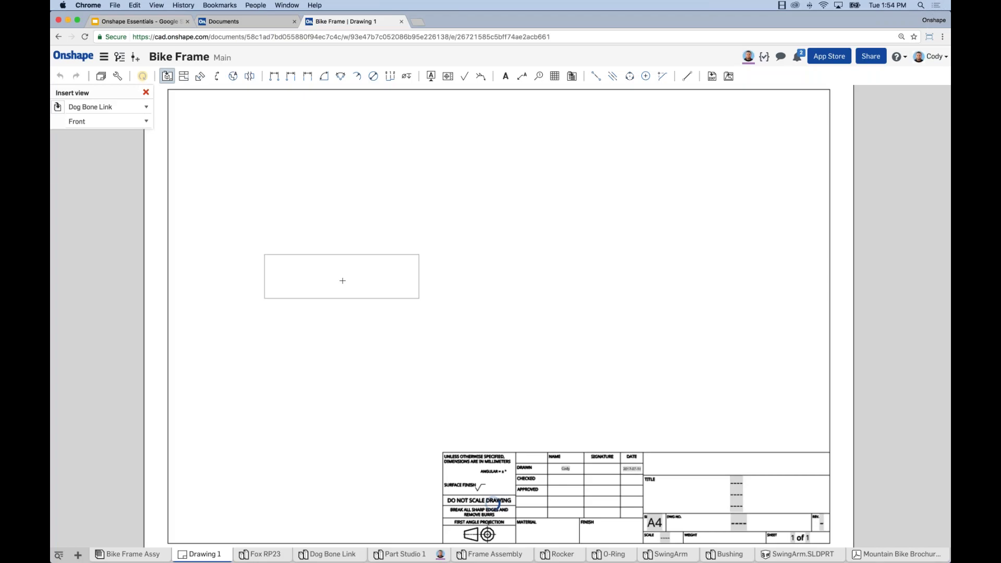
{"action": "left_click", "coordinate": [343, 280]}
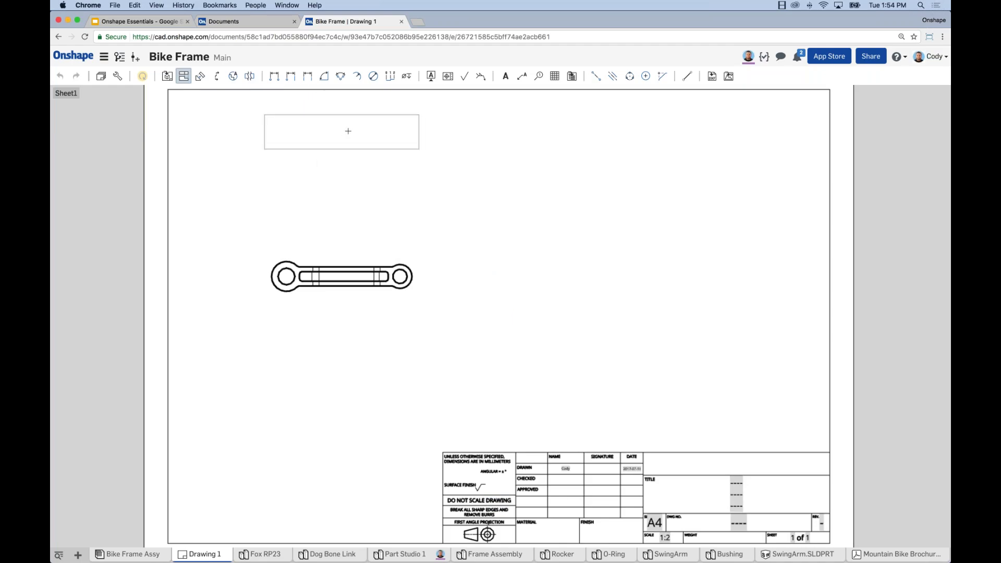
{"action": "left_click", "coordinate": [407, 243]}
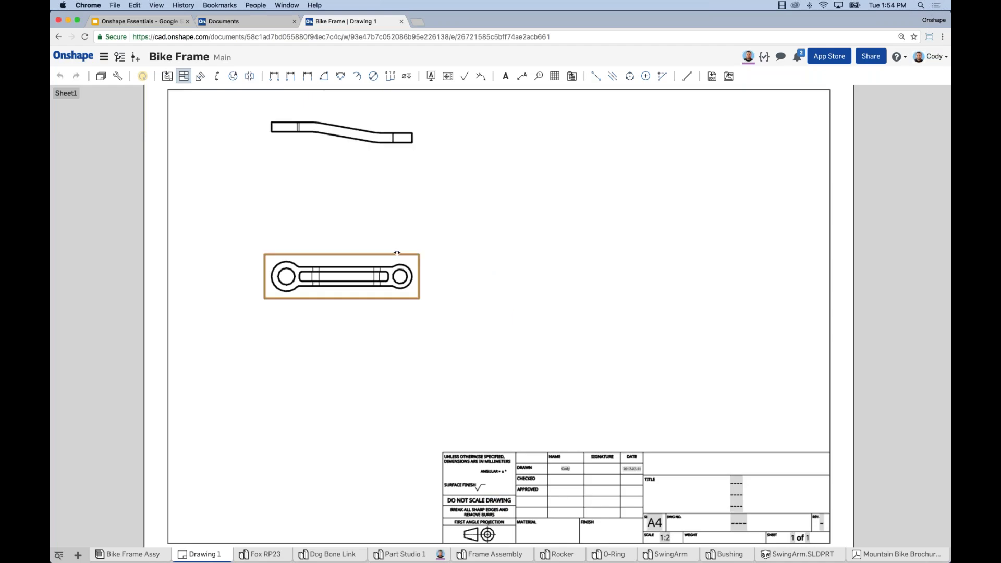
{"action": "left_click", "coordinate": [726, 276]}
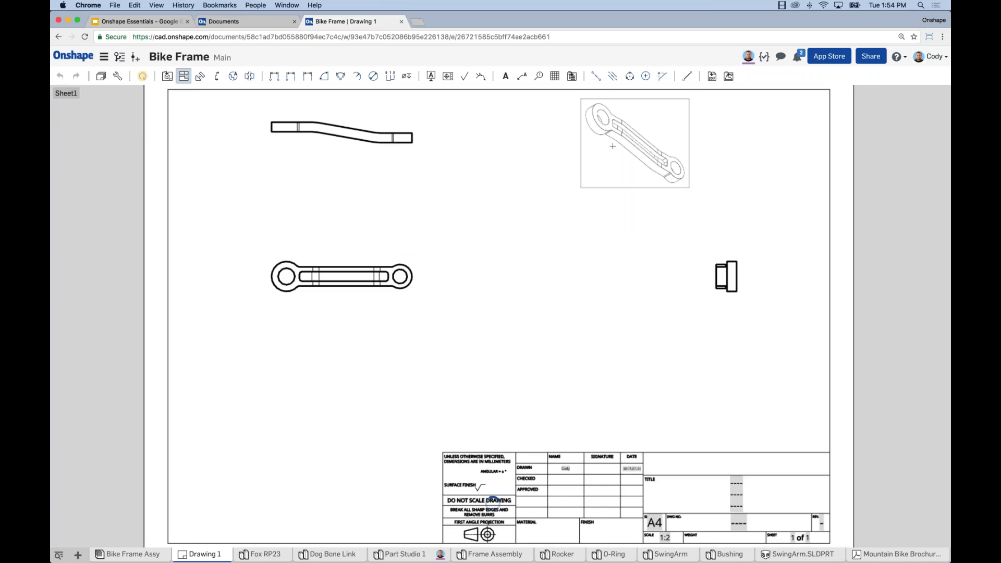
{"action": "left_click", "coordinate": [635, 142]}
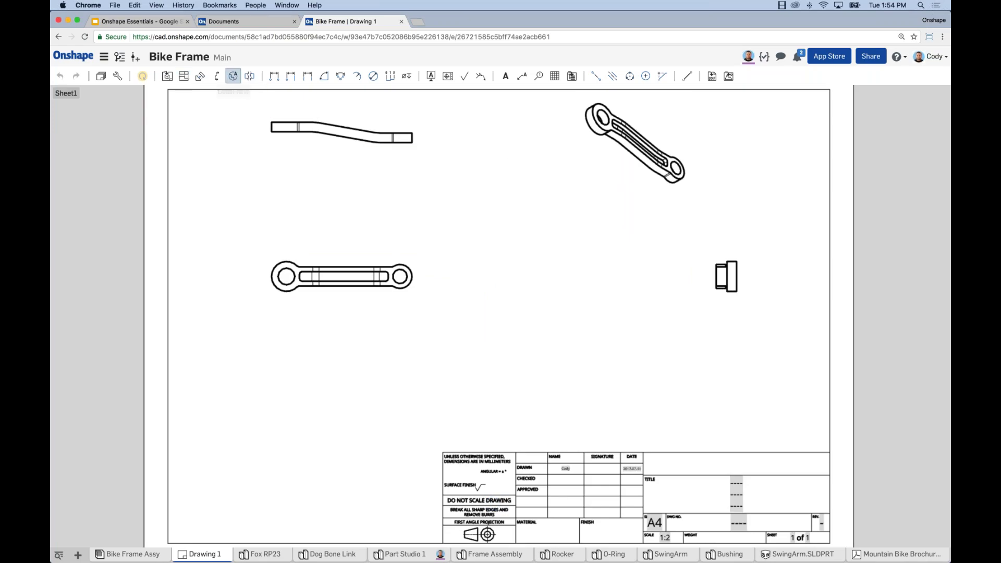
Step: Create a 1:1 detail view of the front view's smaller hole end, placed between the front and side views
{"action": "left_click", "coordinate": [233, 76]}
{"action": "left_click", "coordinate": [401, 277]}
{"action": "left_click", "coordinate": [400, 300]}
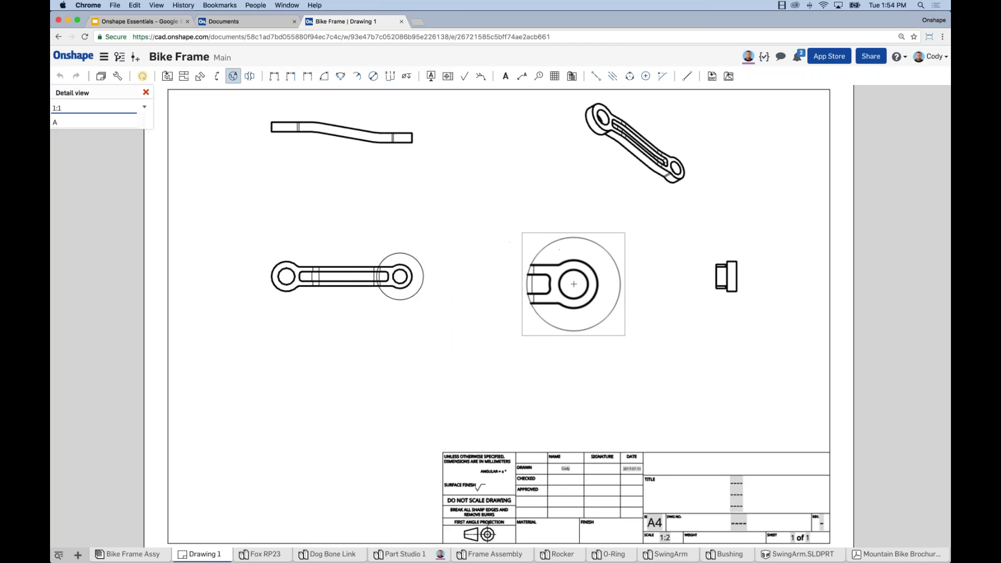
{"action": "left_click", "coordinate": [544, 288]}
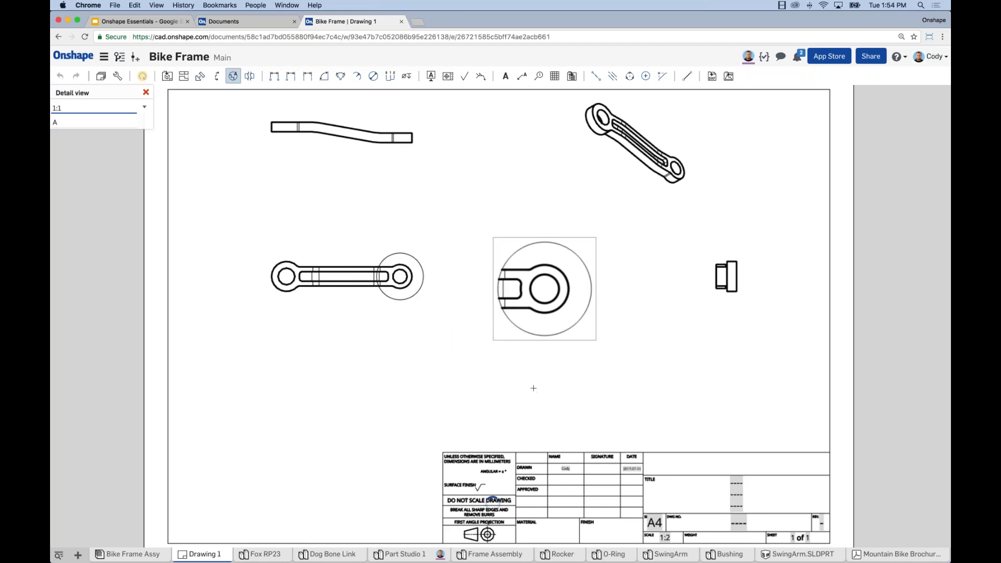
Step: Dimension the link's overall length end to end, placing the dimension above the uppermost projected view
{"action": "scroll", "coordinate": [464, 317], "scroll_direction": "down", "scroll_amount": 2}
{"action": "middle_click_drag", "start_coordinate": [462, 304], "coordinate": [451, 345]}
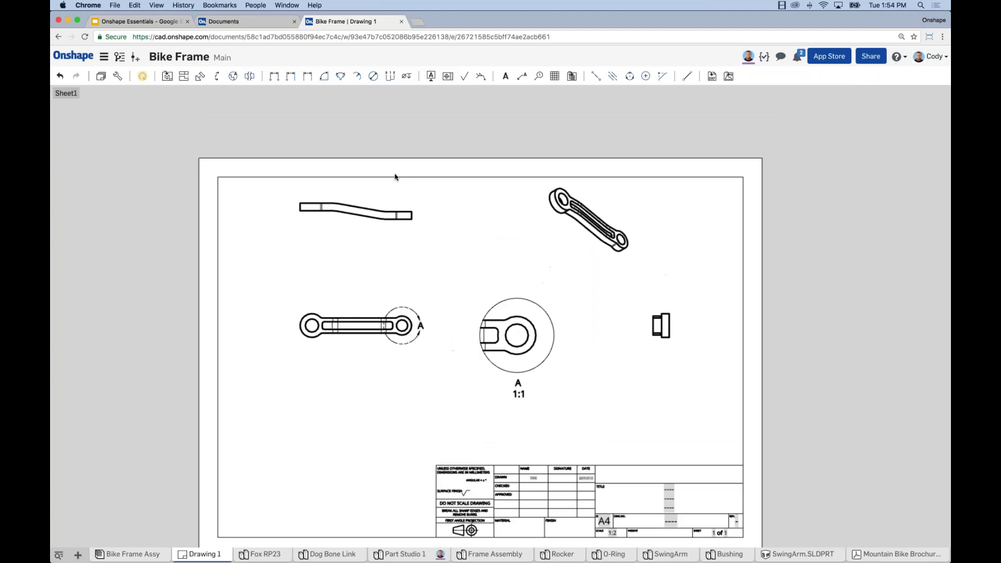
{"action": "key", "text": "d"}
{"action": "left_click", "coordinate": [300, 204]}
{"action": "left_click", "coordinate": [411, 211]}
{"action": "left_click", "coordinate": [360, 191]}
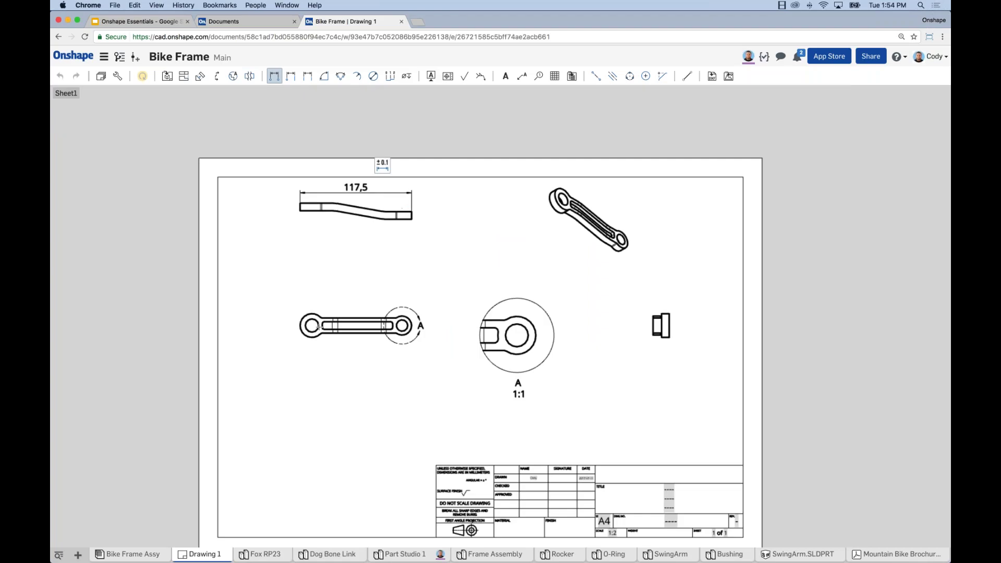
Step: Dimension the centre distance between the front view's two holes and the overall width of the side view
{"action": "left_click", "coordinate": [312, 326]}
{"action": "left_click", "coordinate": [401, 325]}
{"action": "left_click", "coordinate": [356, 278]}
{"action": "left_click", "coordinate": [652, 333]}
{"action": "left_click", "coordinate": [670, 325]}
{"action": "left_click", "coordinate": [686, 340]}
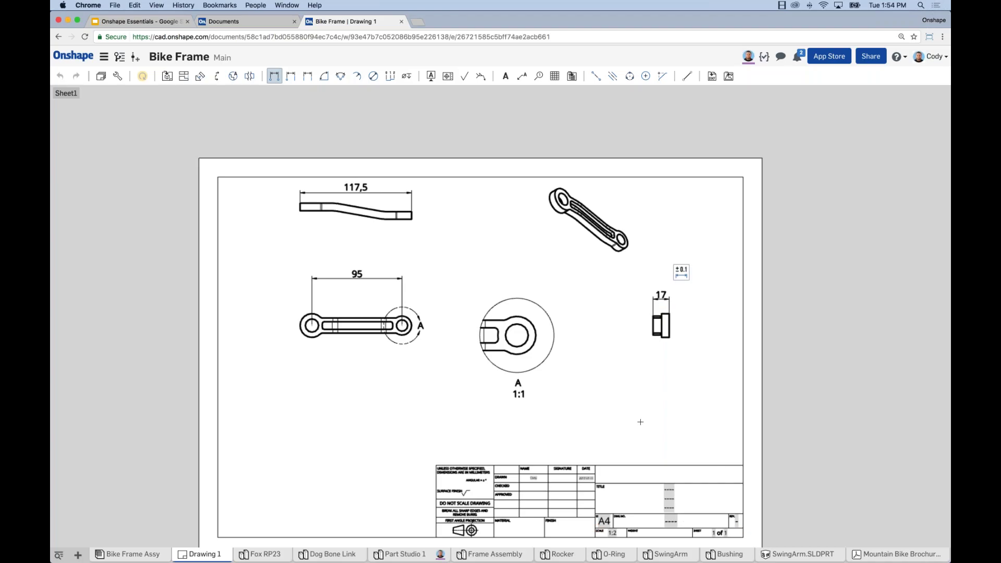
{"action": "middle_click_drag", "start_coordinate": [633, 400], "coordinate": [629, 363]}
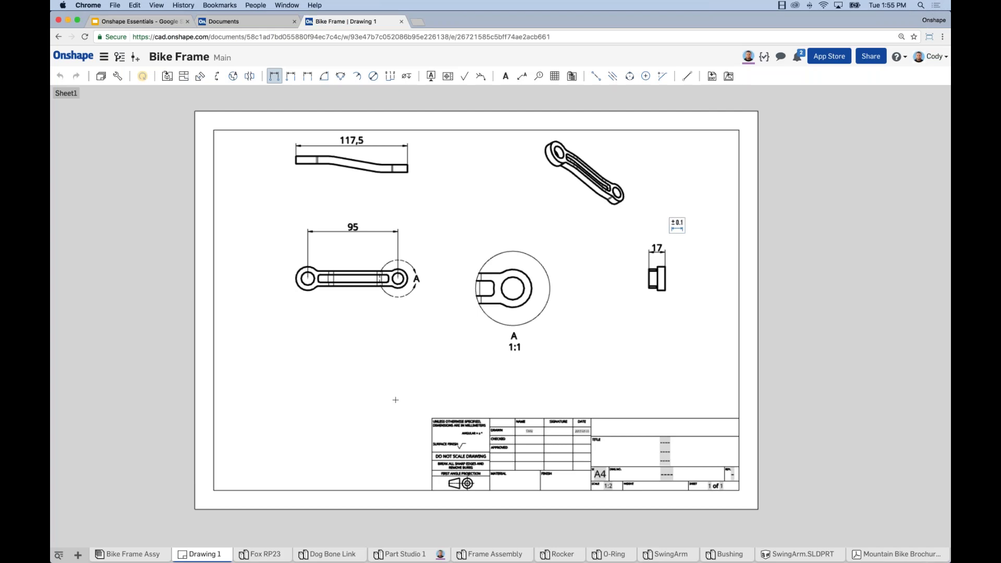
Step: Switch to the Onshape Essentials presentation in Google Slides and show the closing Thank You slide
{"action": "left_click", "coordinate": [171, 24]}
{"action": "left_click", "coordinate": [115, 354]}
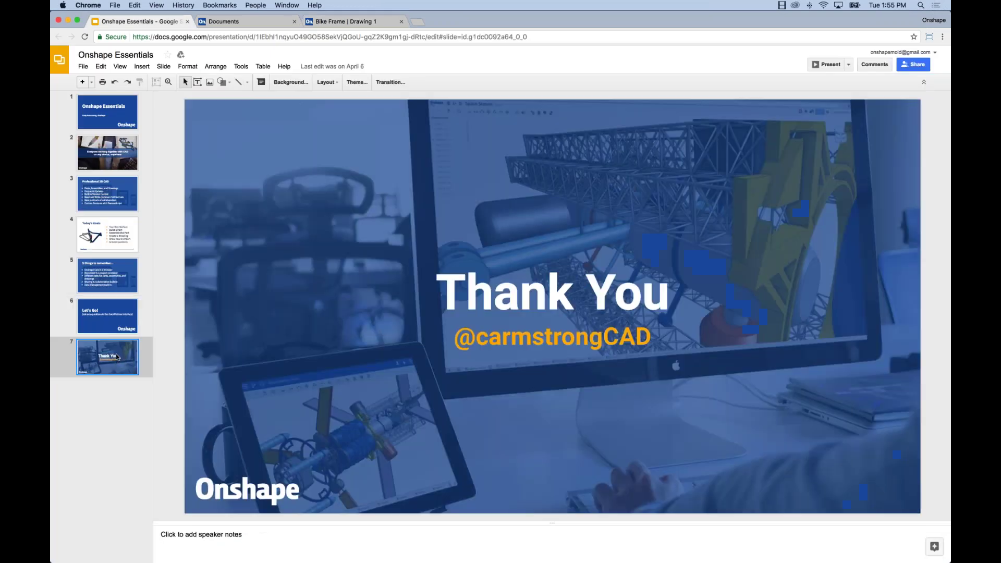